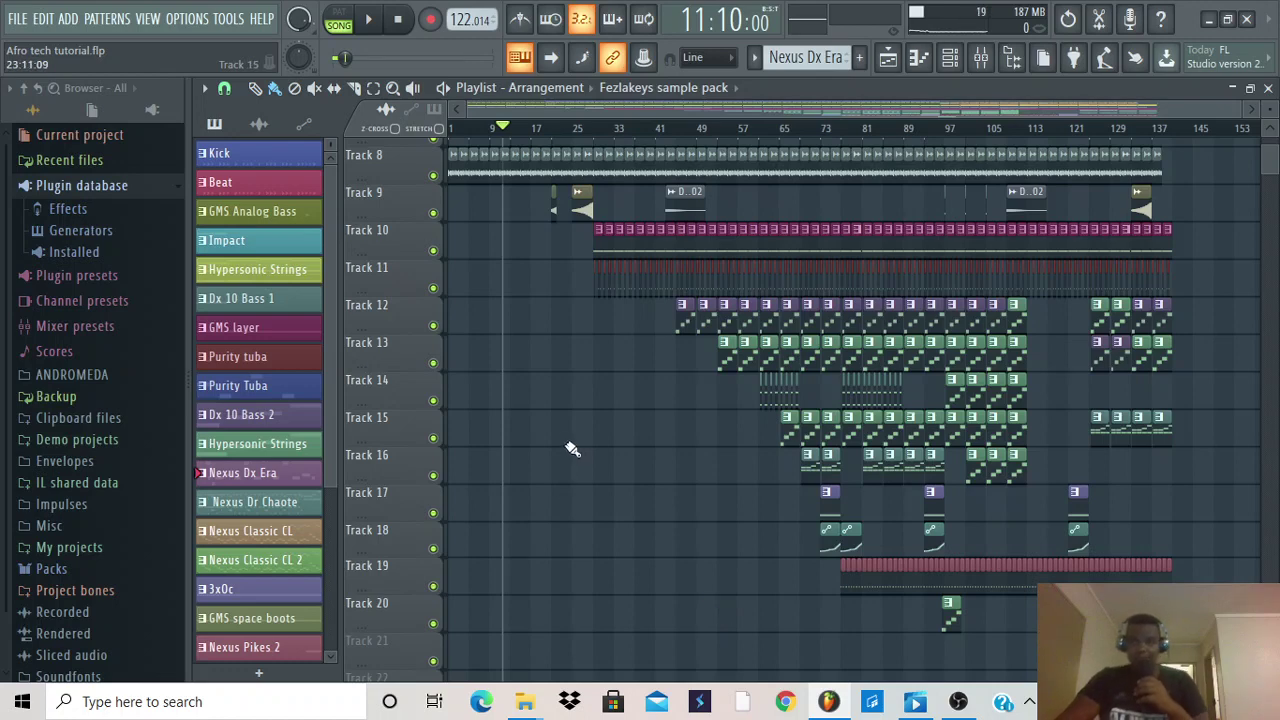
Step: Unmute Track 1, which holds the Kick pattern clips, in the playlist
scroll(572, 449, "up", 7)
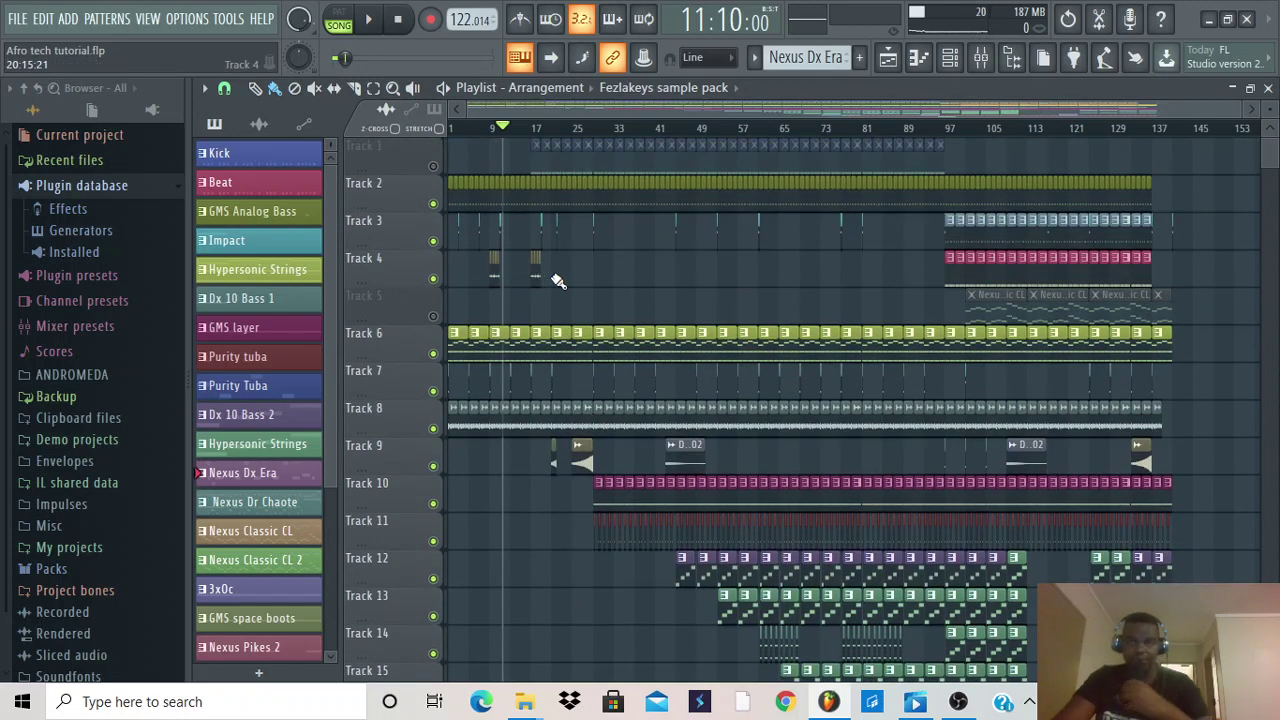
left_click(434, 166)
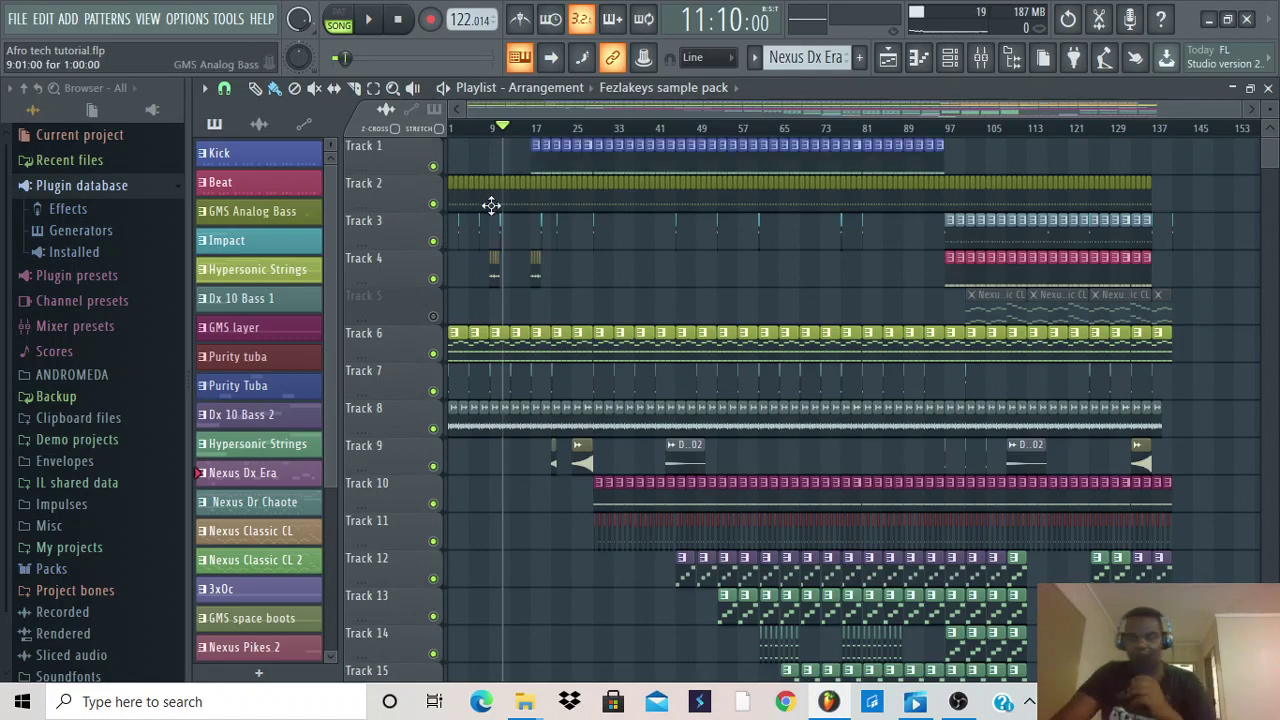
scroll(537, 229, "down", 5)
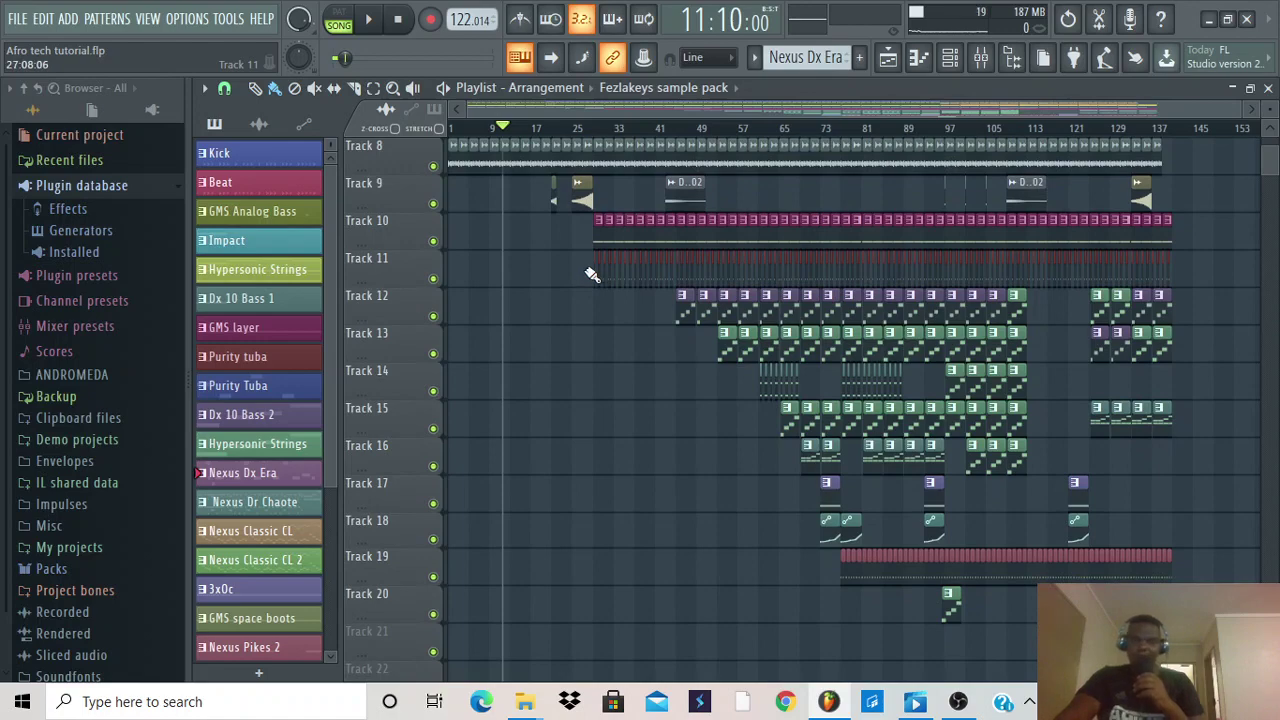
scroll(590, 275, "up", 5)
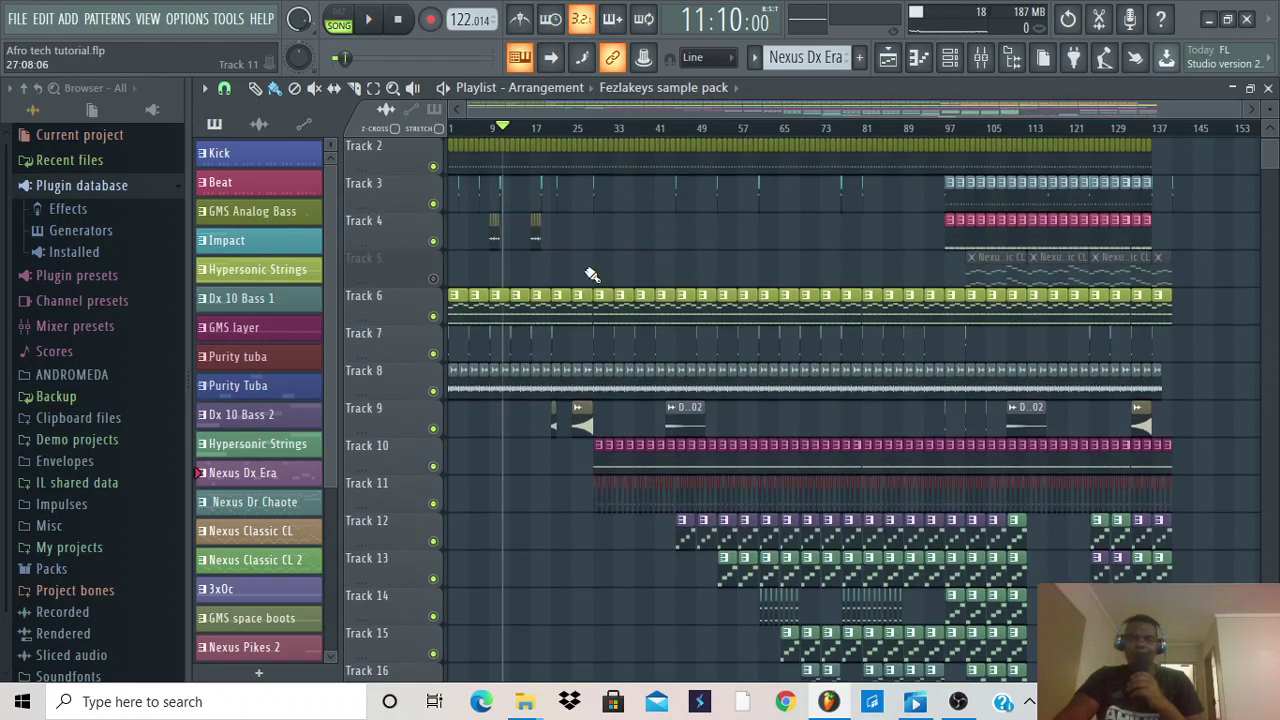
Step: Place the playhead at about bar 3 and play the arrangement from there in song mode
left_click(464, 129)
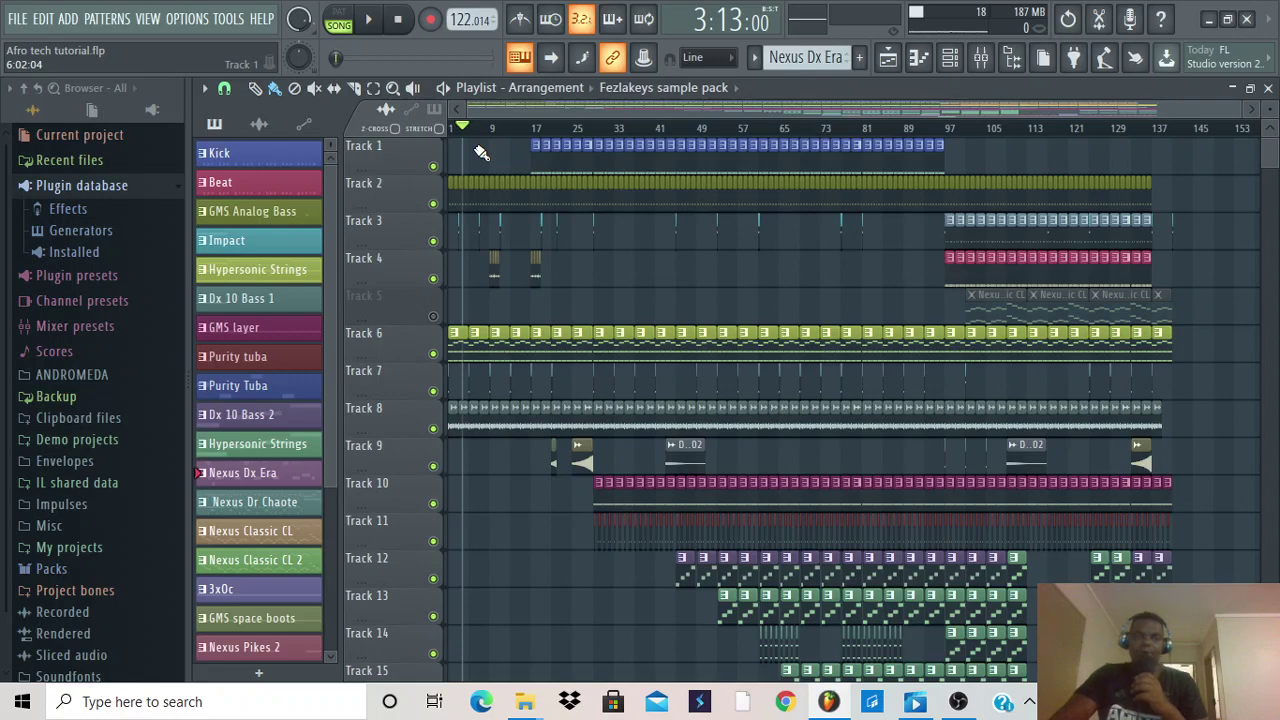
scroll(497, 200, "down", 6)
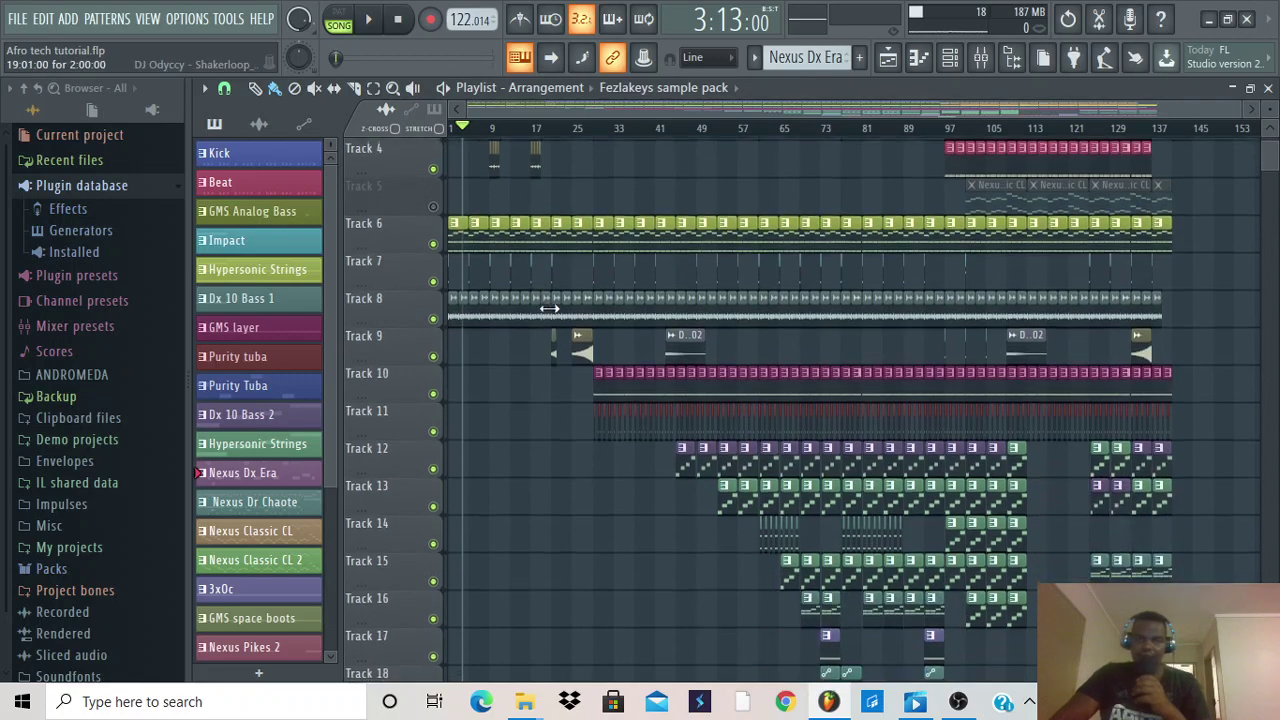
scroll(572, 311, "up", 6)
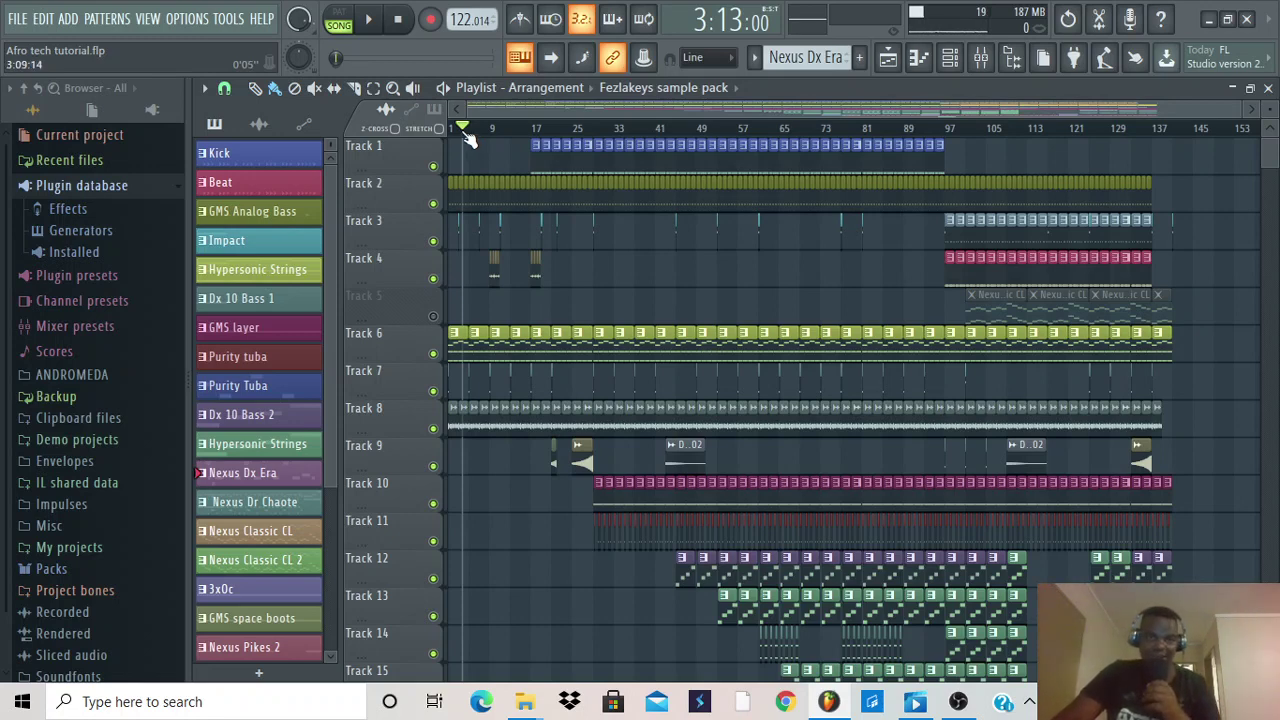
left_click(414, 88)
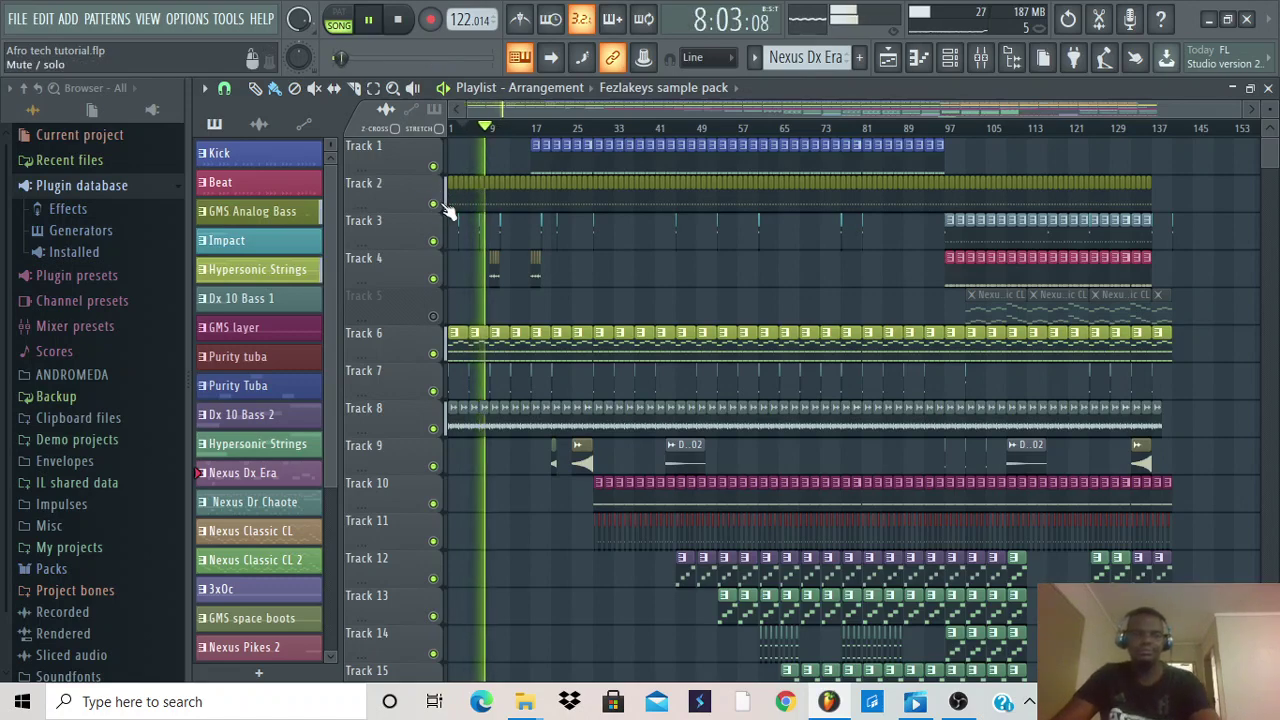
scroll(458, 230, "up", 1)
scroll(458, 238, "down", 1)
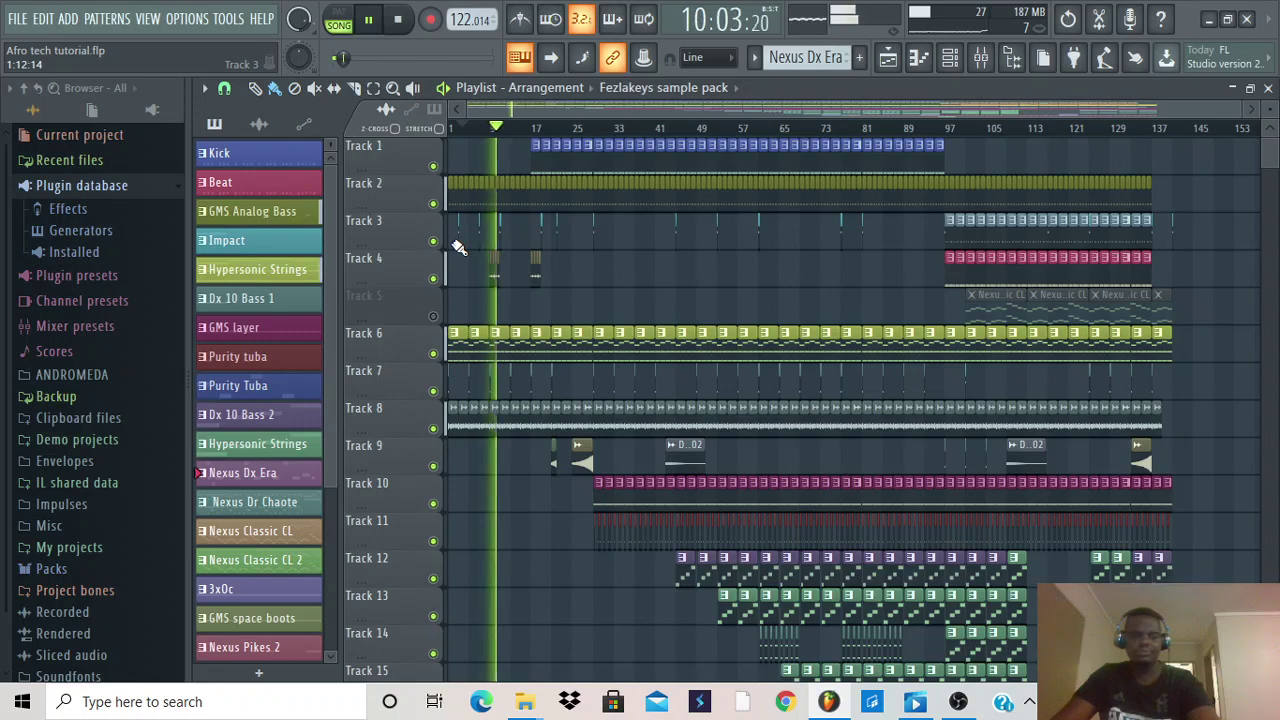
scroll(458, 248, "up", 3)
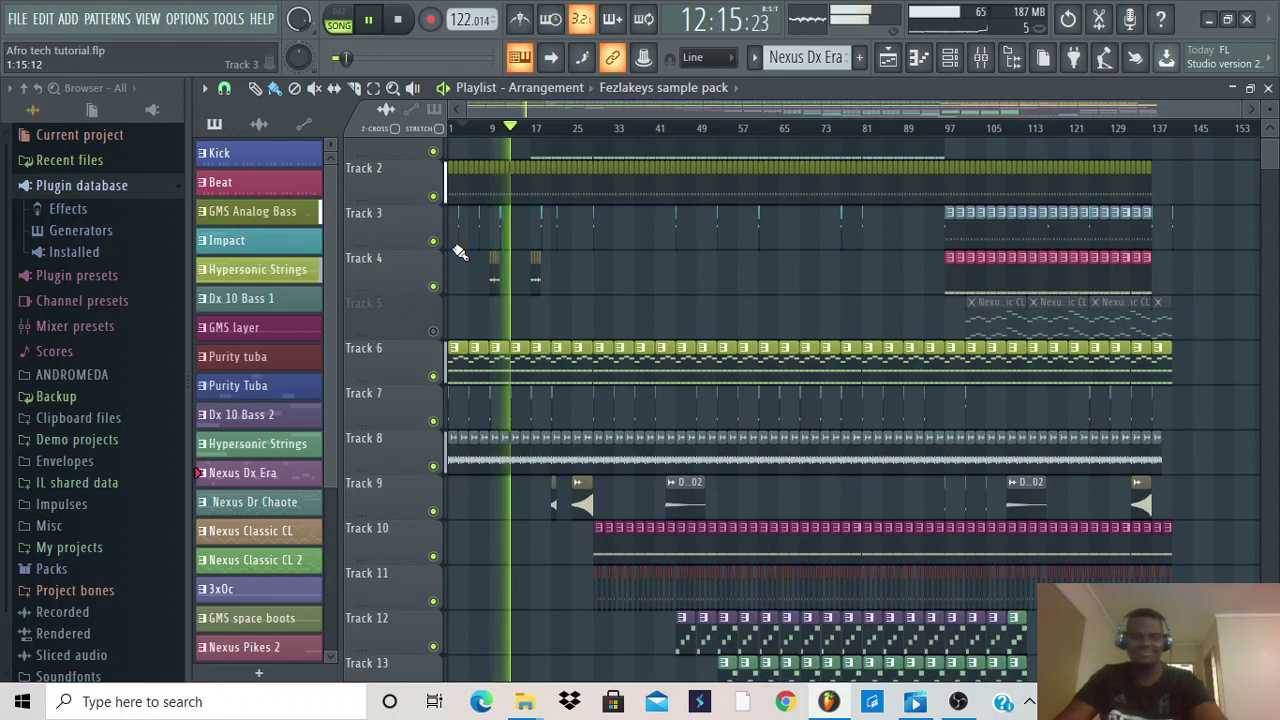
scroll(536, 254, "up", 1)
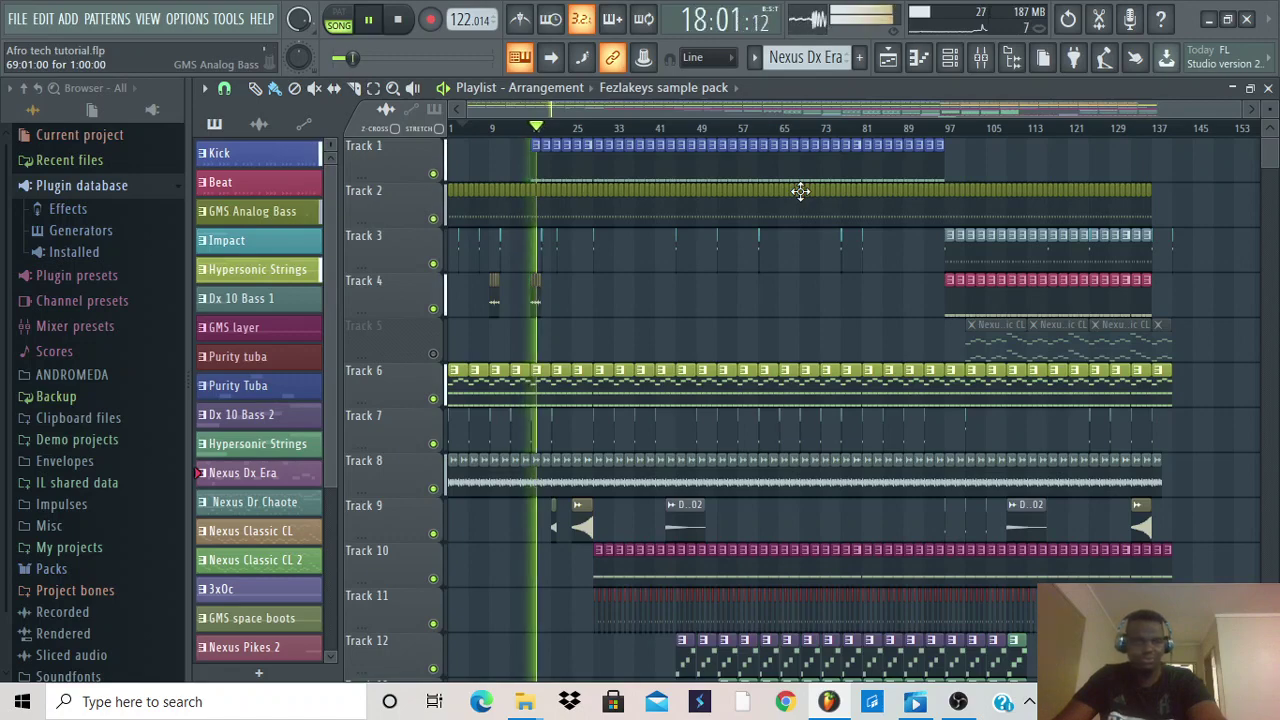
scroll(797, 215, "down", 5)
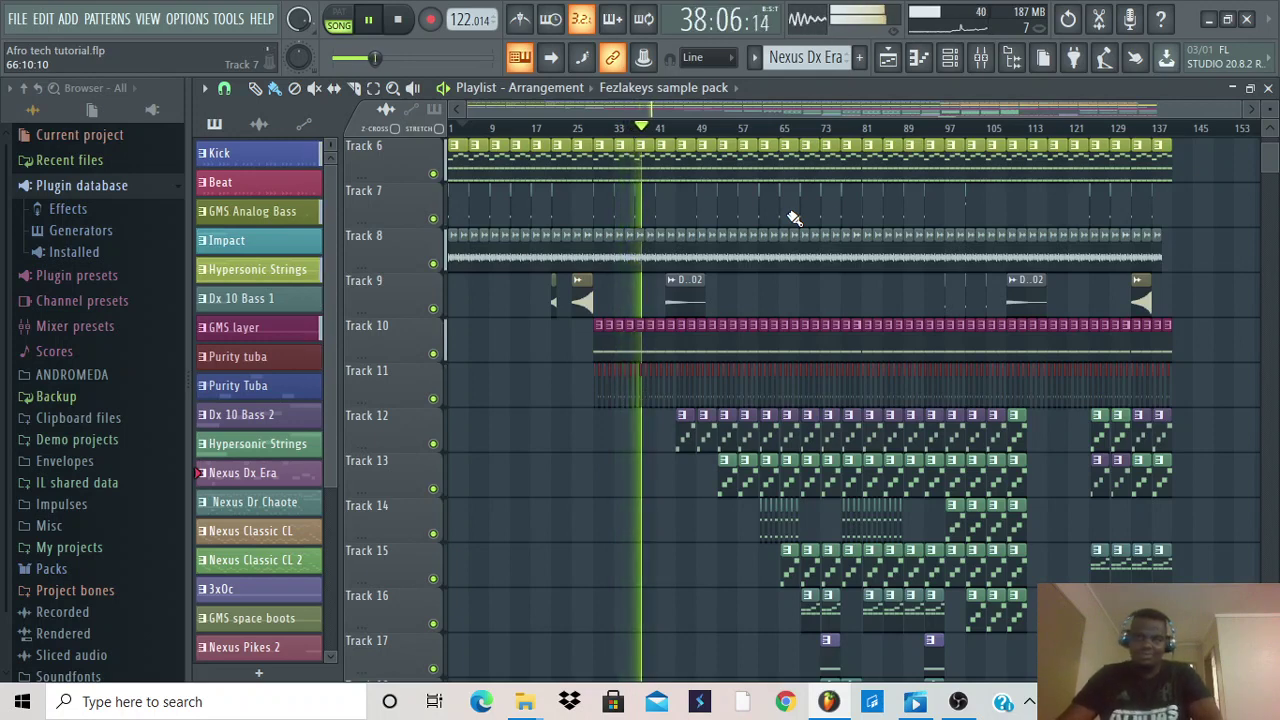
Step: Lower the Master track's volume slightly in the mixer and return to the playlist
left_click(980, 57)
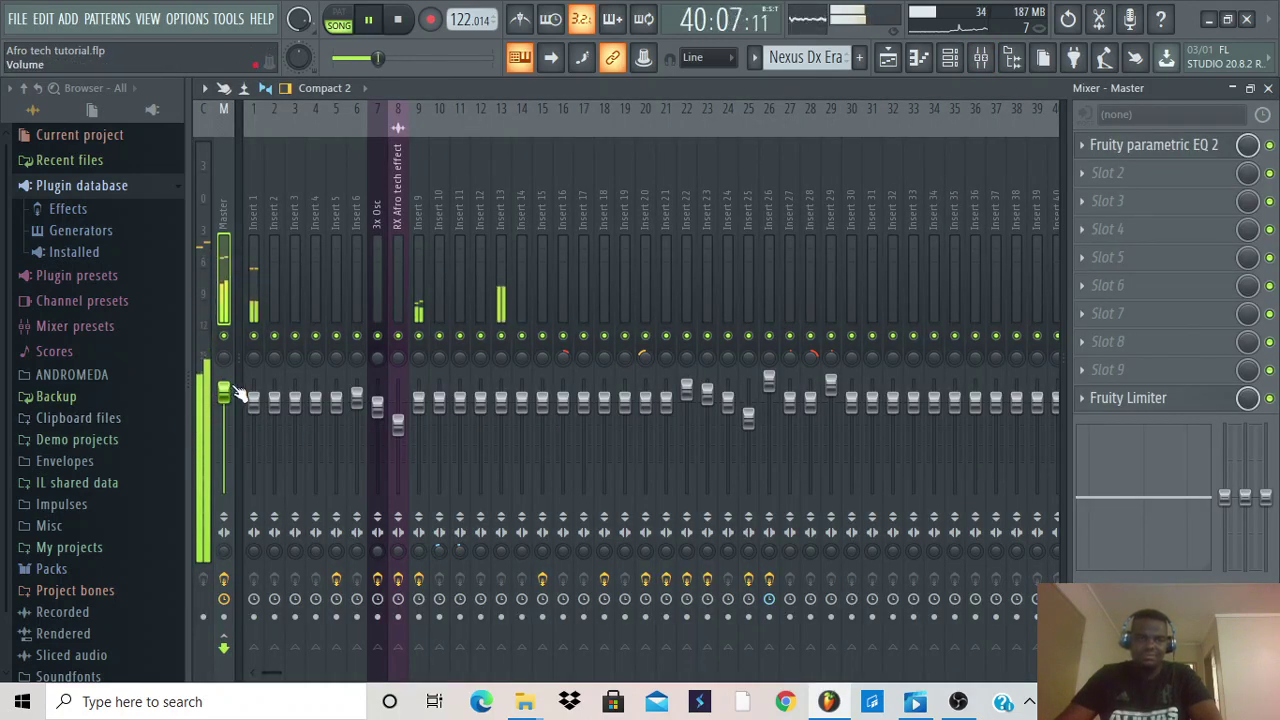
left_click_drag(228, 393, 224, 392)
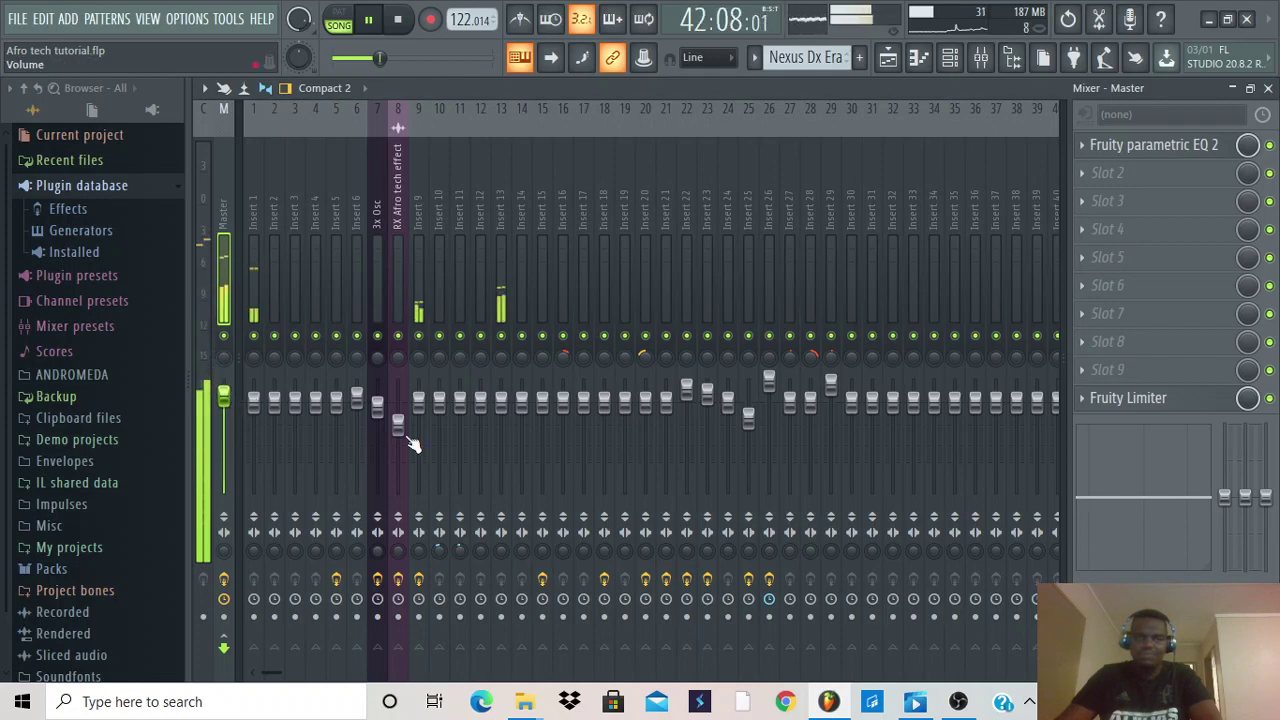
left_click(1233, 88)
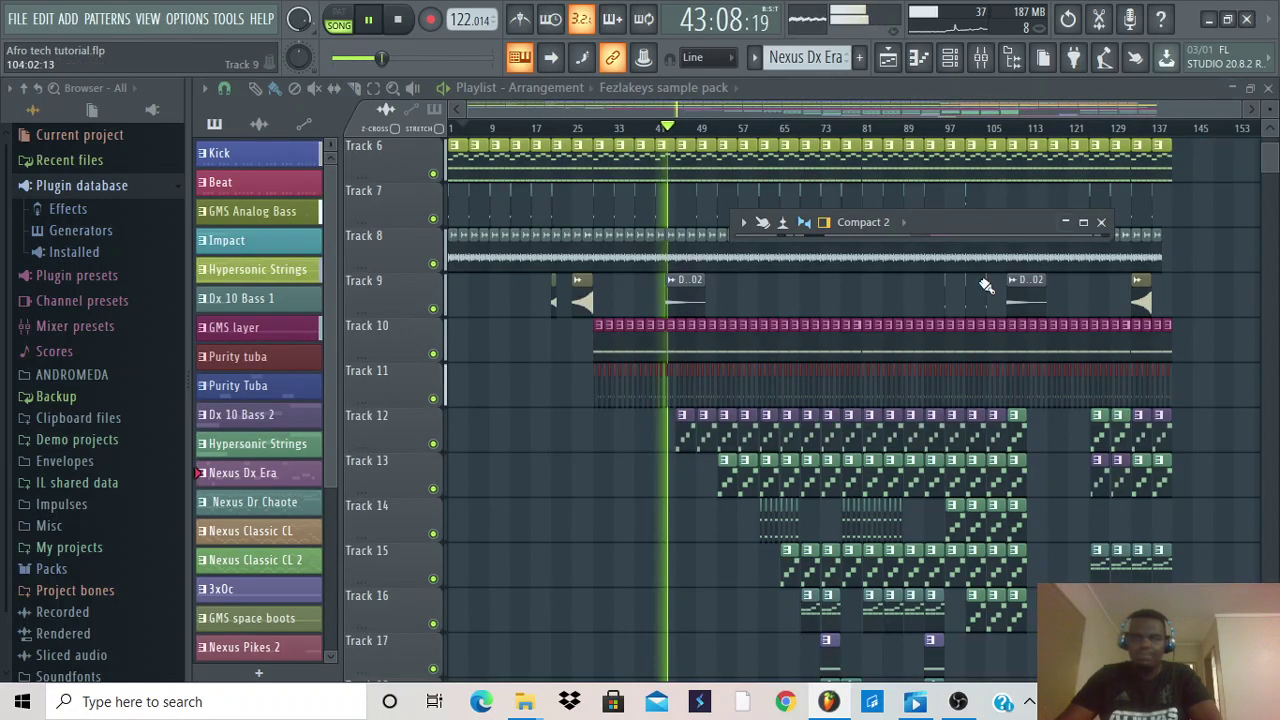
key("F9")
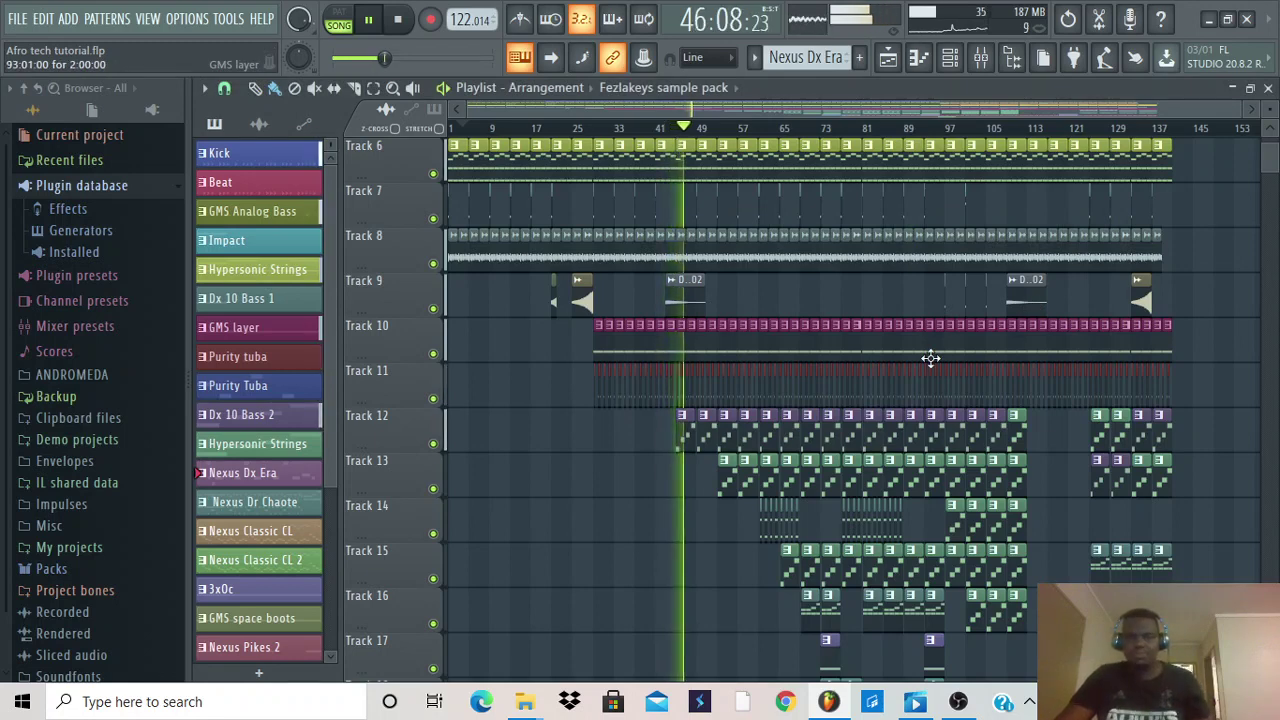
Step: Examine how the clips on Tracks 1 to 20 enter and layer while the arrangement plays
scroll(930, 358, "down", 2)
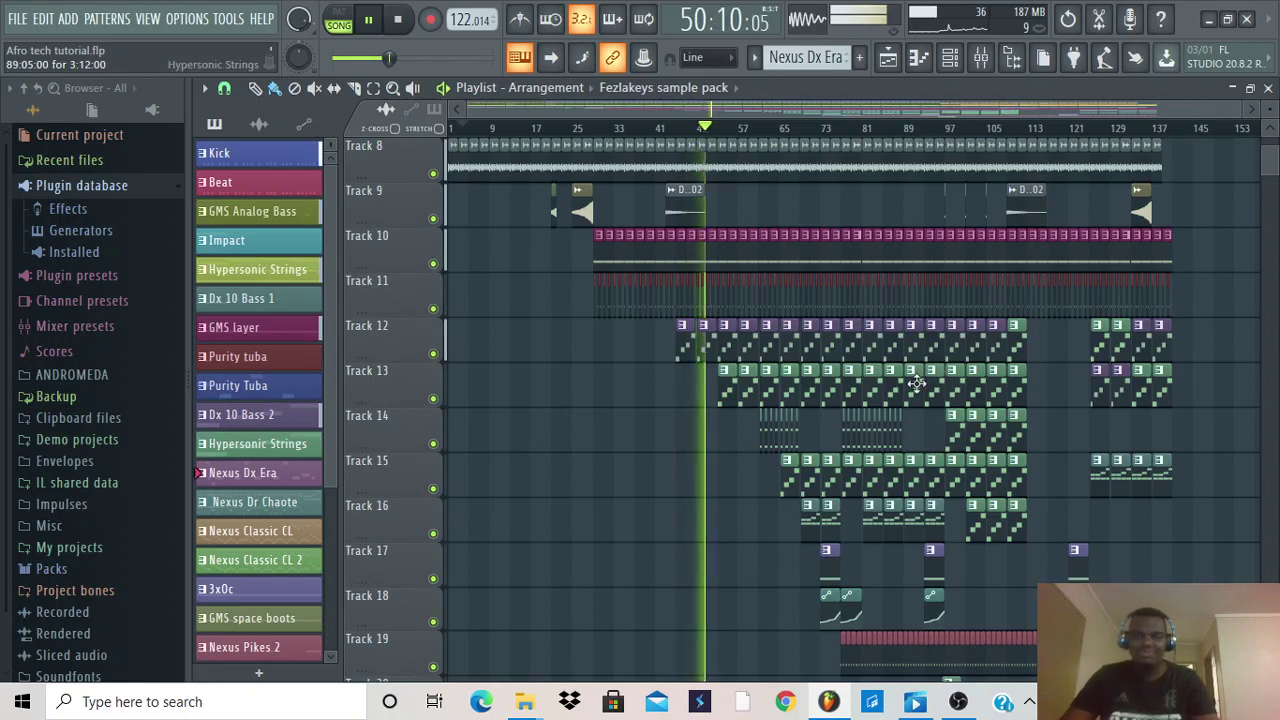
scroll(870, 440, "up", 3)
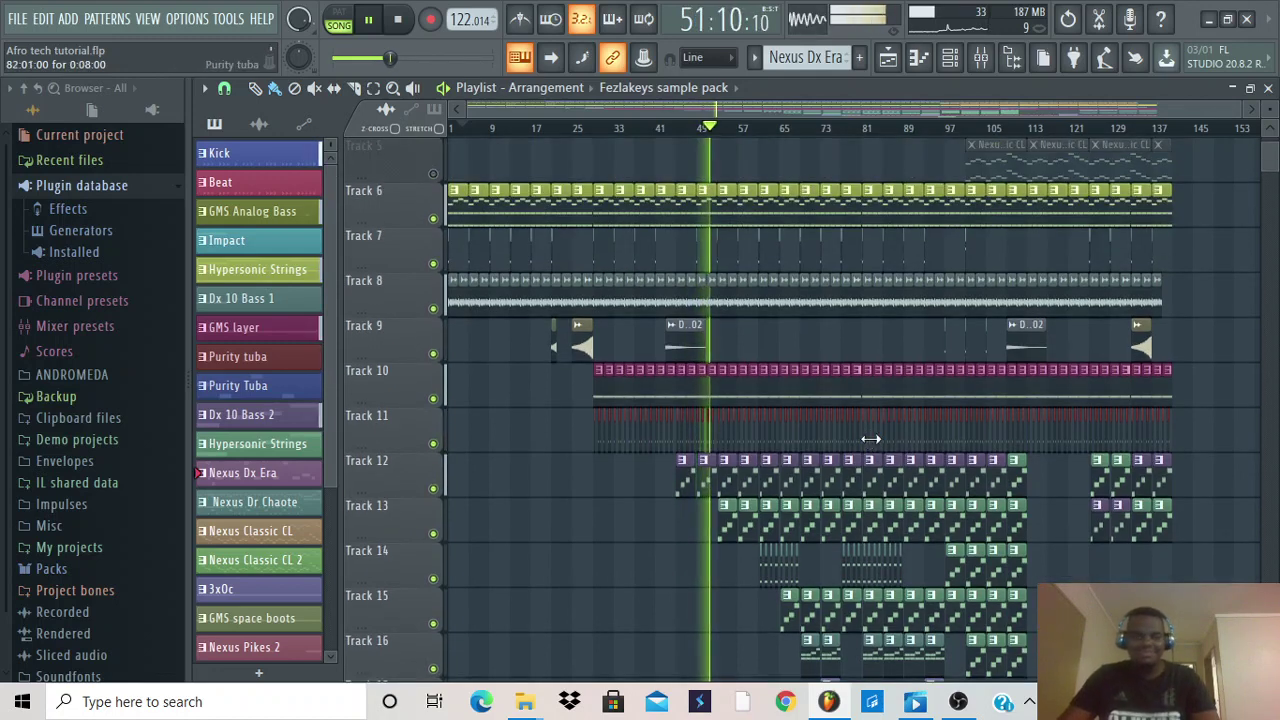
scroll(888, 432, "down", 2)
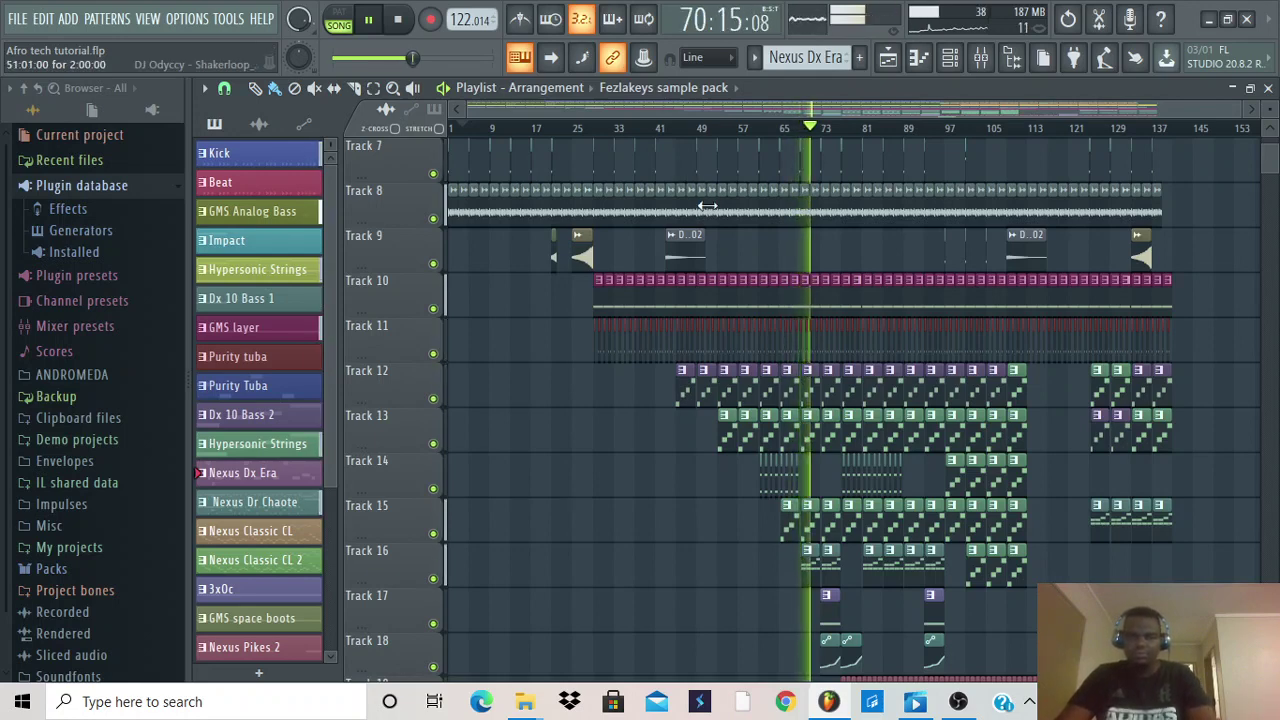
scroll(771, 246, "down", 4)
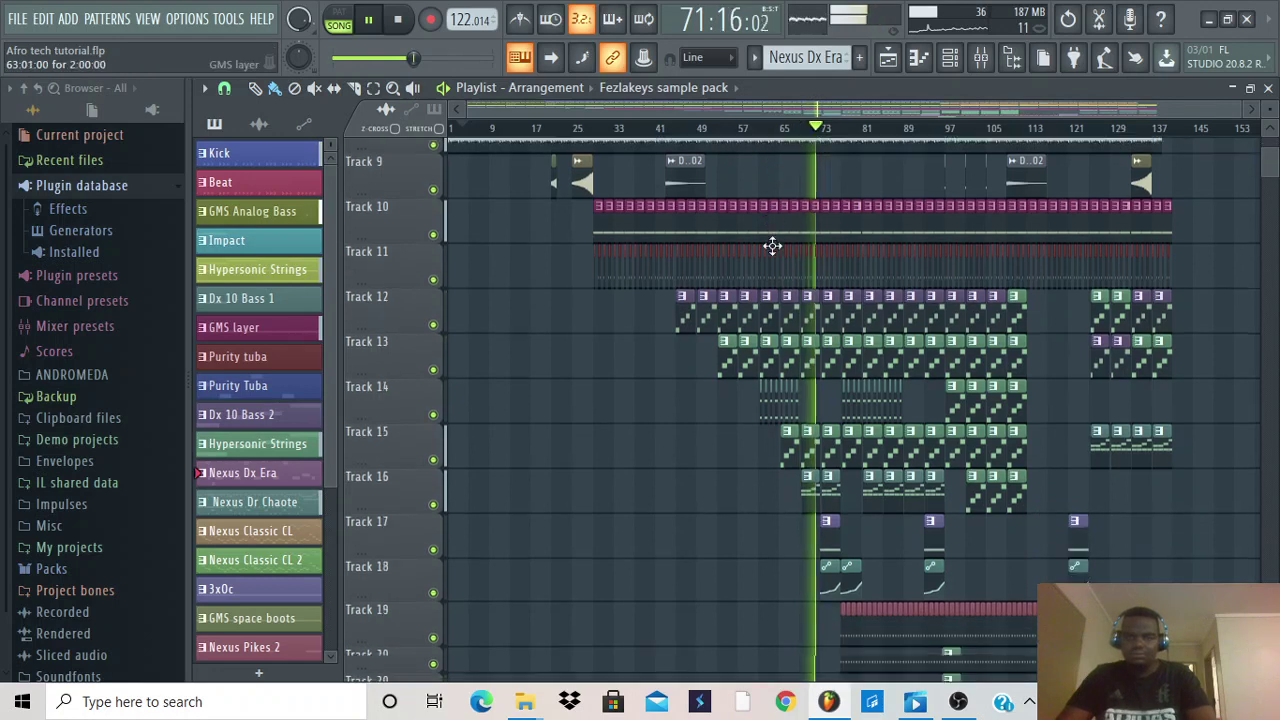
scroll(724, 251, "up", 3)
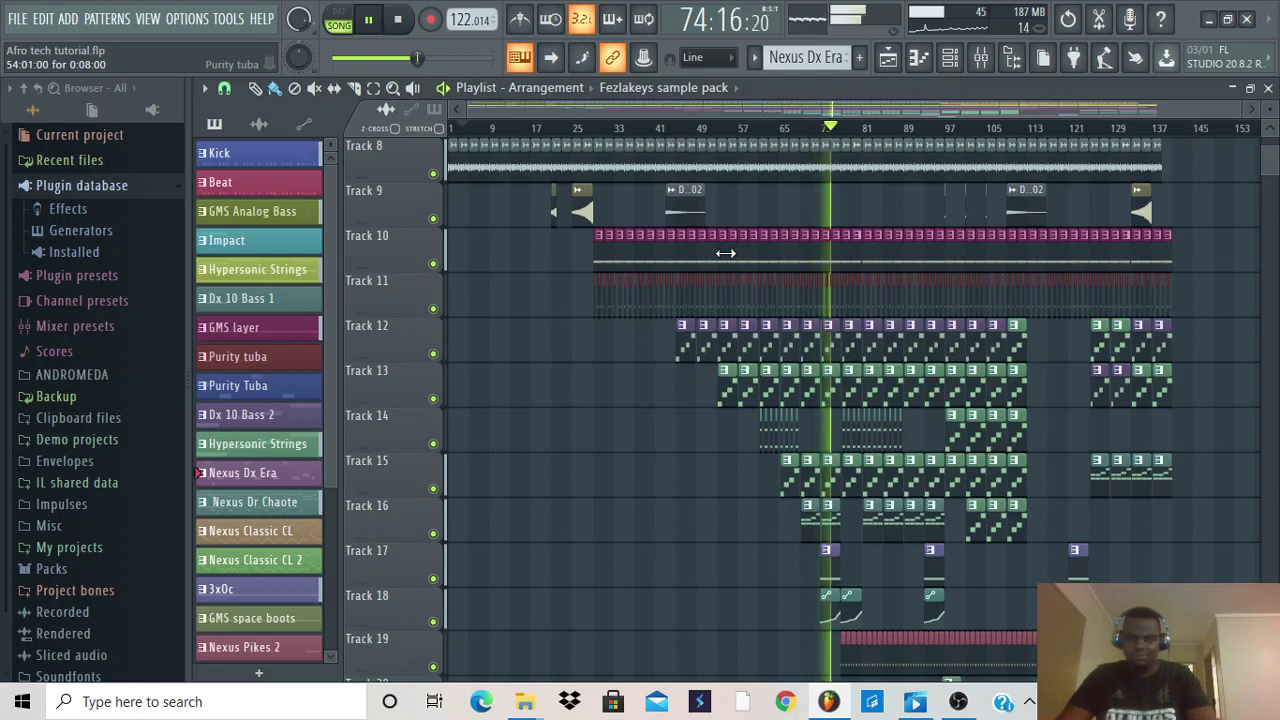
scroll(755, 290, "down", 3)
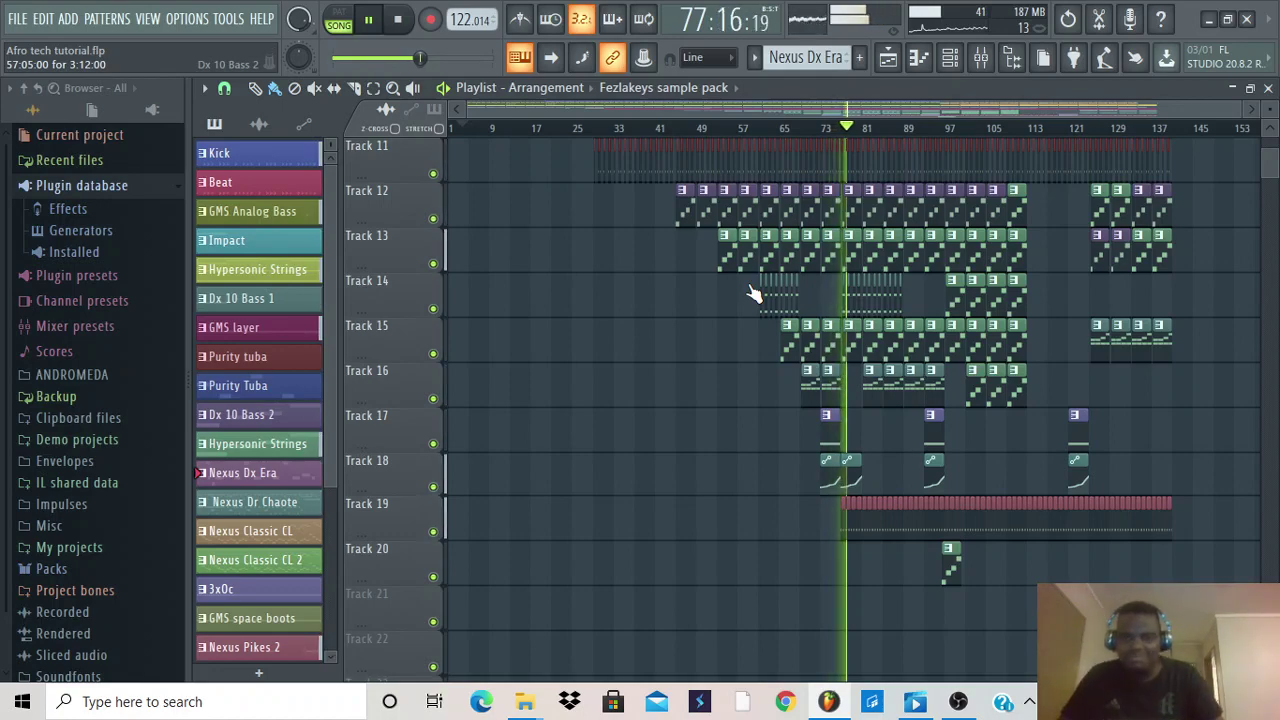
scroll(755, 293, "up", 1)
scroll(780, 258, "up", 9)
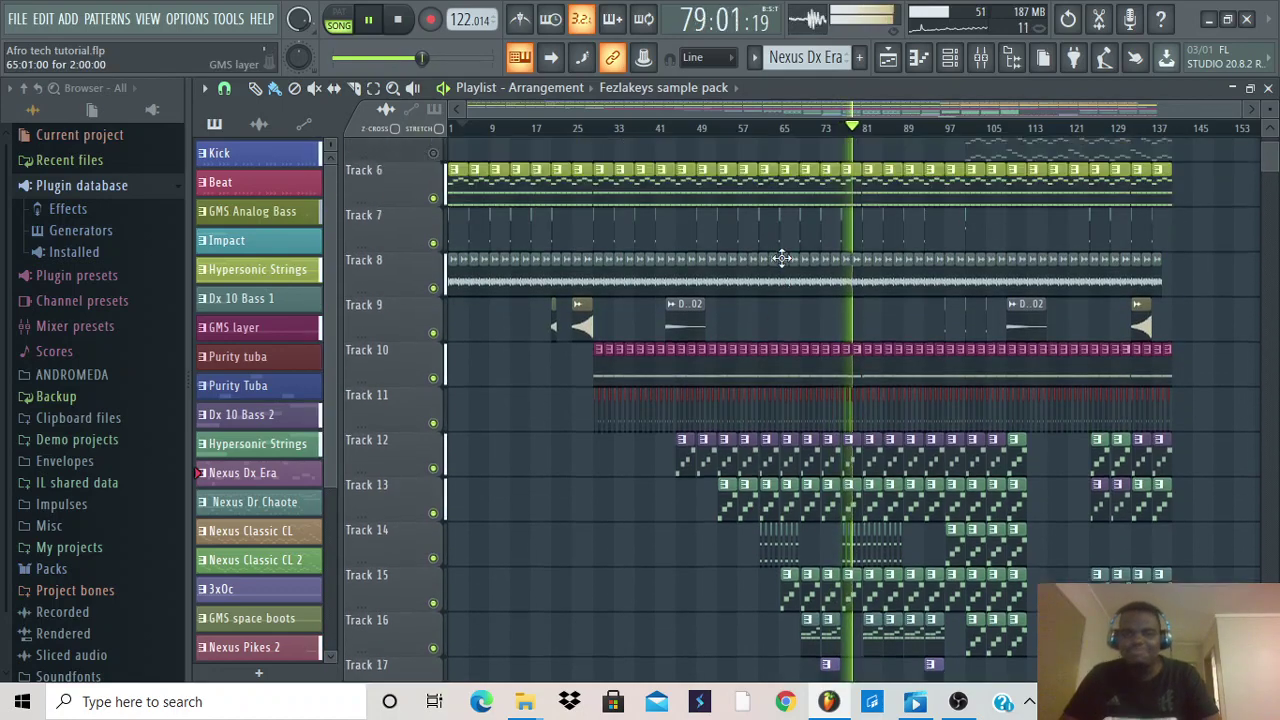
scroll(781, 259, "up", 1)
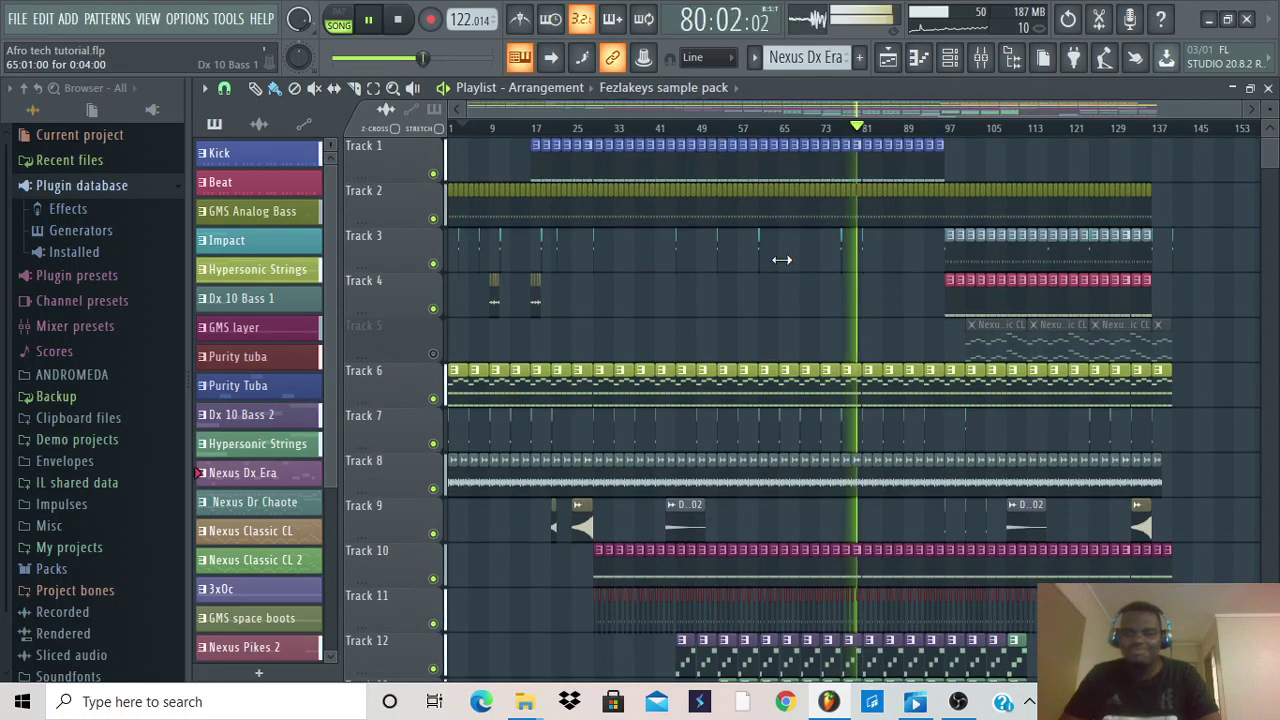
Step: Unmute Track 5, which holds the Nexus Classic CL clips, during playback
scroll(781, 259, "down", 2)
scroll(781, 259, "down", 1)
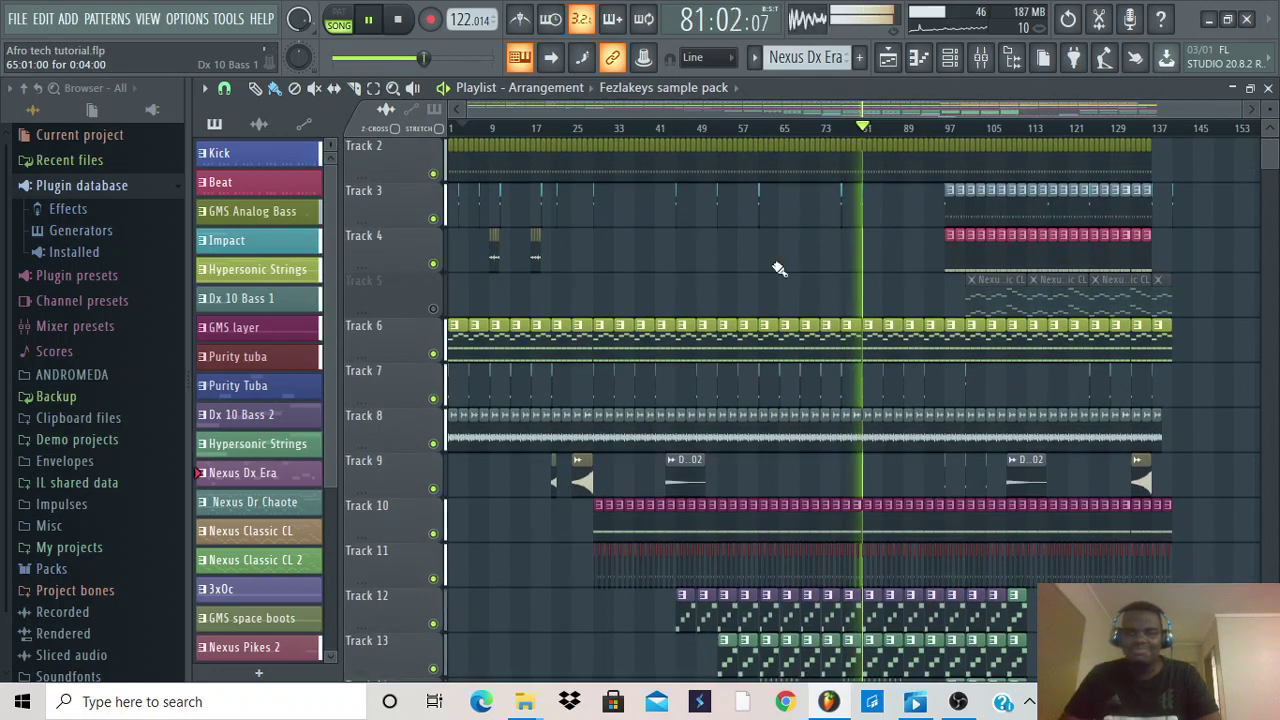
left_click(434, 309)
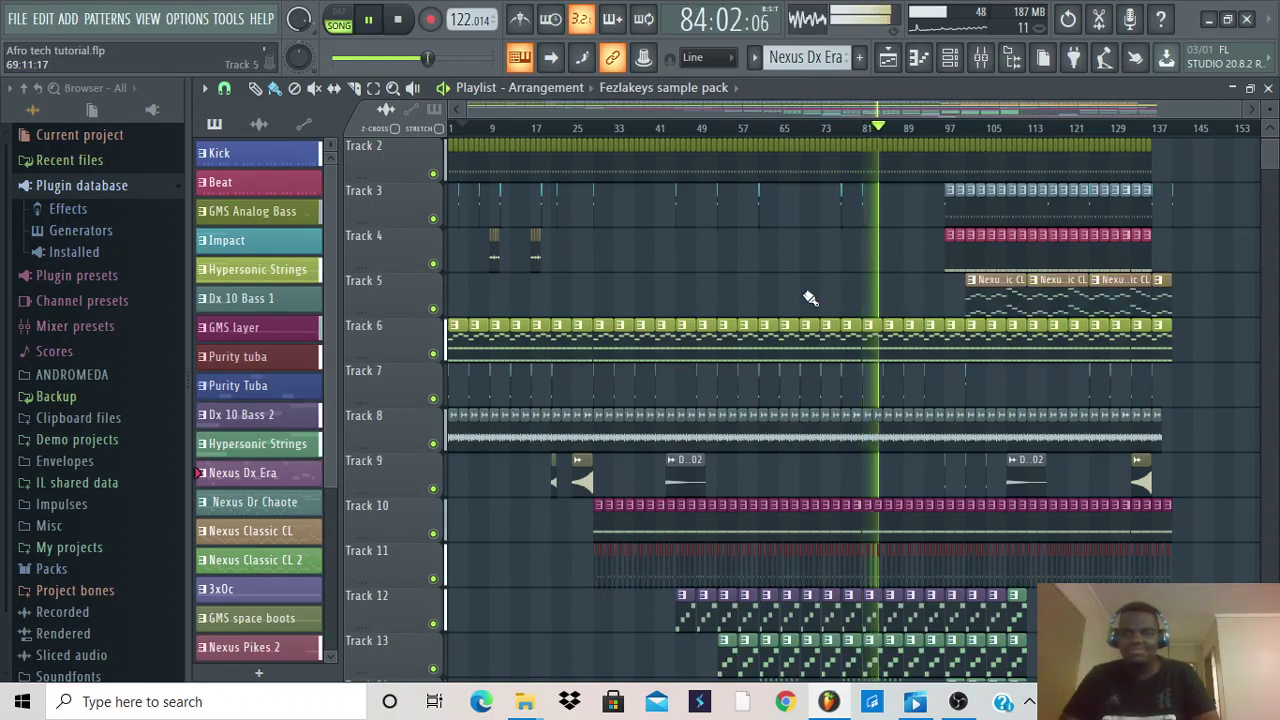
Step: Follow the playing song past bar 85, reviewing the drum, bass, melody and effect tracks across the playlist
scroll(810, 298, "down", 5)
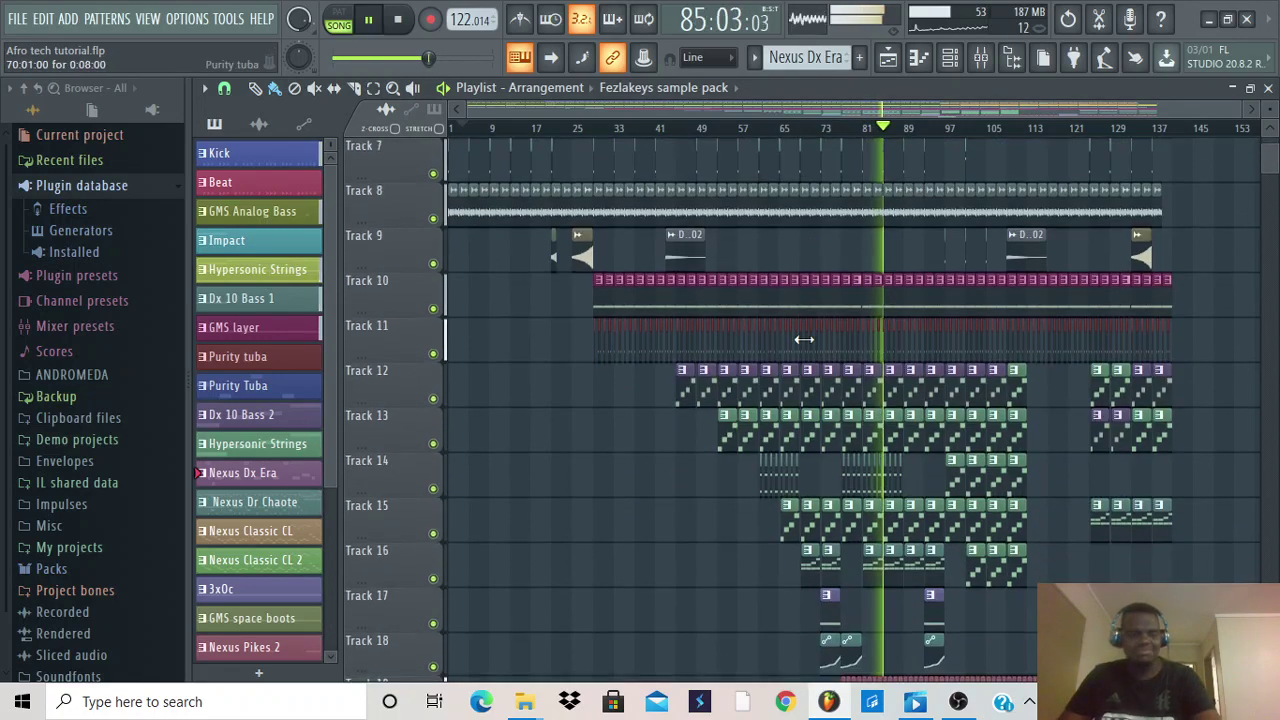
scroll(758, 357, "up", 5)
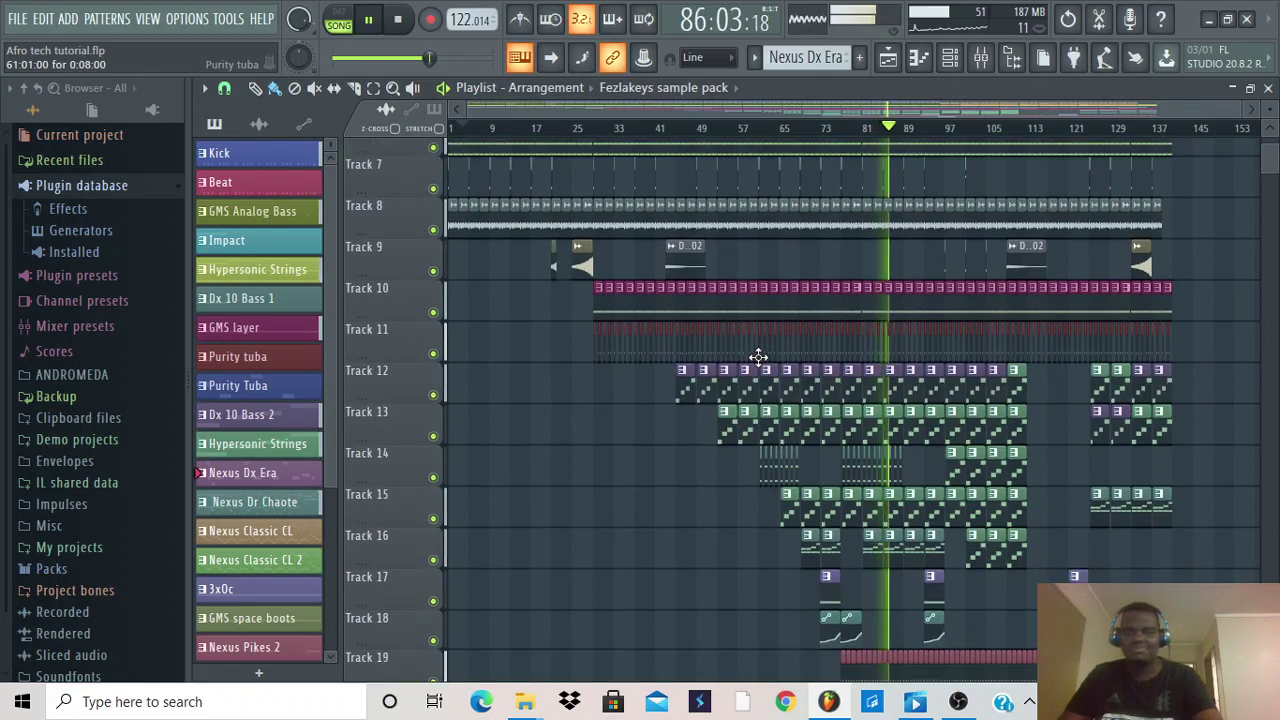
scroll(758, 357, "up", 2)
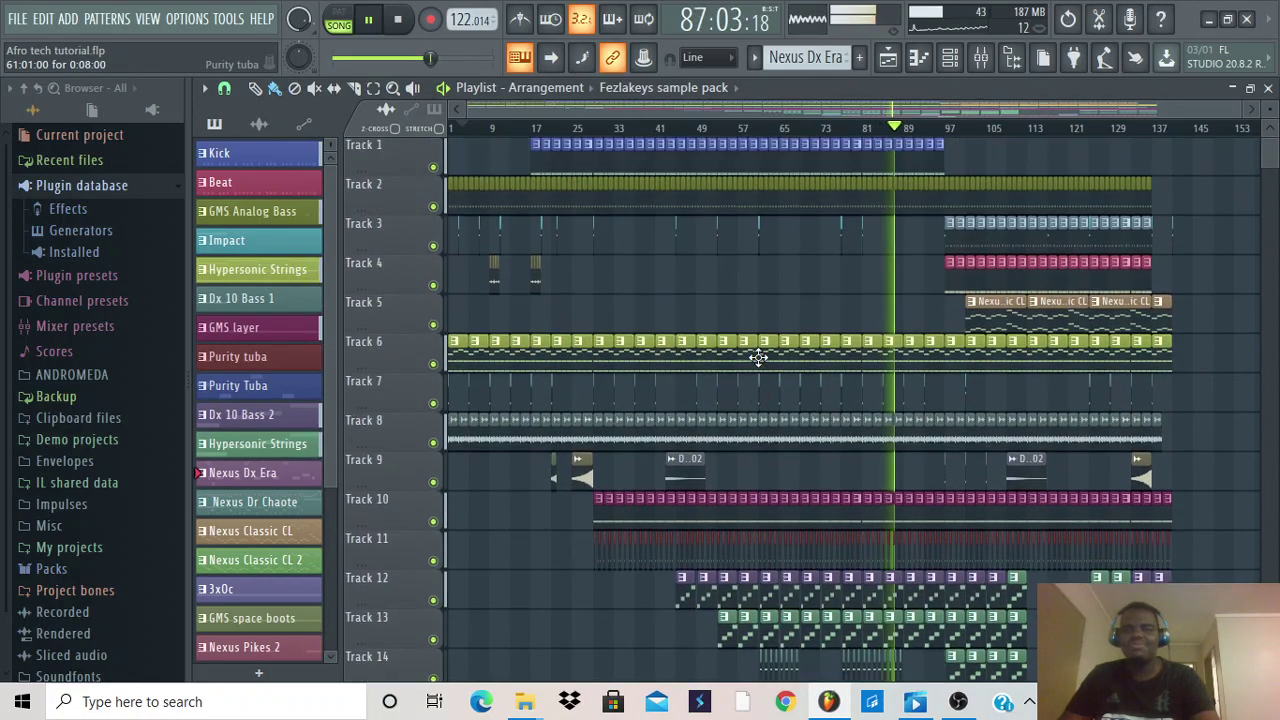
scroll(758, 355, "down", 4)
scroll(758, 355, "down", 3)
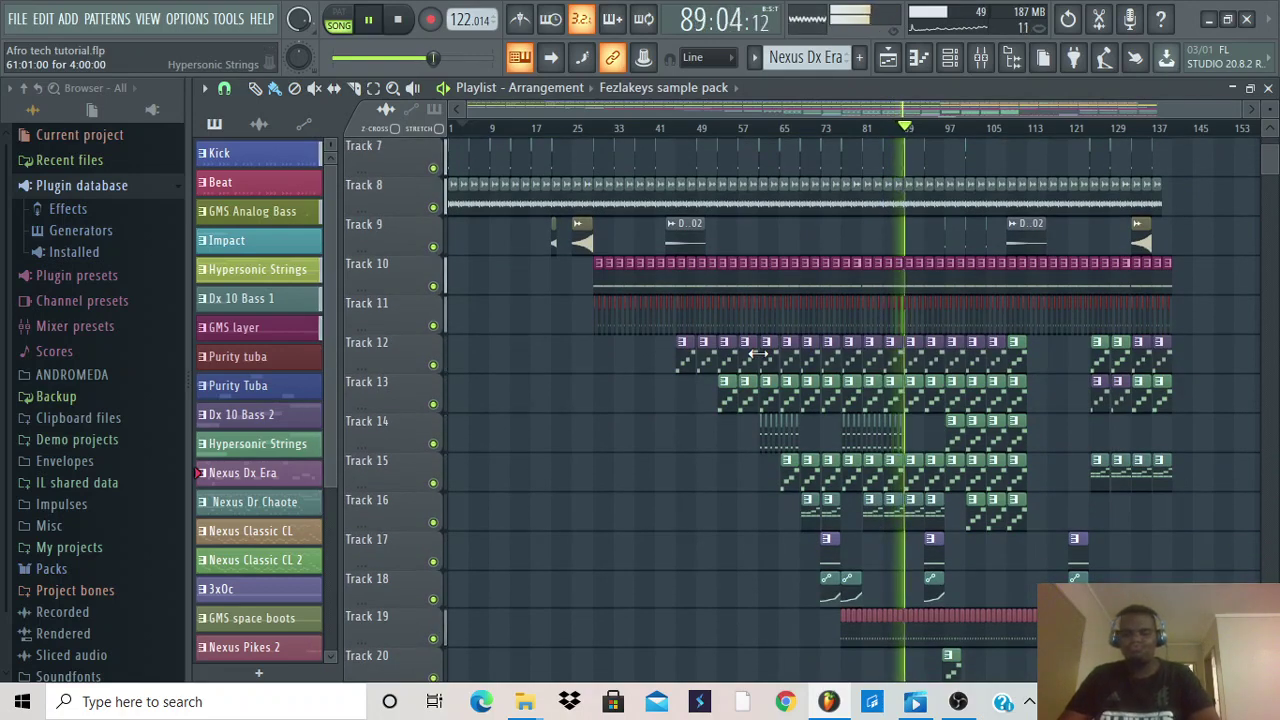
scroll(758, 353, "up", 1)
scroll(758, 353, "up", 3)
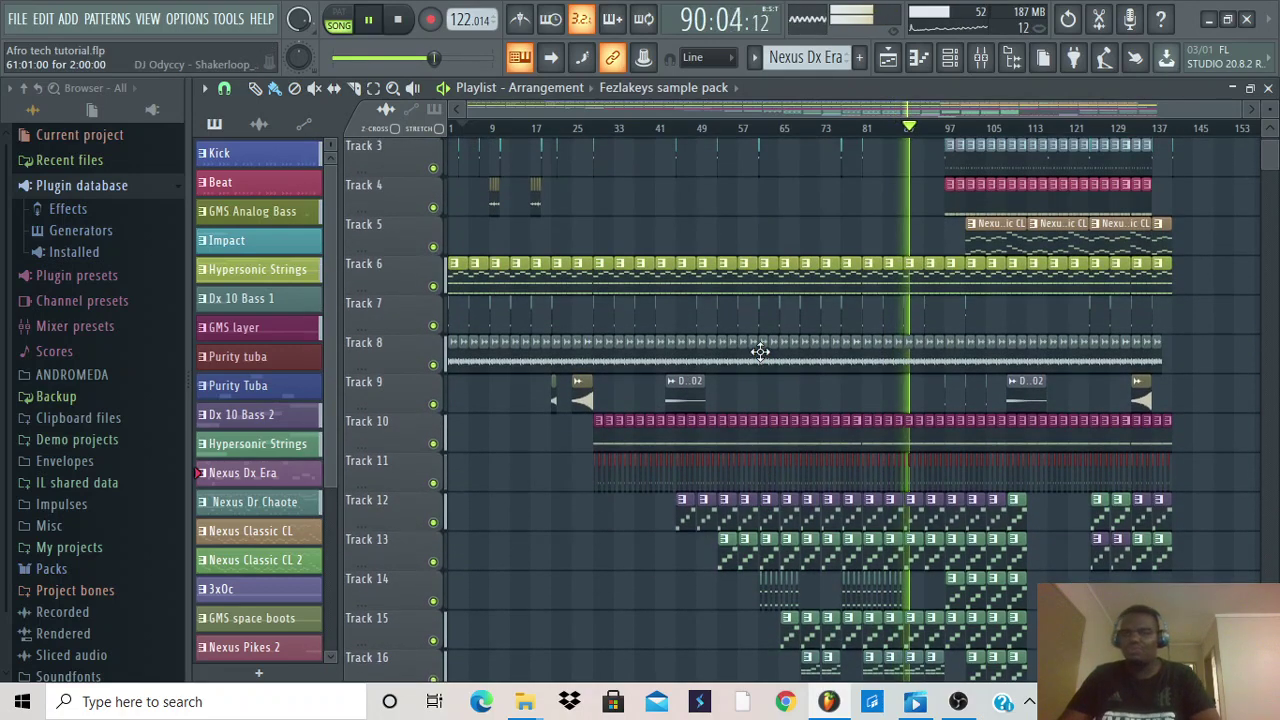
scroll(760, 350, "down", 2)
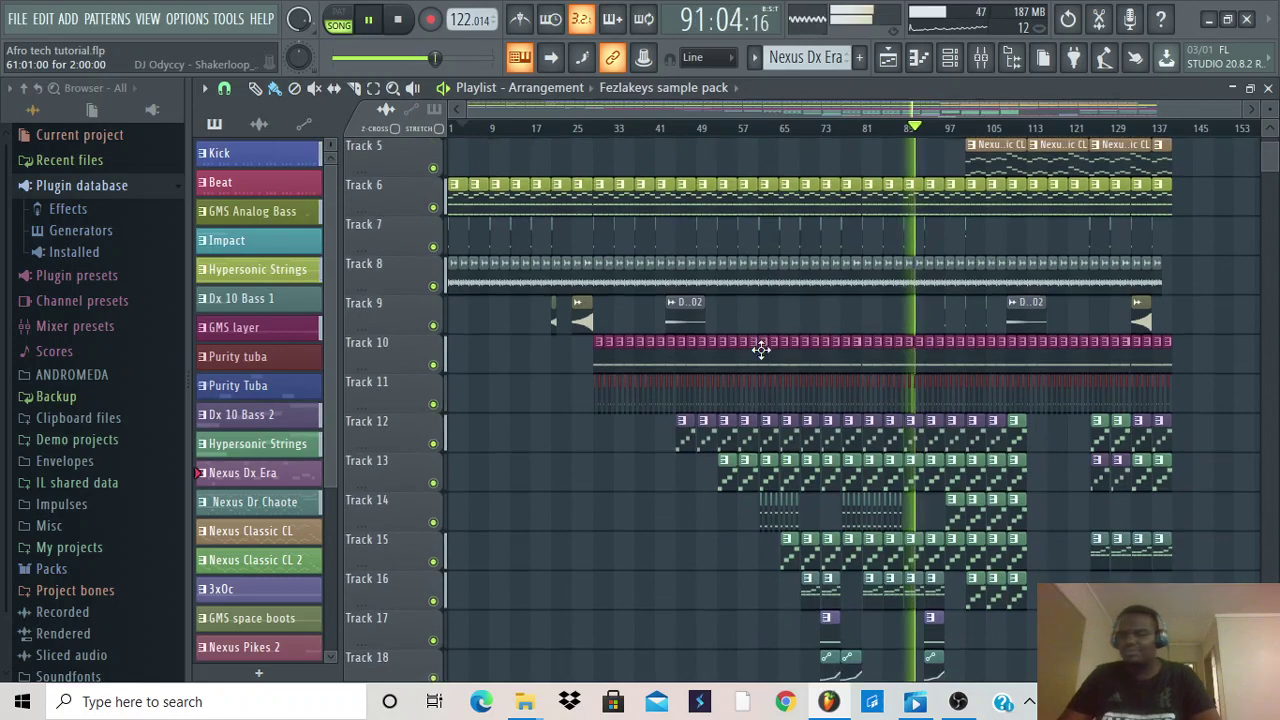
scroll(762, 350, "down", 6)
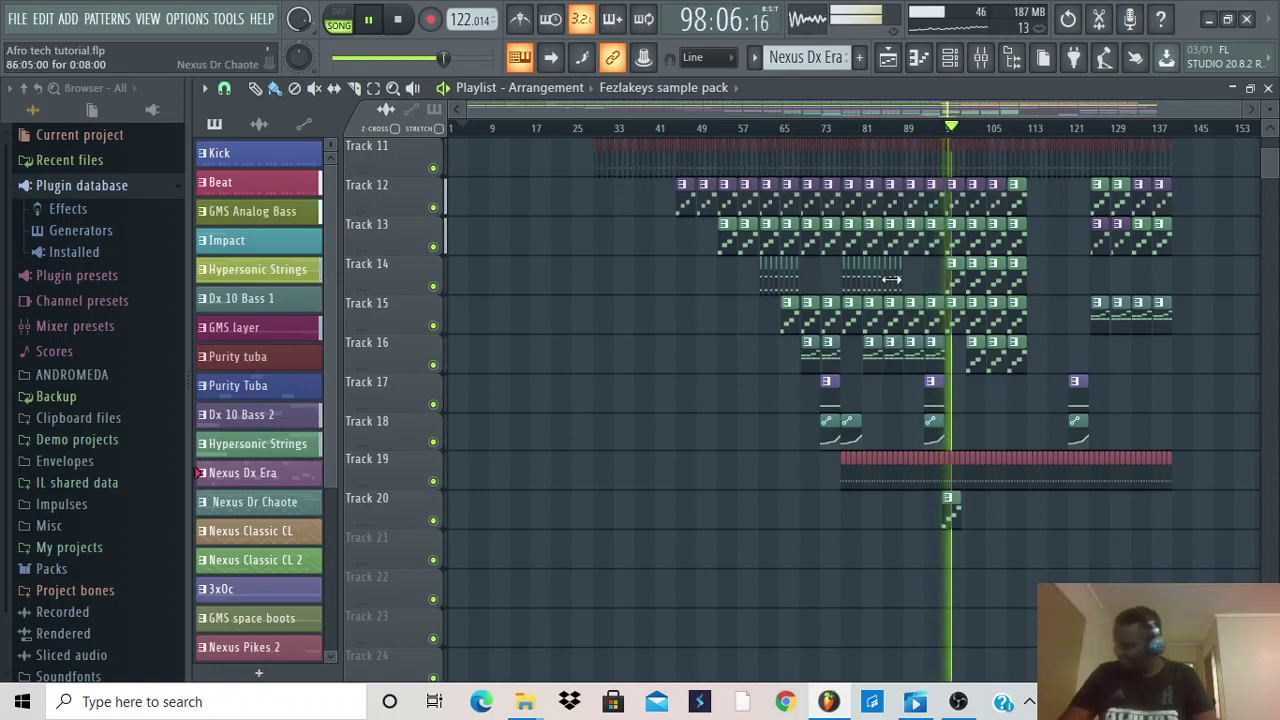
scroll(971, 322, "up", 5)
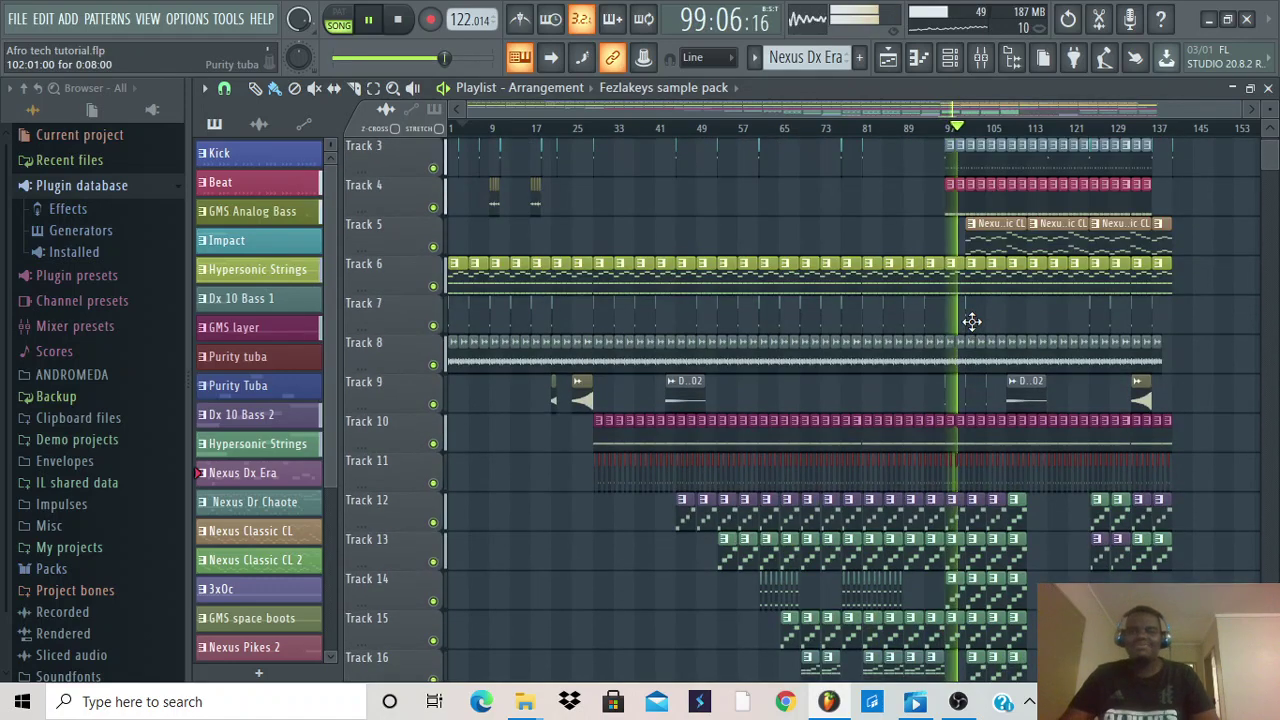
scroll(975, 325, "down", 1)
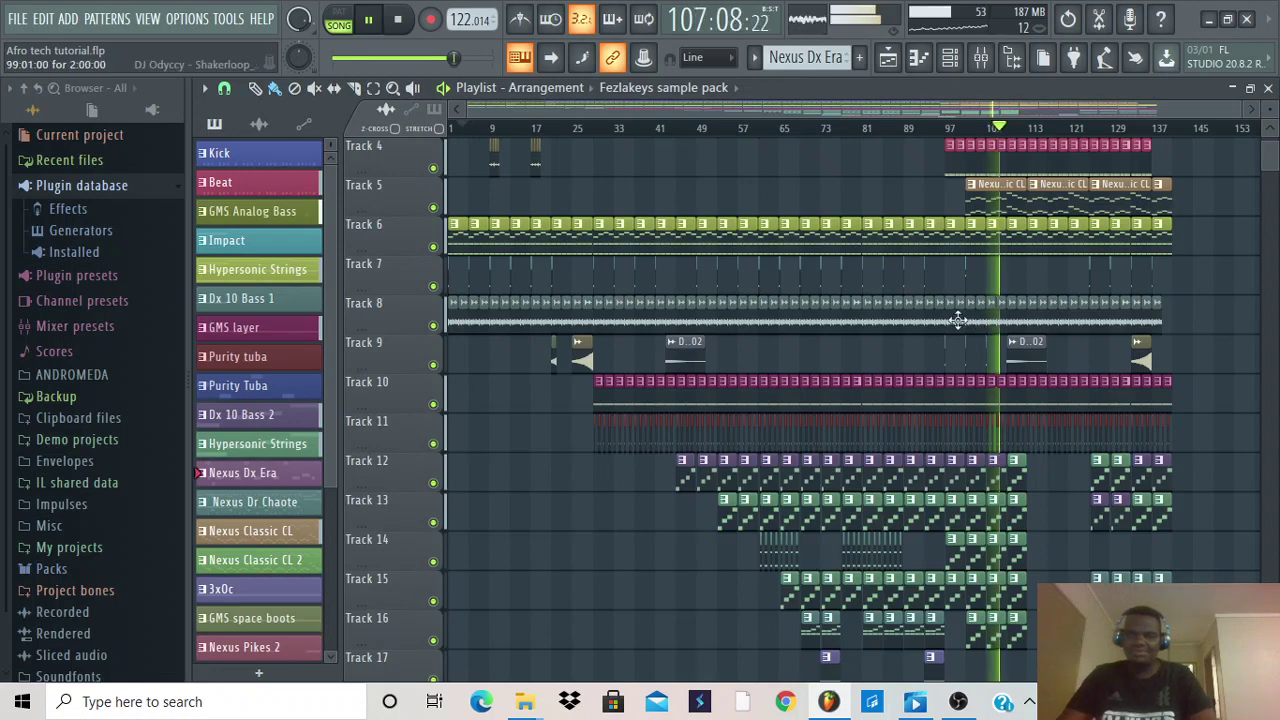
Step: Pause the song and save the Afro tech tutorial project
left_click(369, 24)
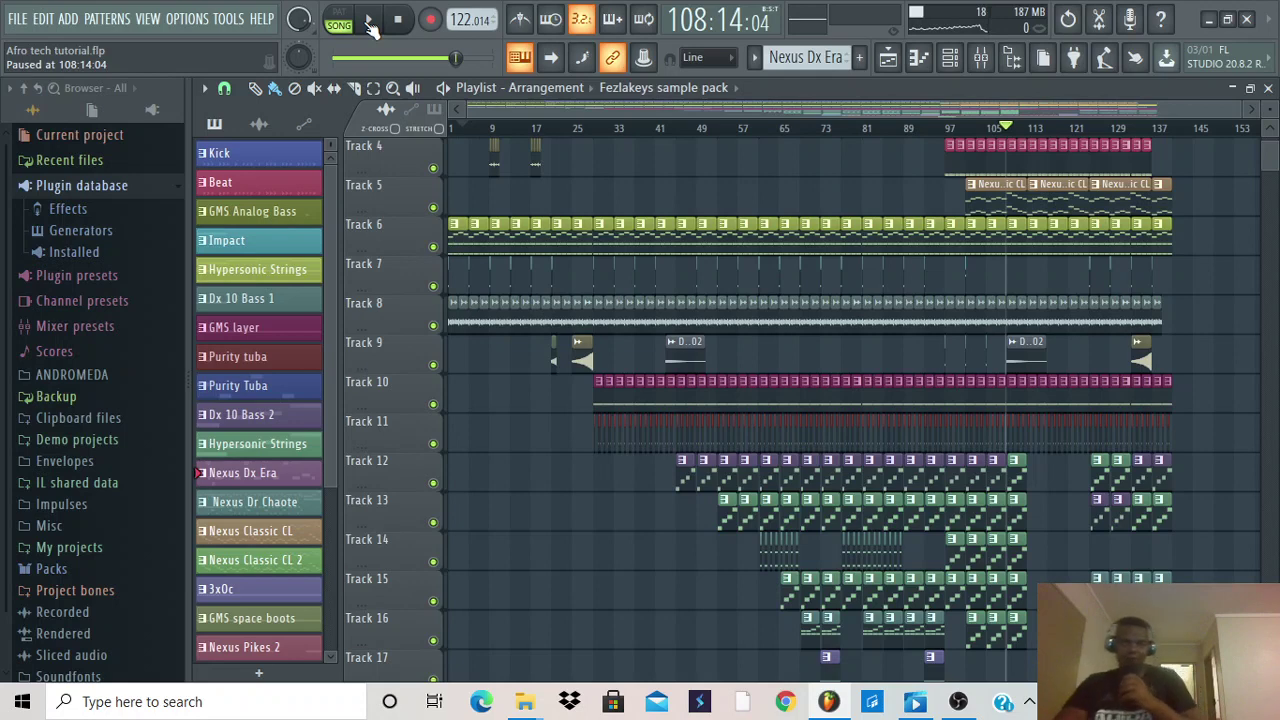
left_click(17, 20)
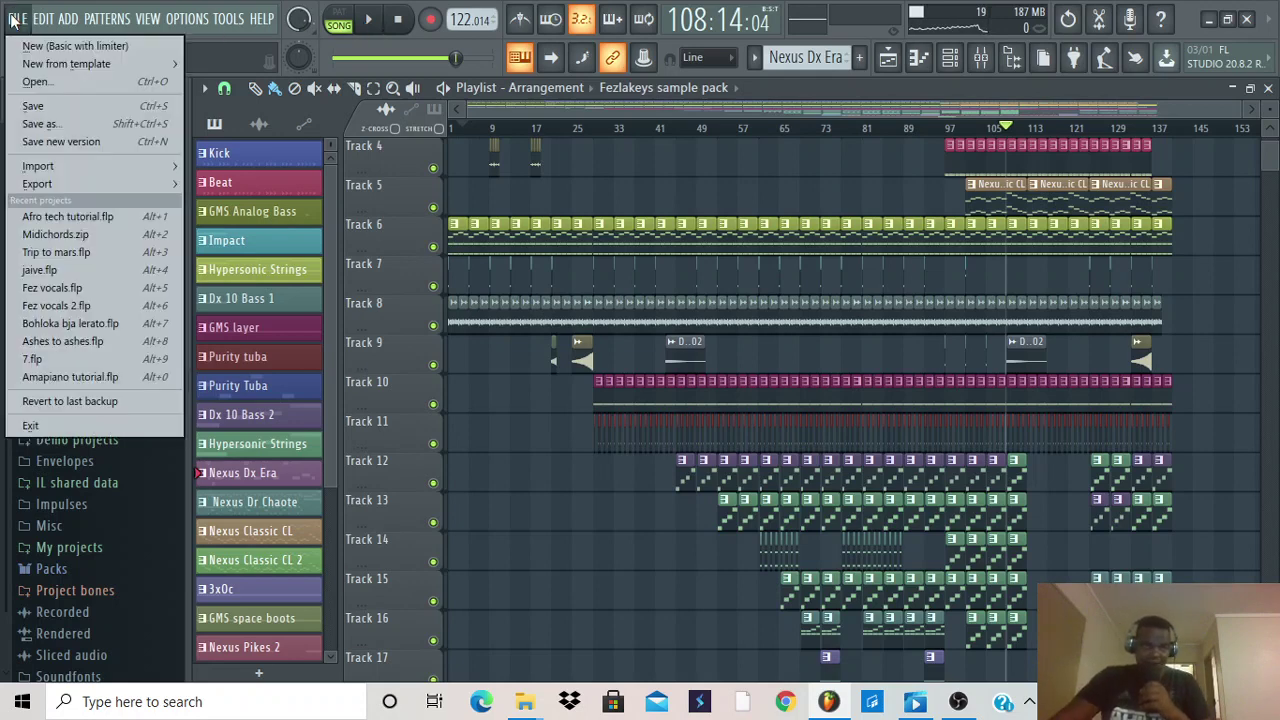
left_click(44, 106)
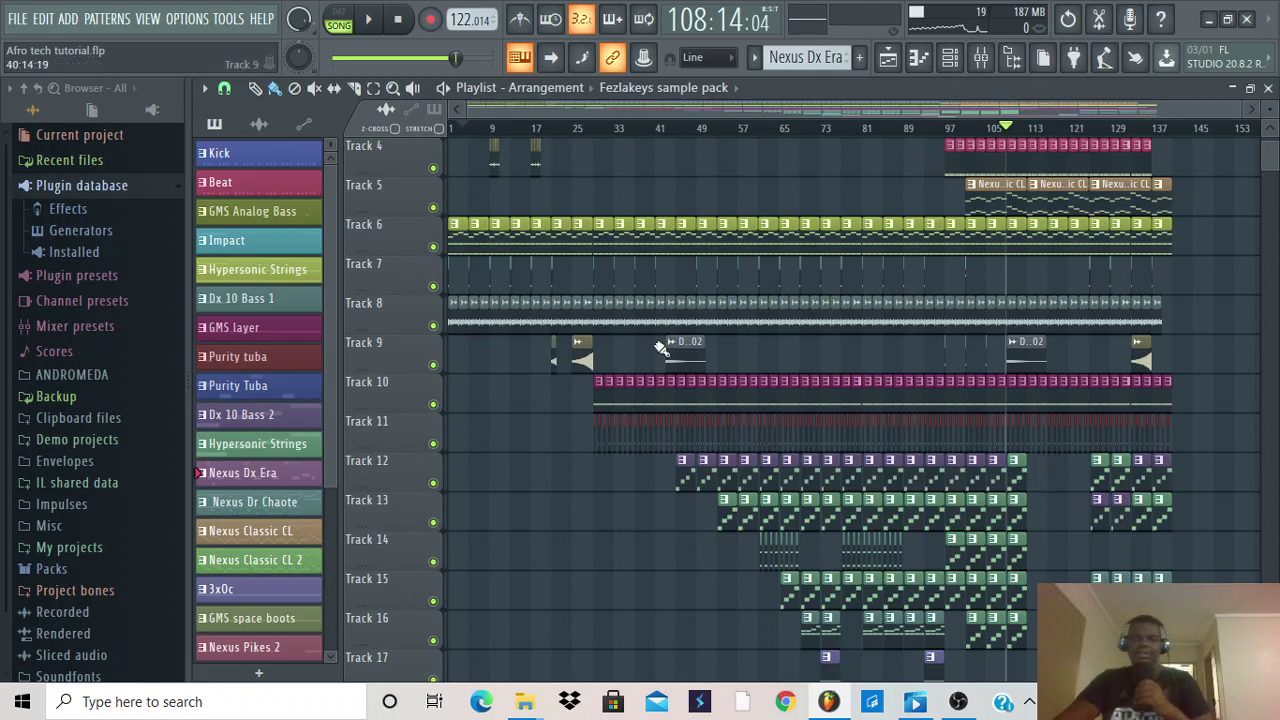
Step: Examine the clip layout of the whole arrangement from Track 1 to Track 20, and place the playhead at bar 3
scroll(660, 352, "up", 3)
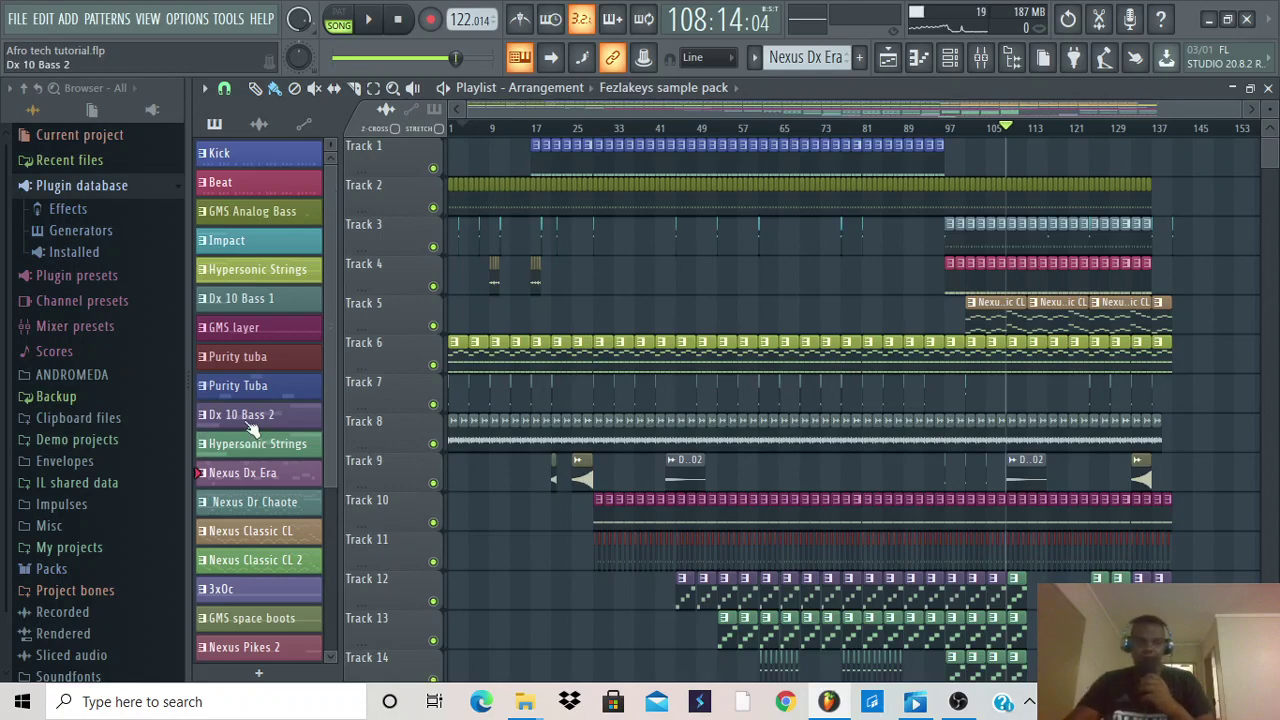
scroll(610, 478, "down", 1)
scroll(608, 472, "down", 2)
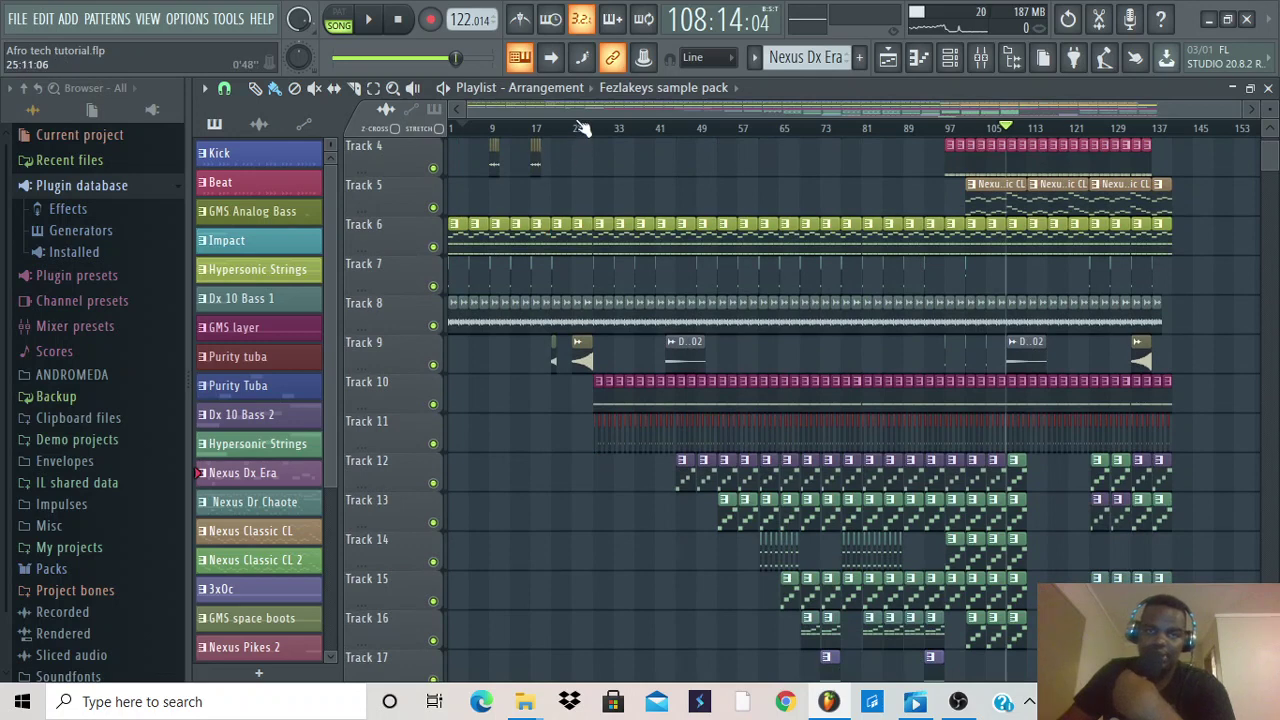
left_click_drag(578, 113, 512, 116)
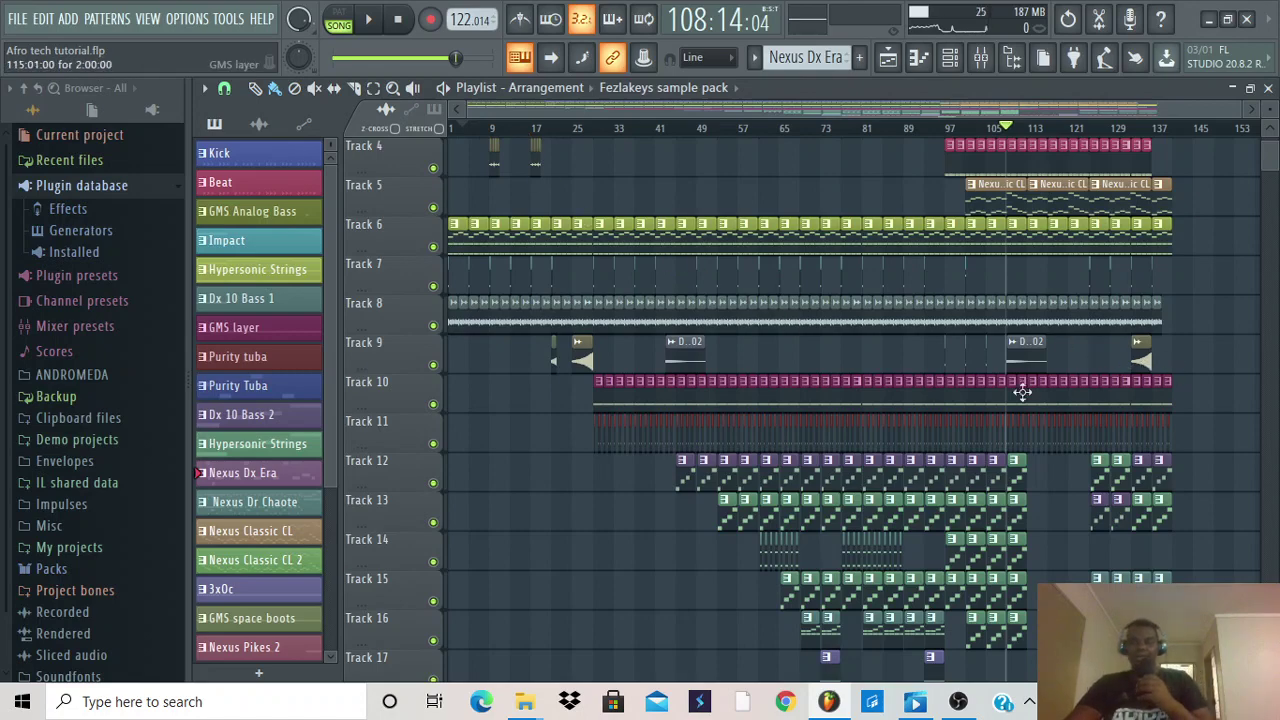
scroll(963, 354, "down", 4)
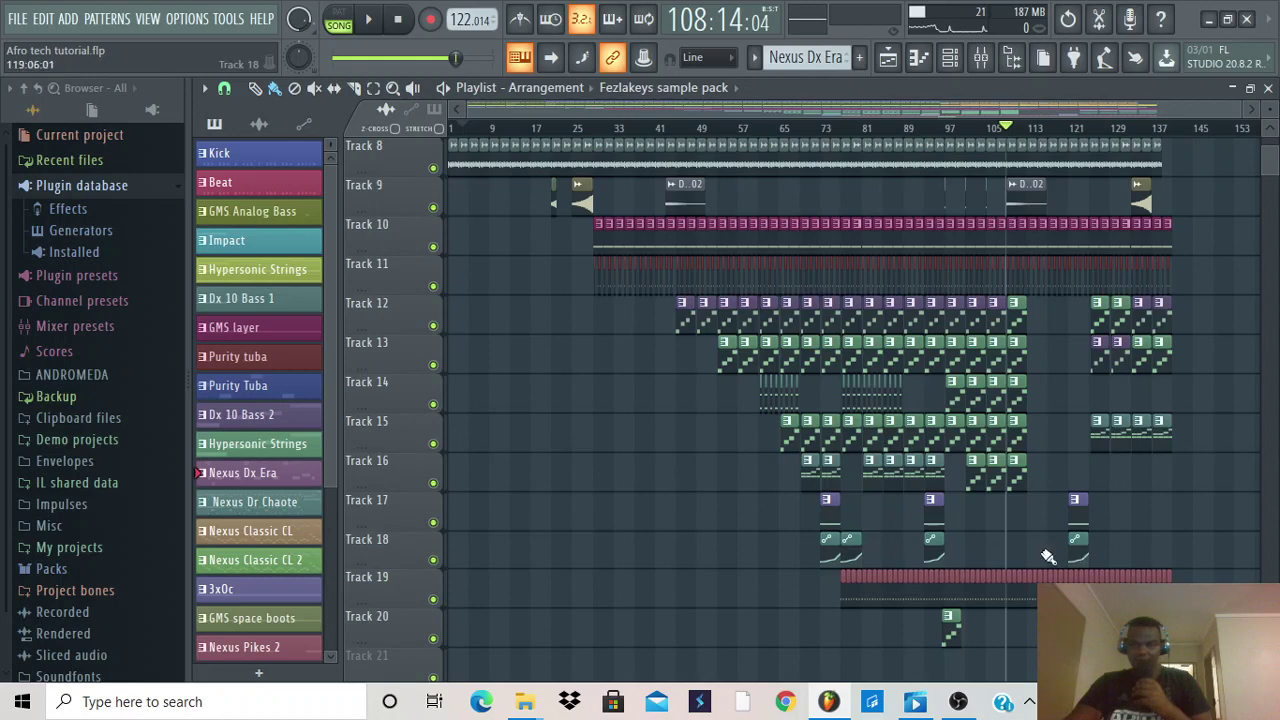
scroll(709, 443, "up", 7)
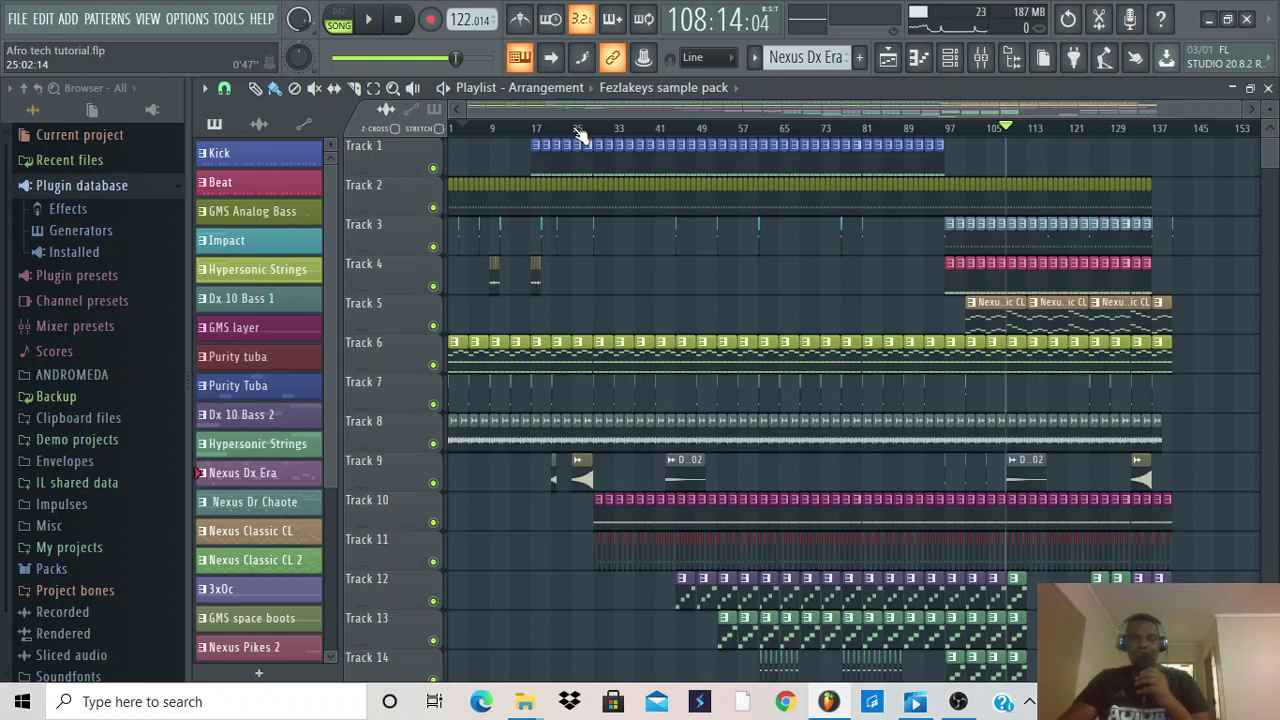
scroll(686, 229, "down", 4)
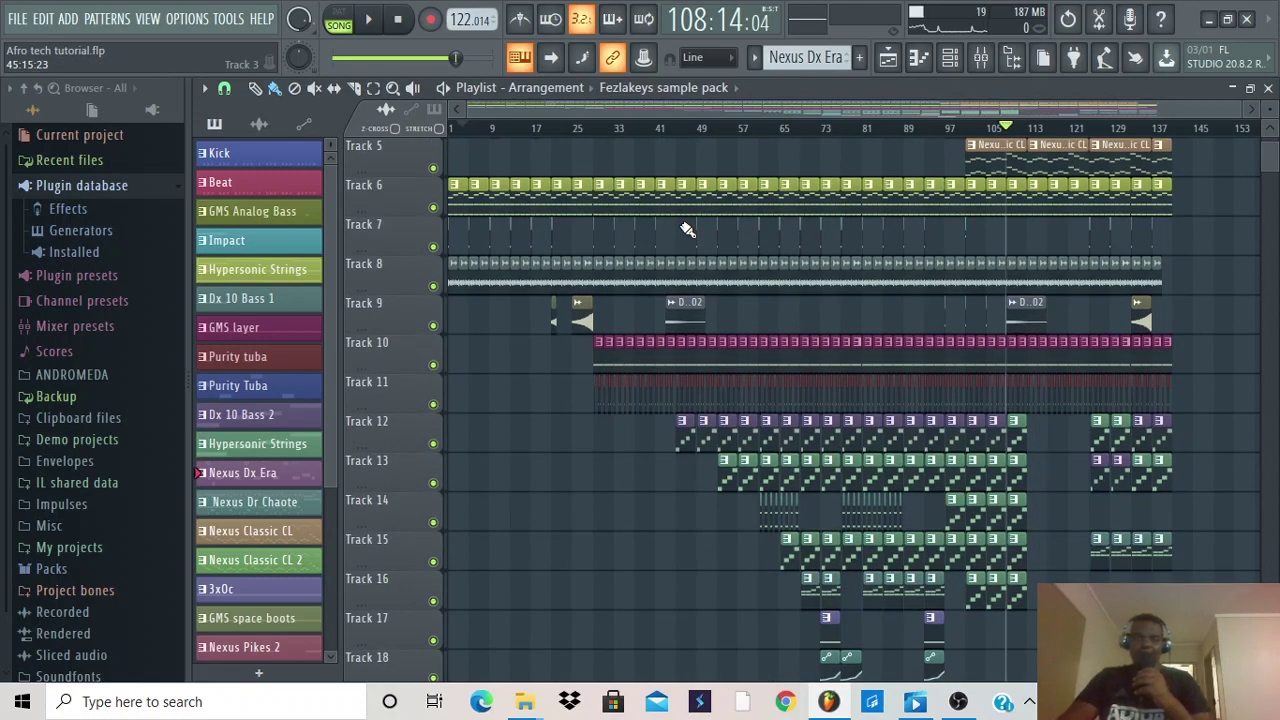
scroll(640, 222, "up", 4)
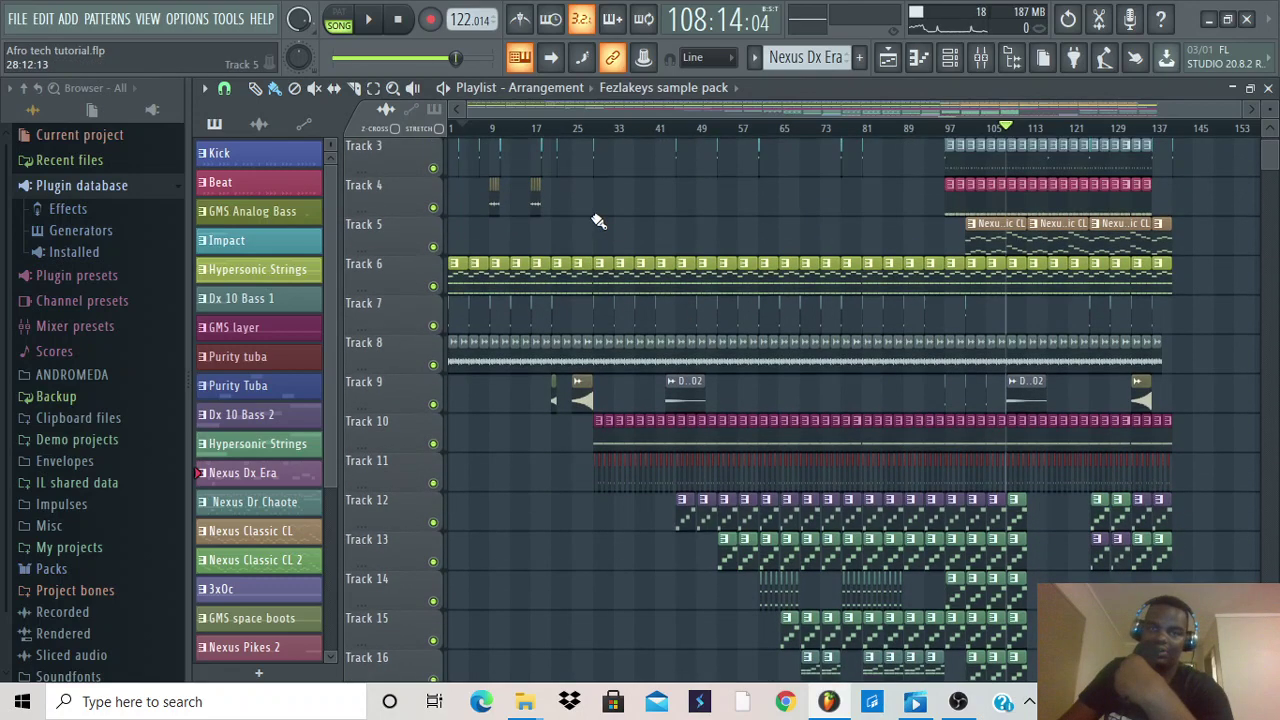
left_click(491, 128)
left_click(460, 128)
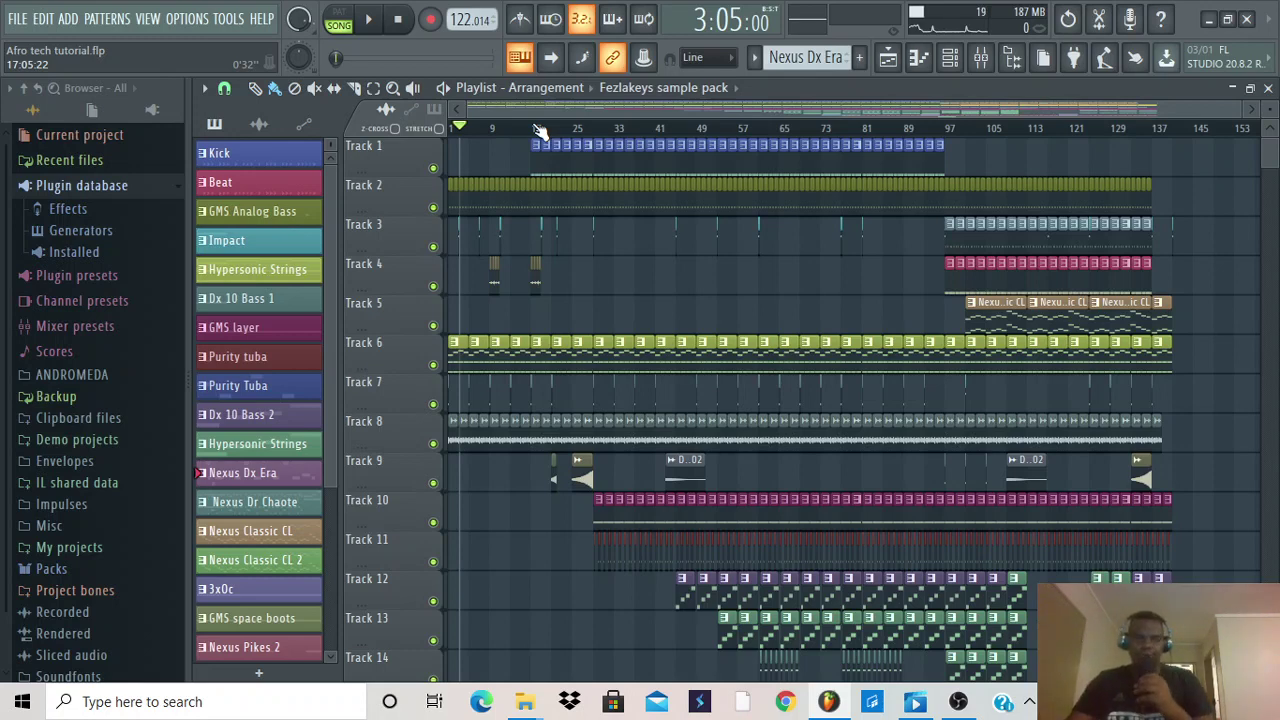
Step: Switch to pattern mode, play the Hypersonic Strings pattern alone with the channel rack shown, and select its Hypersonic channel
left_click(284, 182)
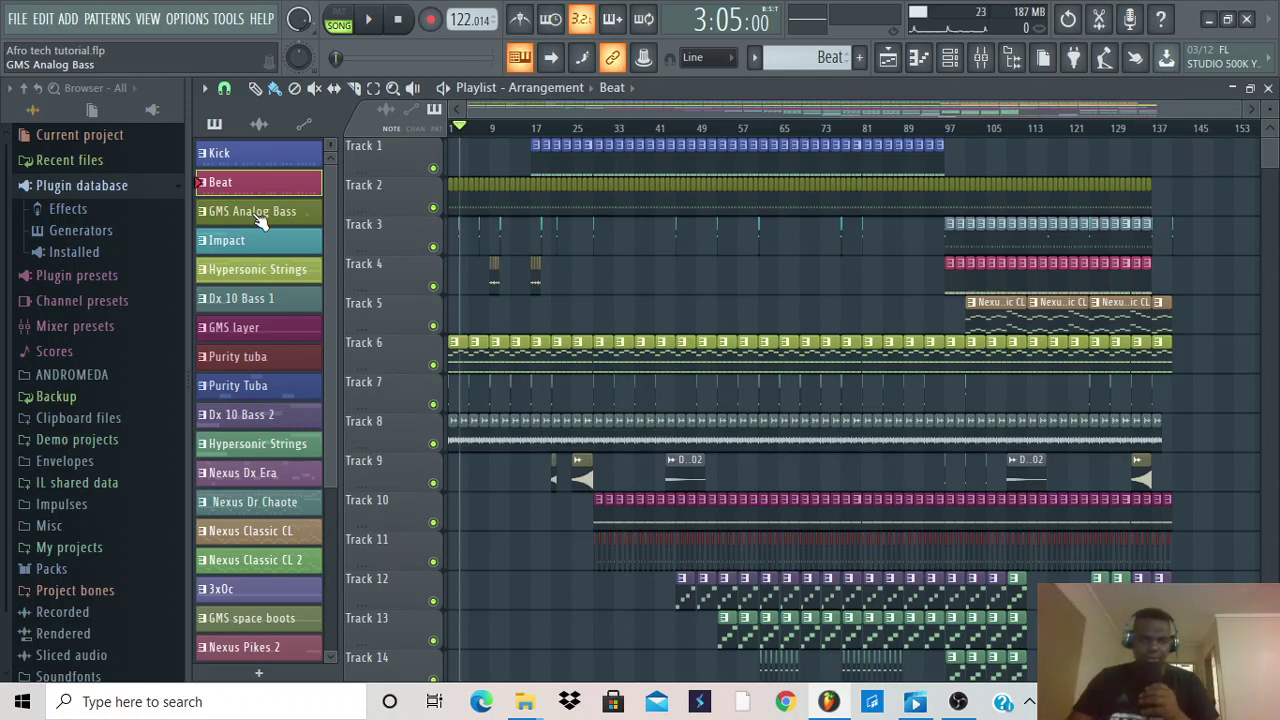
left_click(250, 280)
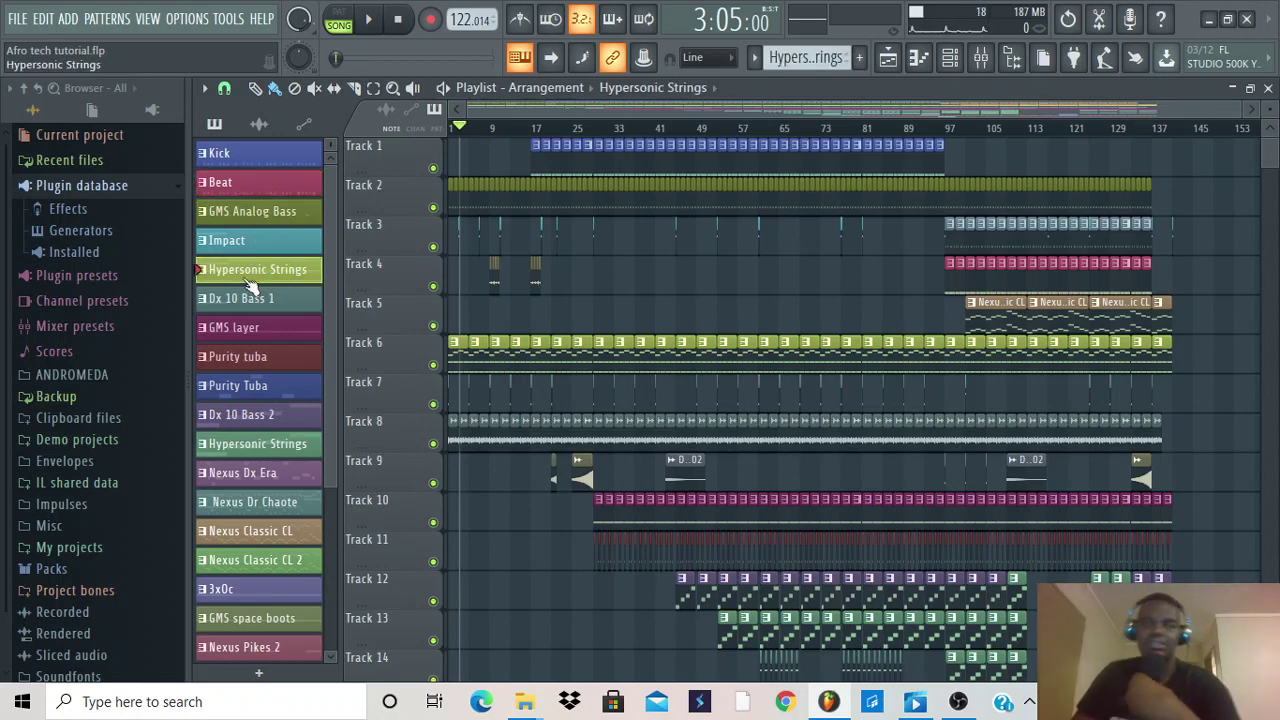
left_click(950, 60)
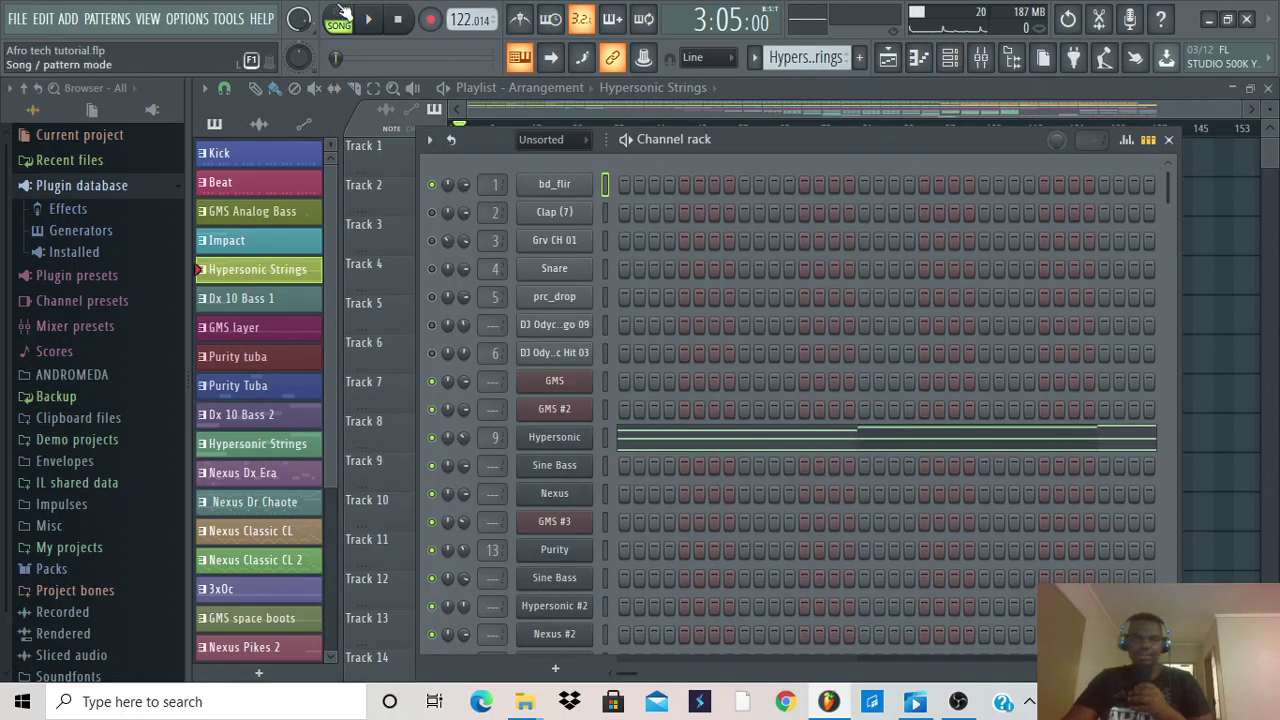
left_click(340, 20)
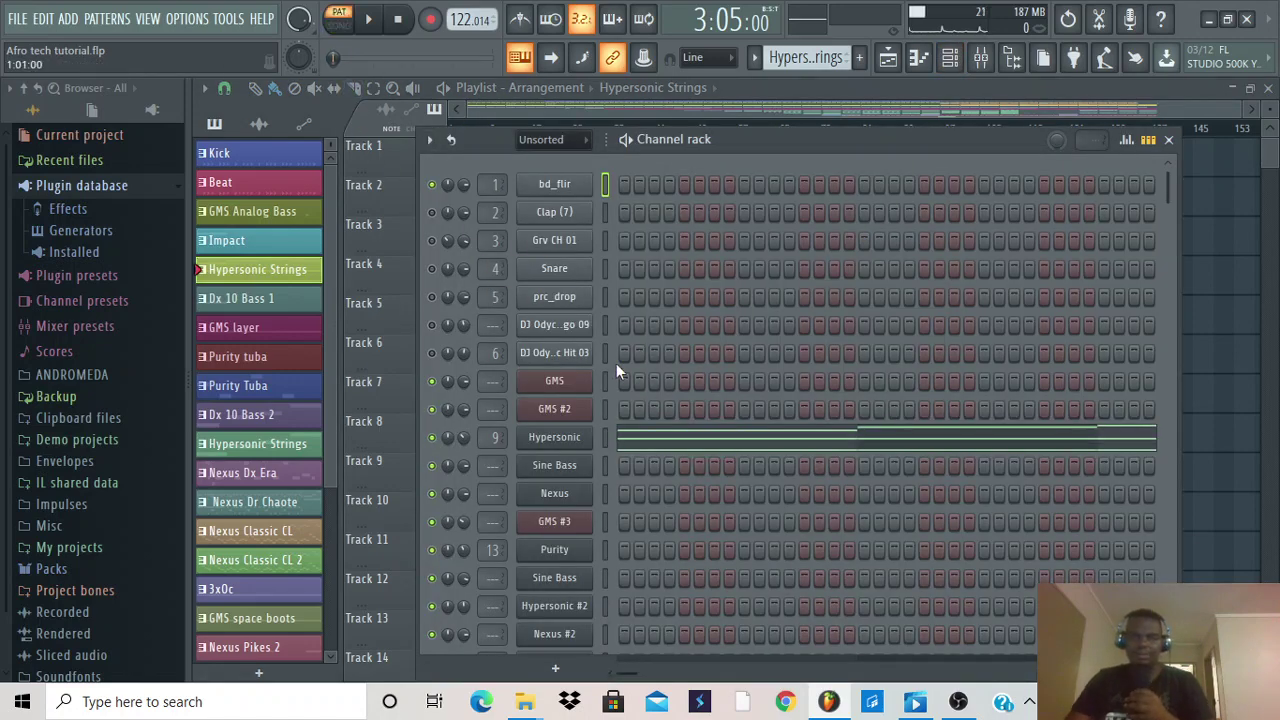
left_click(376, 20)
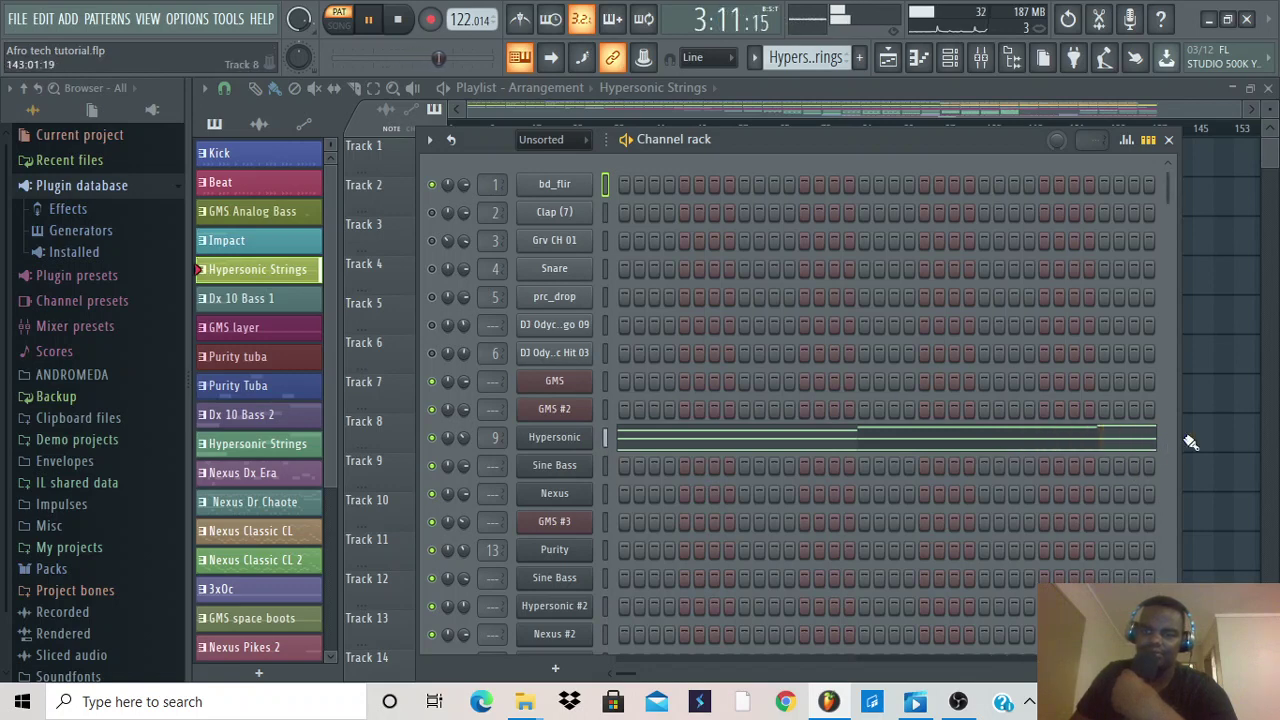
left_click(369, 21)
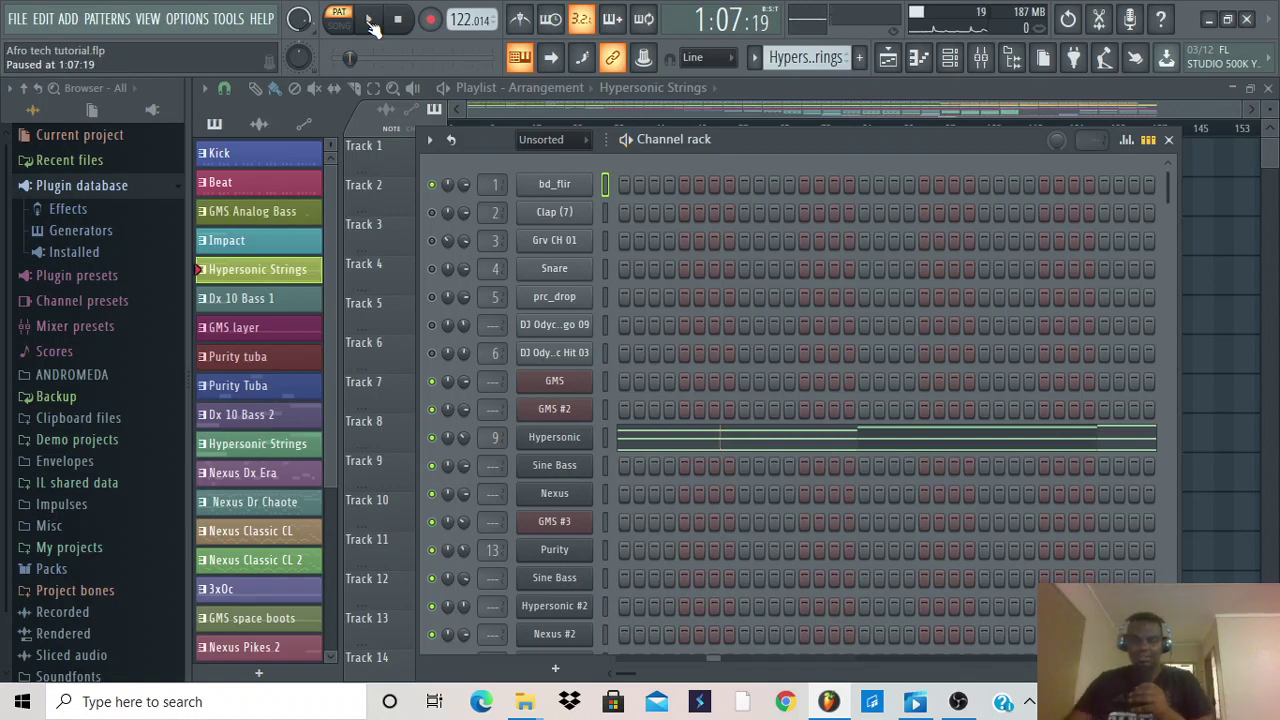
left_click(575, 448)
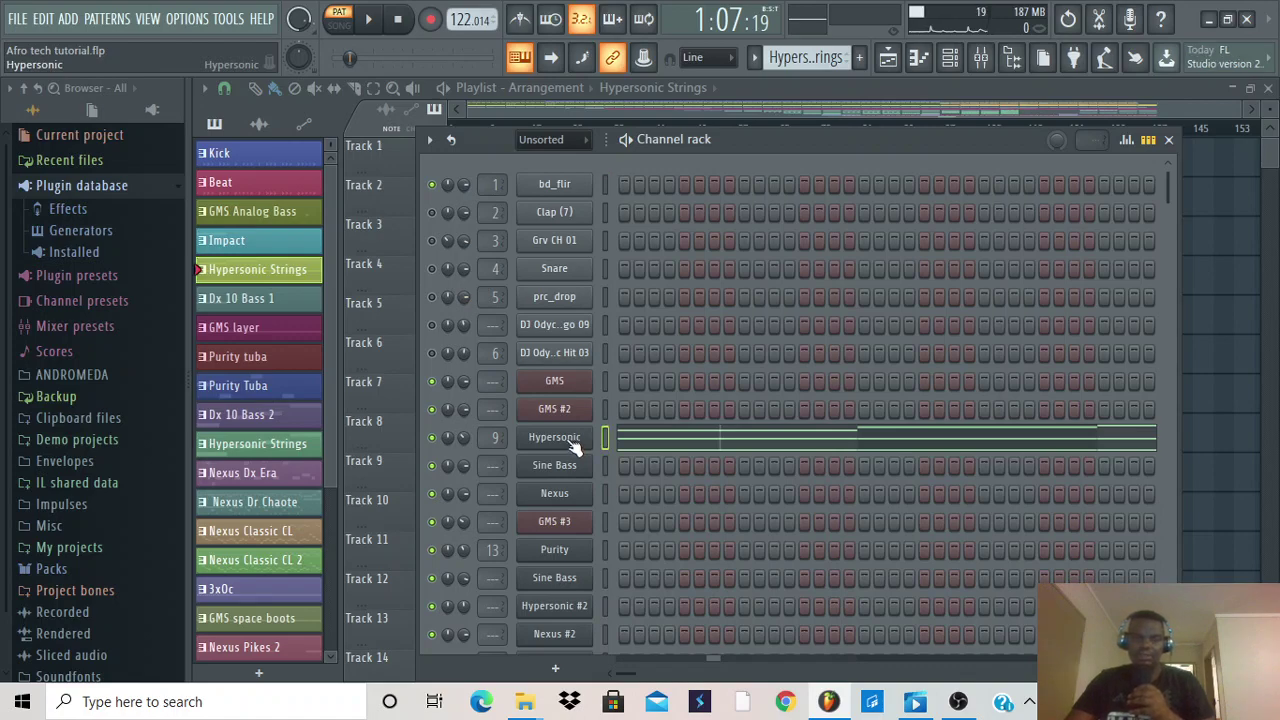
left_click_drag(939, 142, 969, 126)
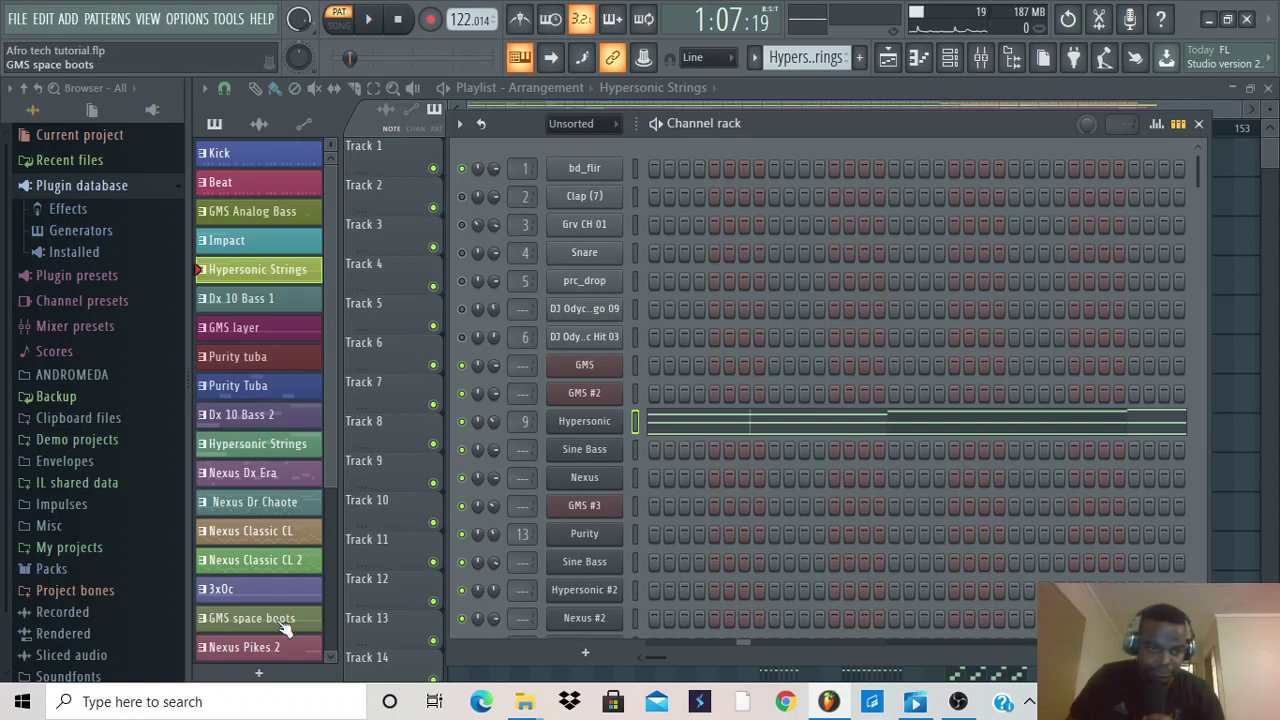
Step: Play the GMS layer pattern alone with its GMS #3 channel shown in the channel rack, and pause it
left_click(256, 338)
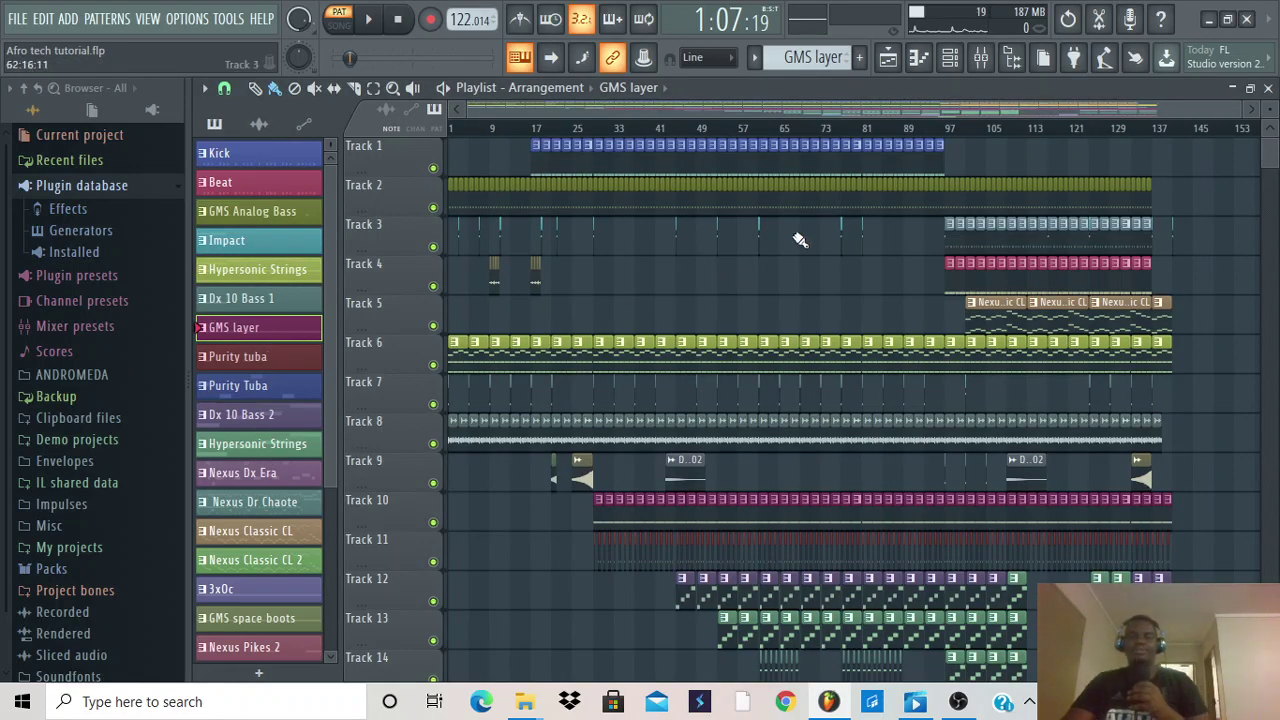
left_click(950, 57)
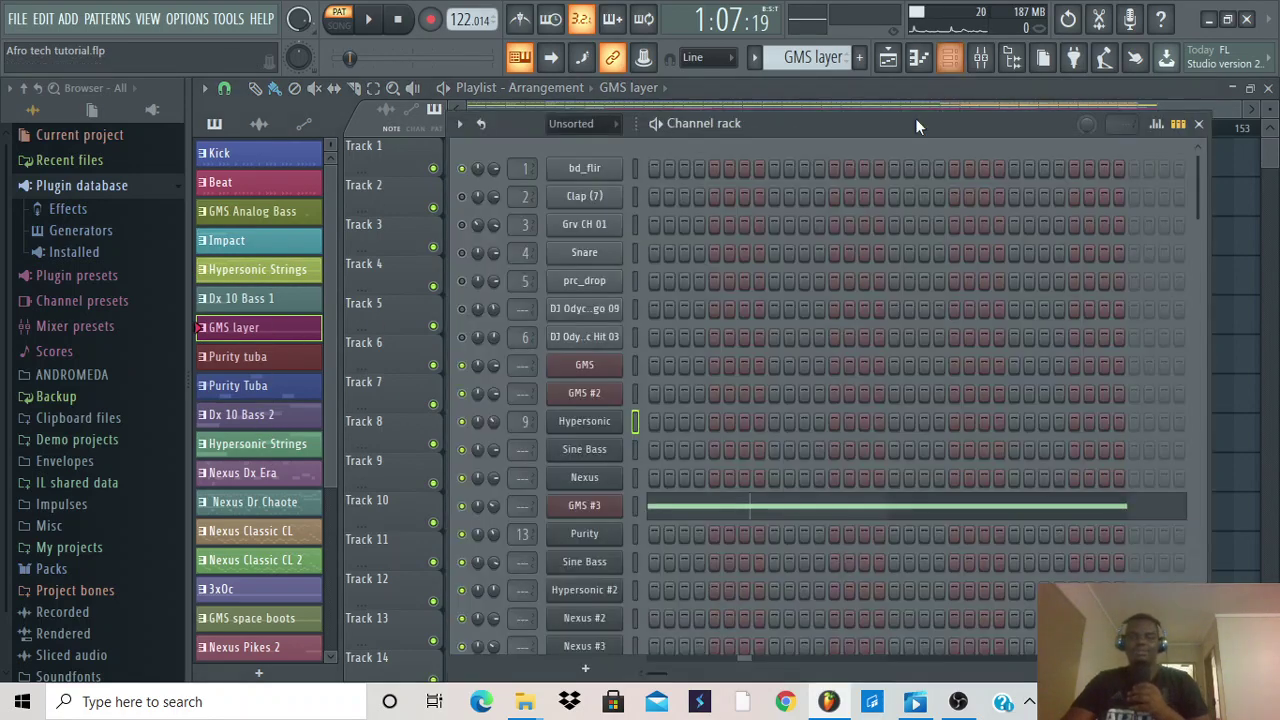
left_click(370, 20)
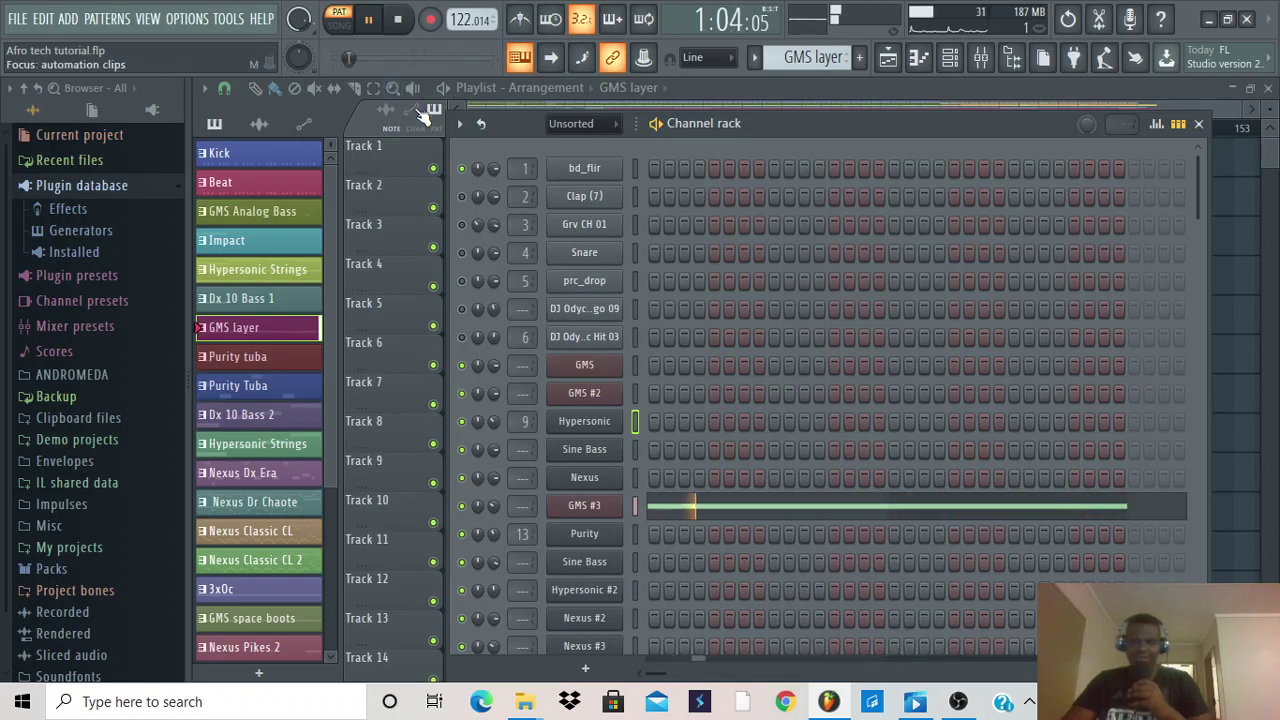
left_click(370, 20)
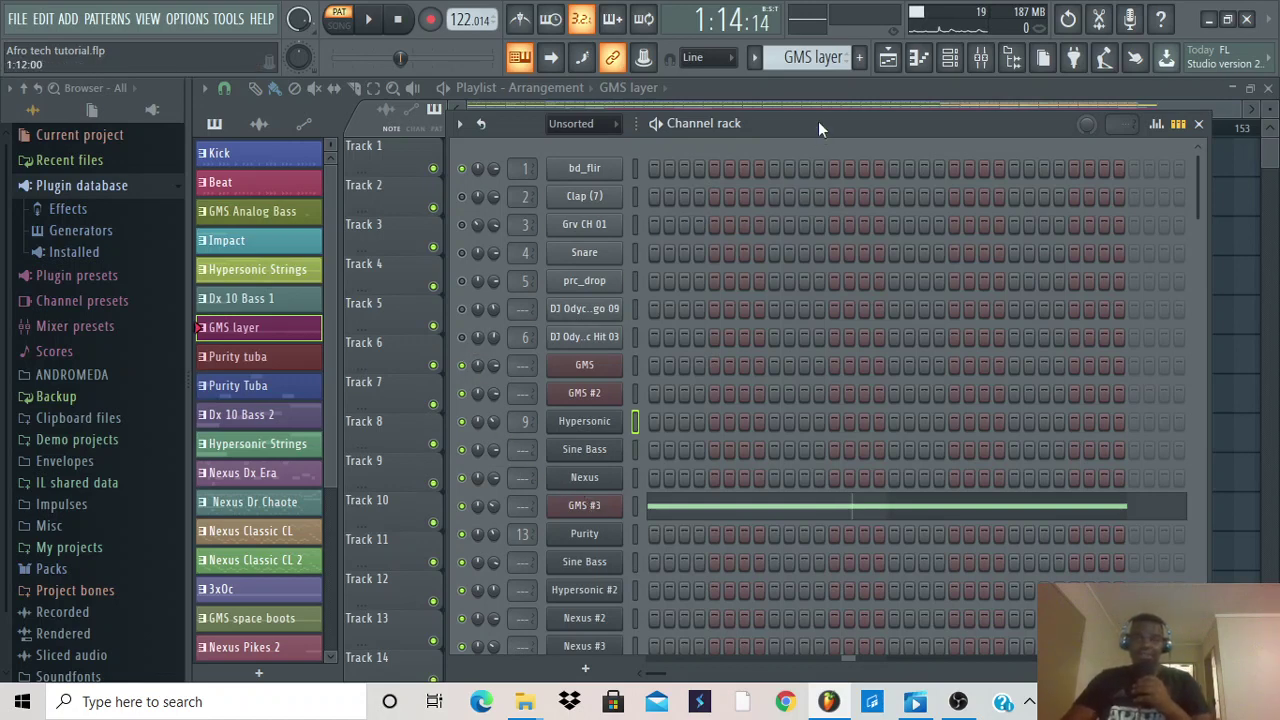
left_click_drag(818, 121, 809, 73)
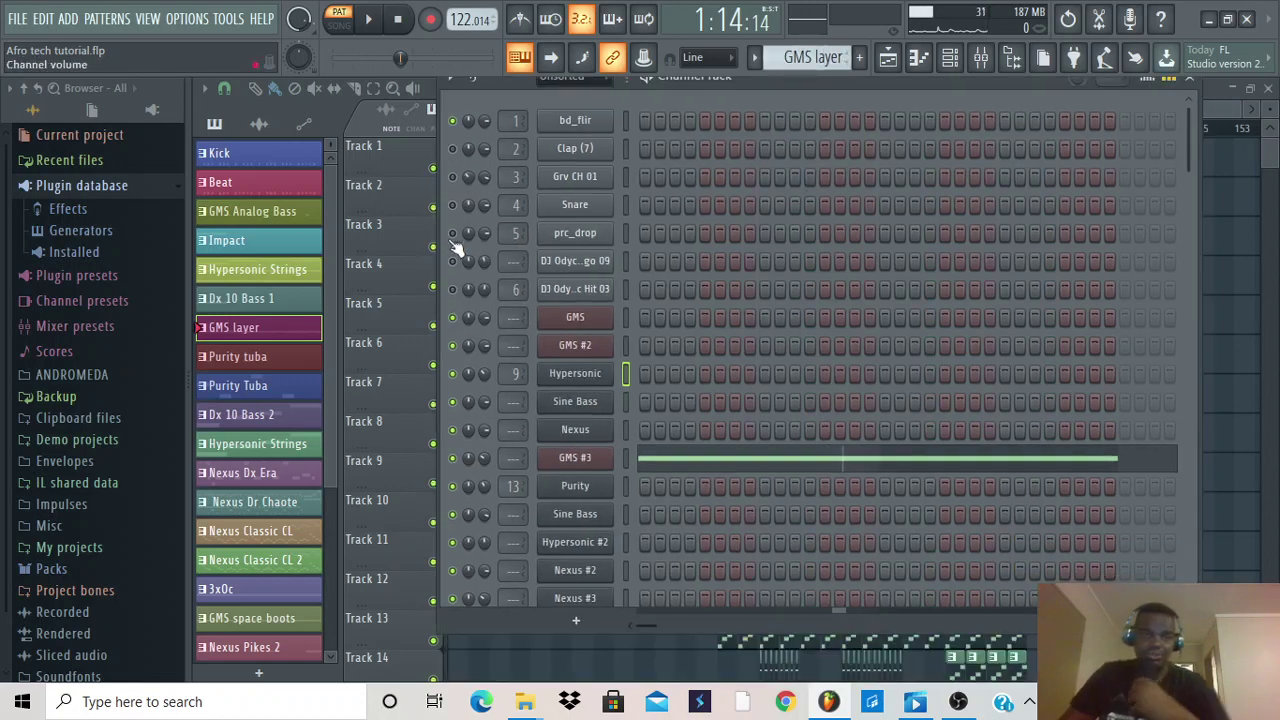
Step: Play the Purity tuba pattern alone with its notes shown in the channel rack
left_click(245, 356)
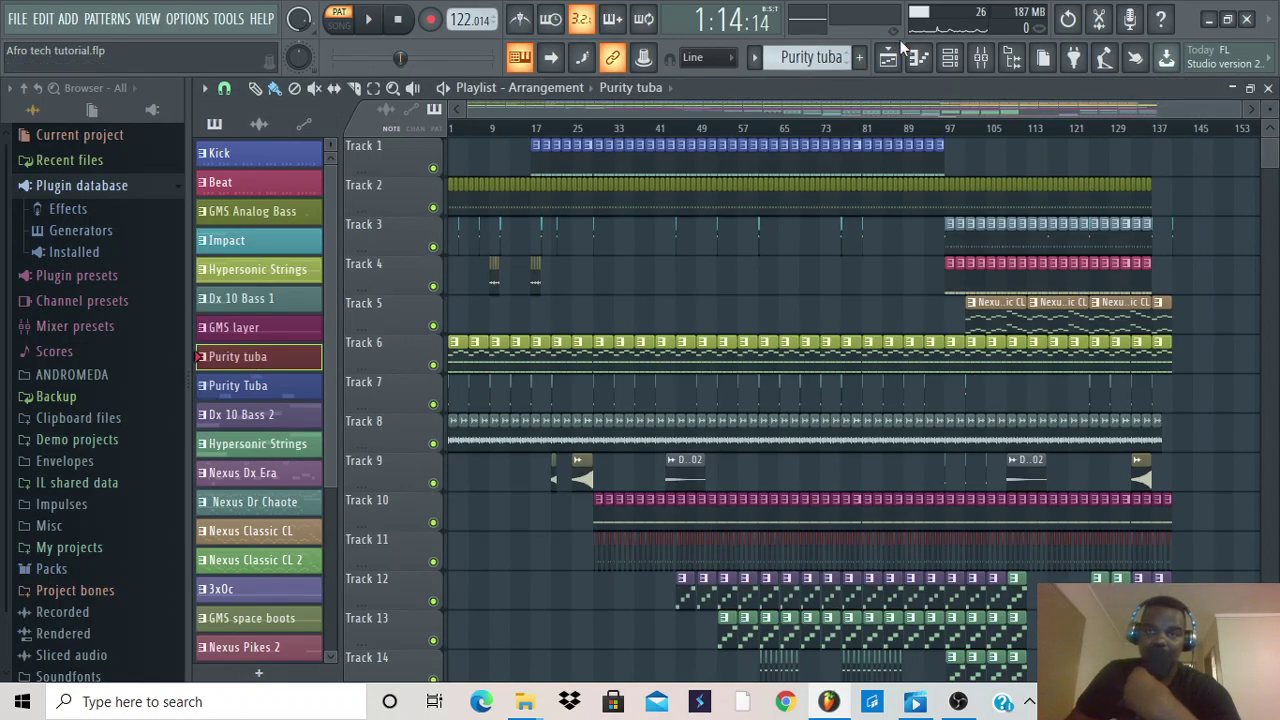
left_click(950, 57)
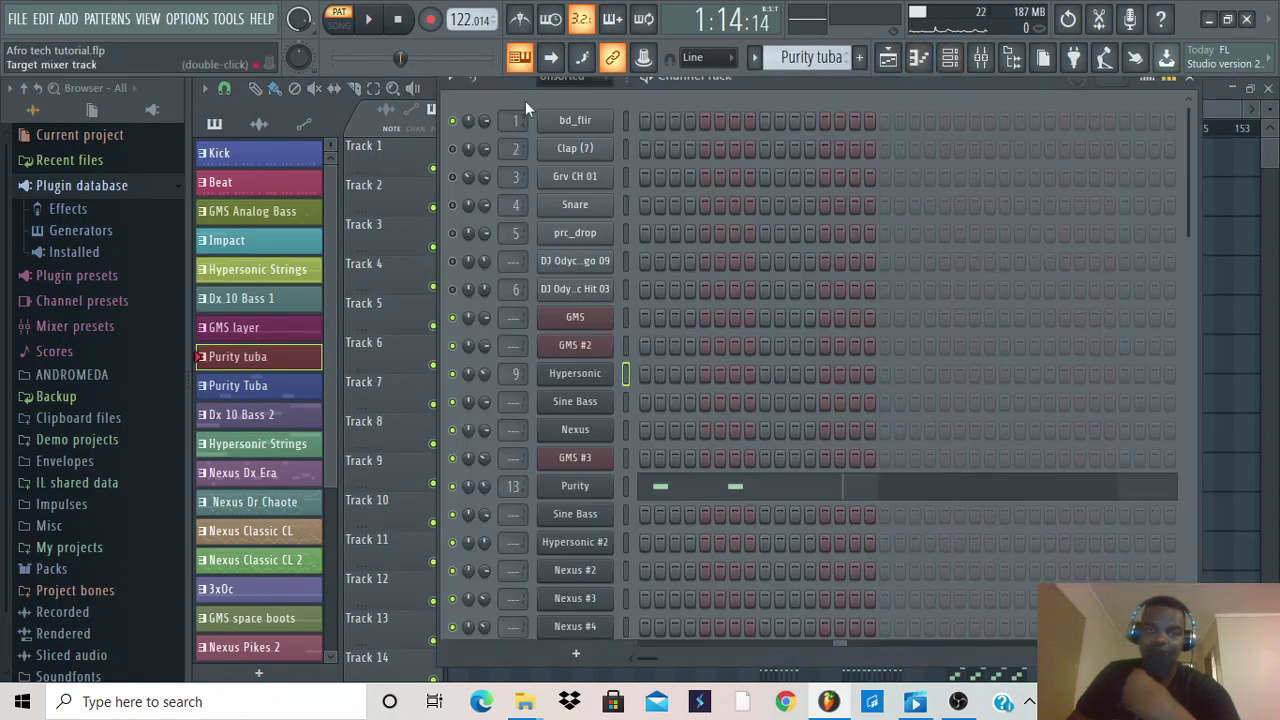
left_click(369, 20)
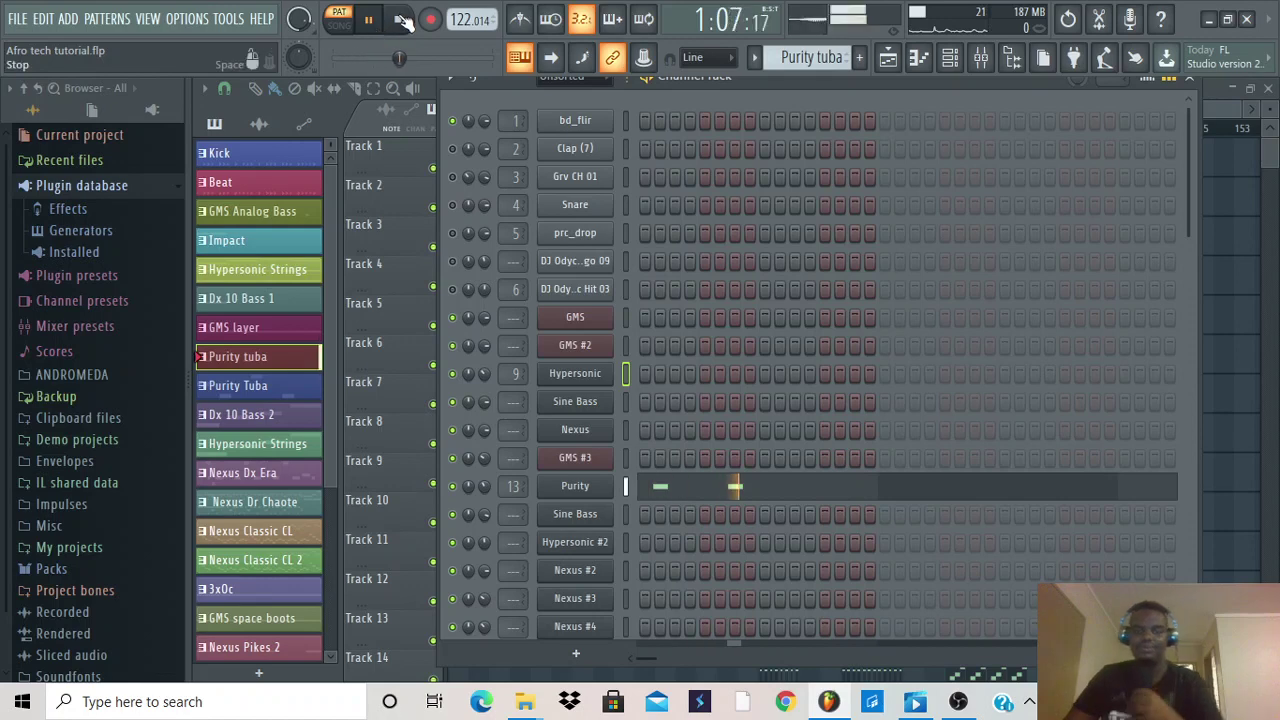
Step: Inspect the Tuba brass preset in the Purity instrument, pausing playback and closing the instrument window
left_click(578, 485)
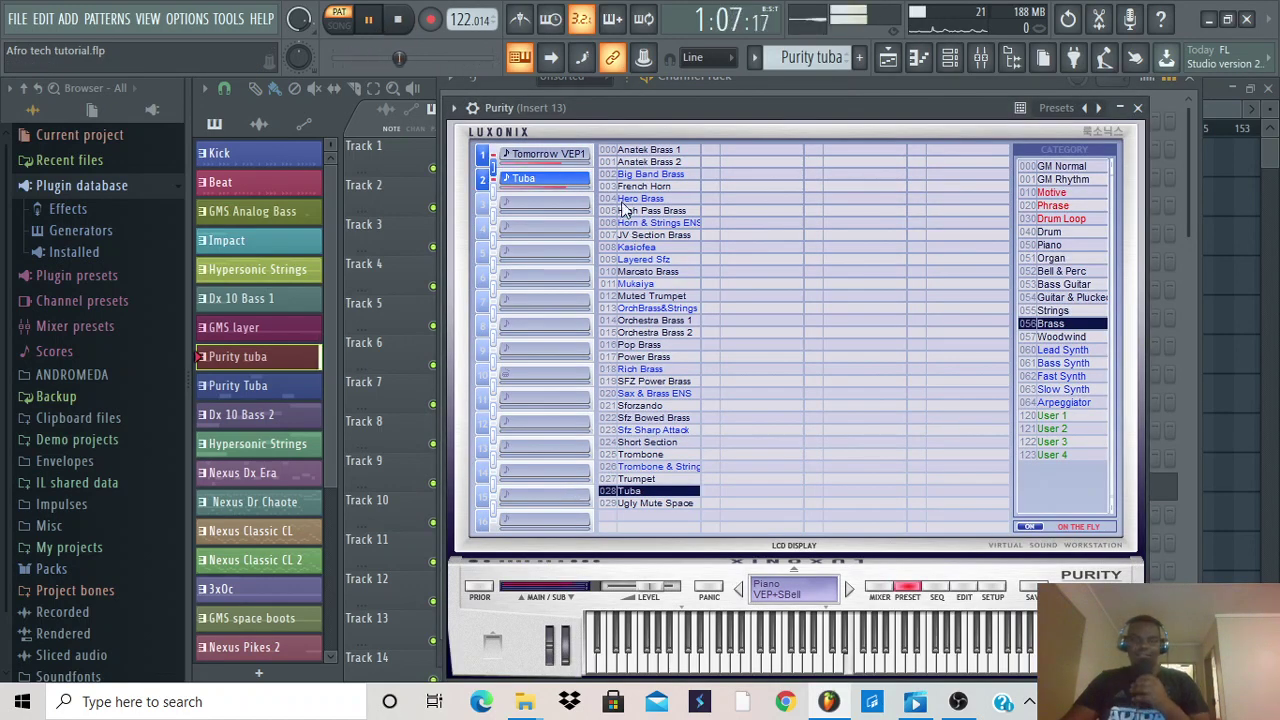
left_click_drag(763, 100, 900, 72)
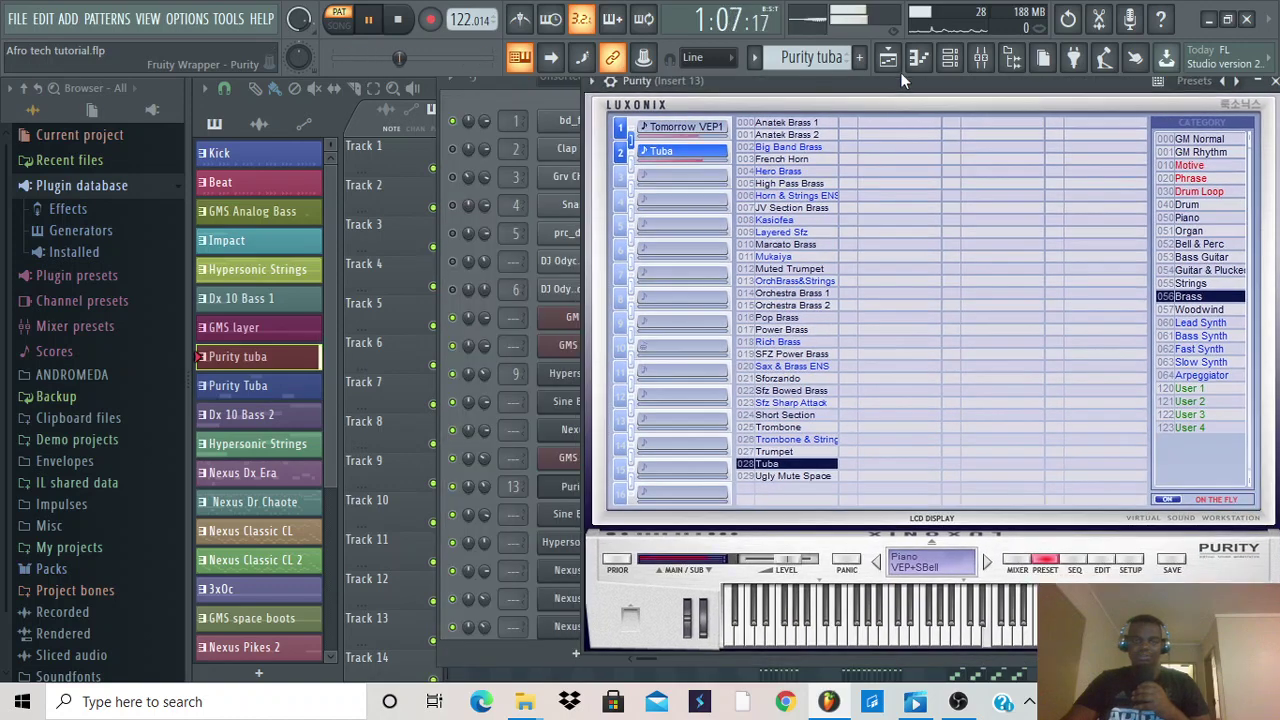
left_click(368, 19)
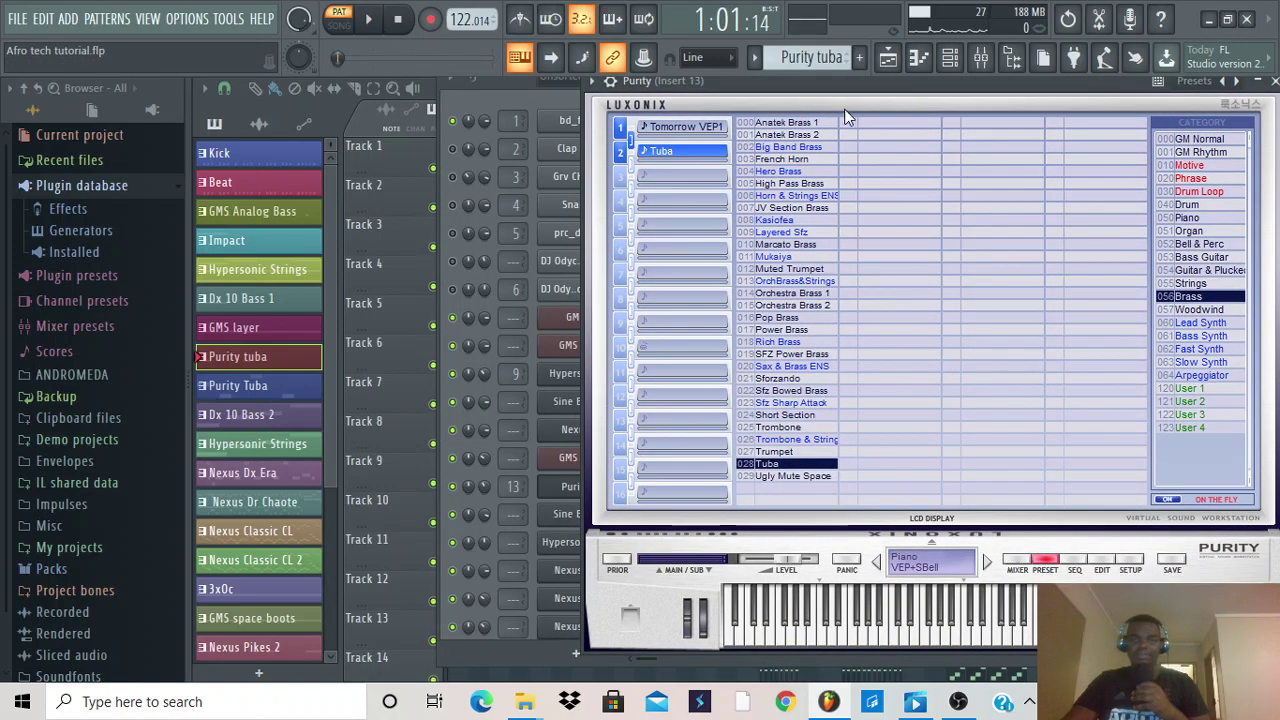
left_click_drag(887, 93, 739, 102)
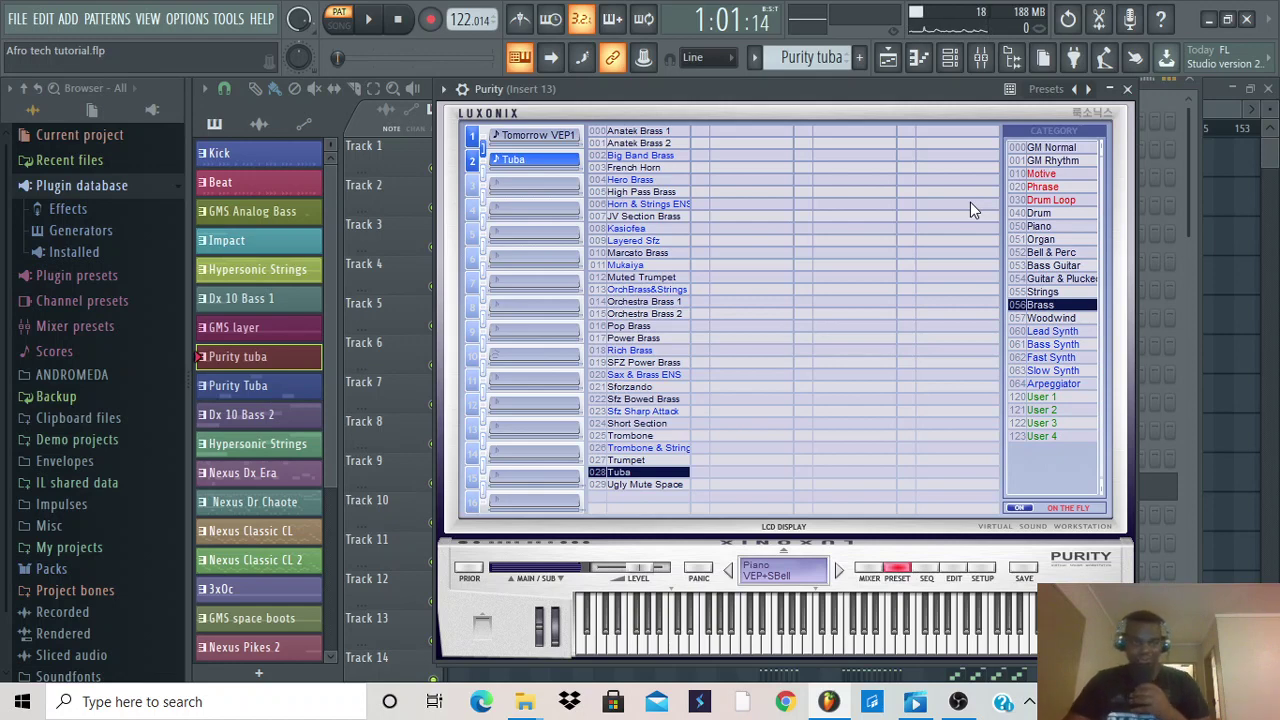
left_click(1128, 90)
Step: Play the Nexus Pikes 2 pattern alone with its Nexus #6 notes shown in the channel rack, and pause it
scroll(305, 432, "down", 2)
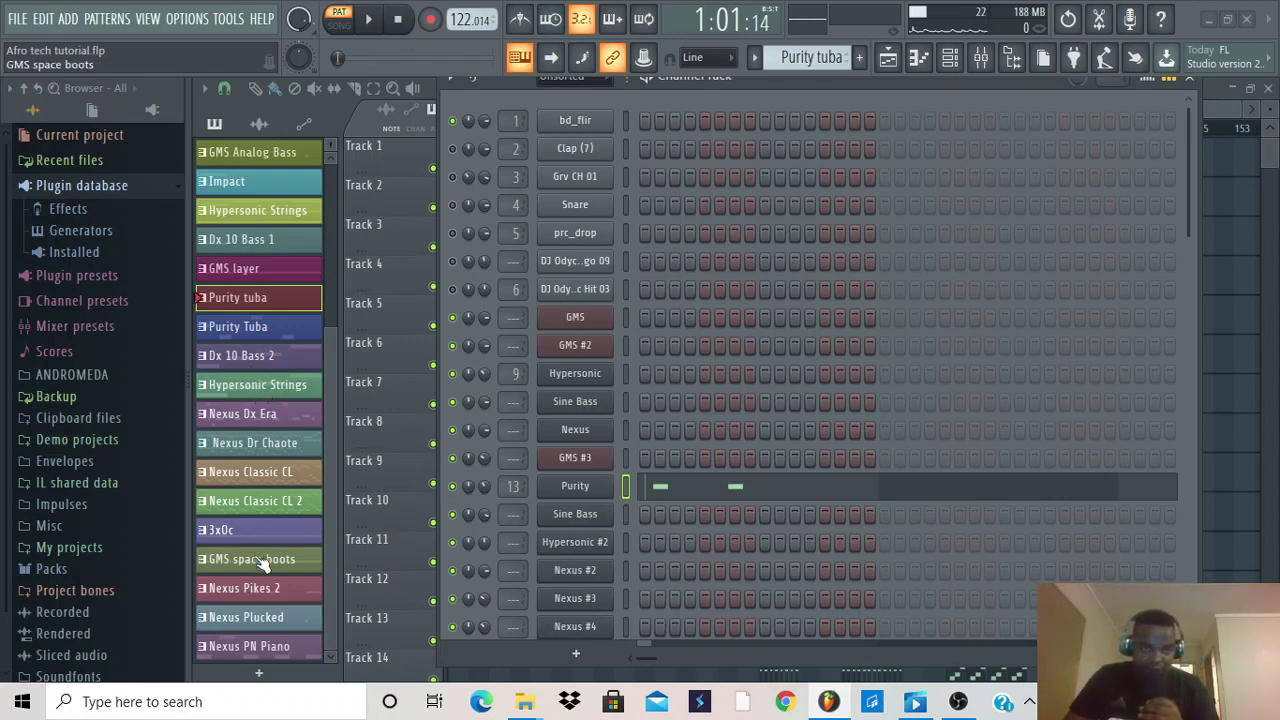
left_click(263, 594)
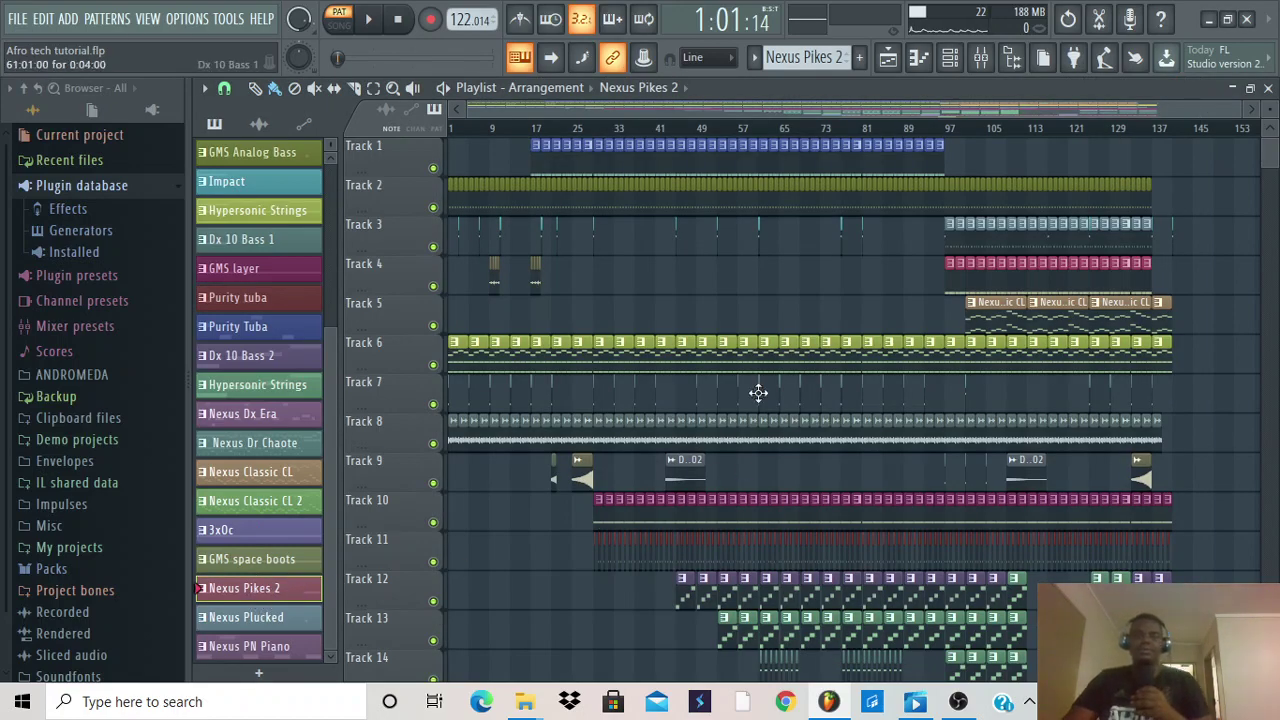
left_click(950, 60)
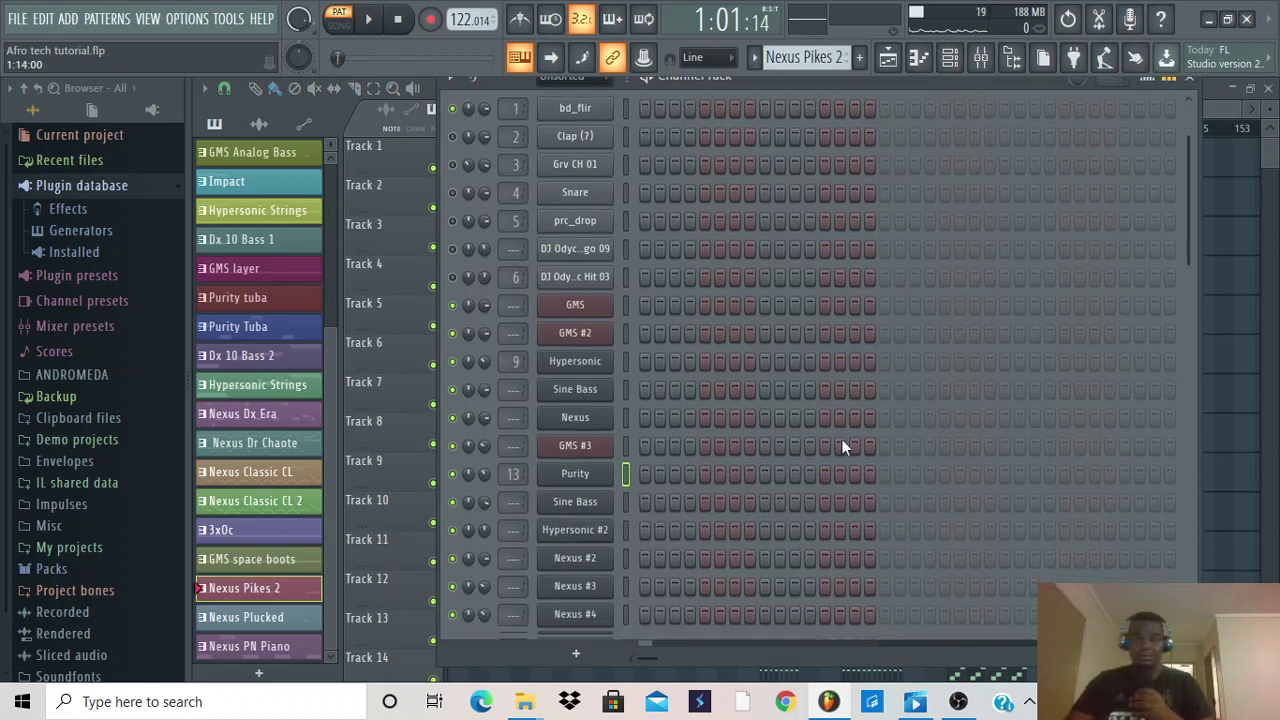
scroll(810, 450, "down", 5)
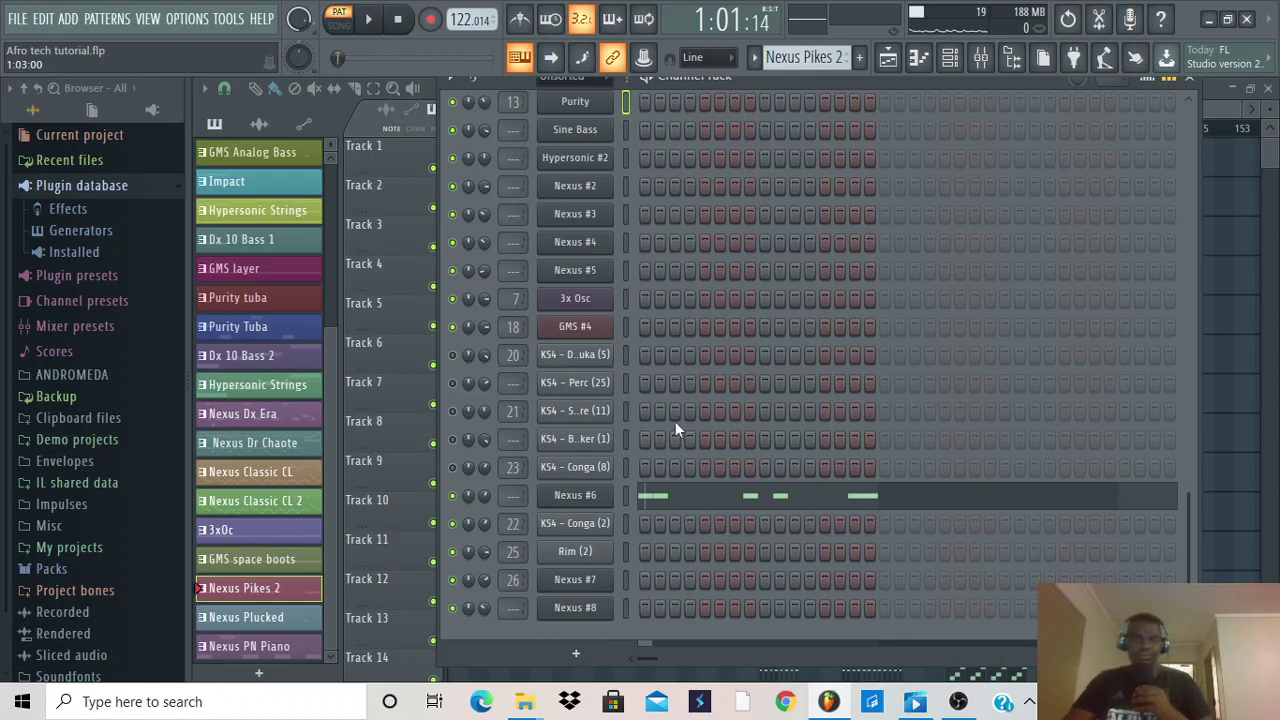
left_click(370, 22)
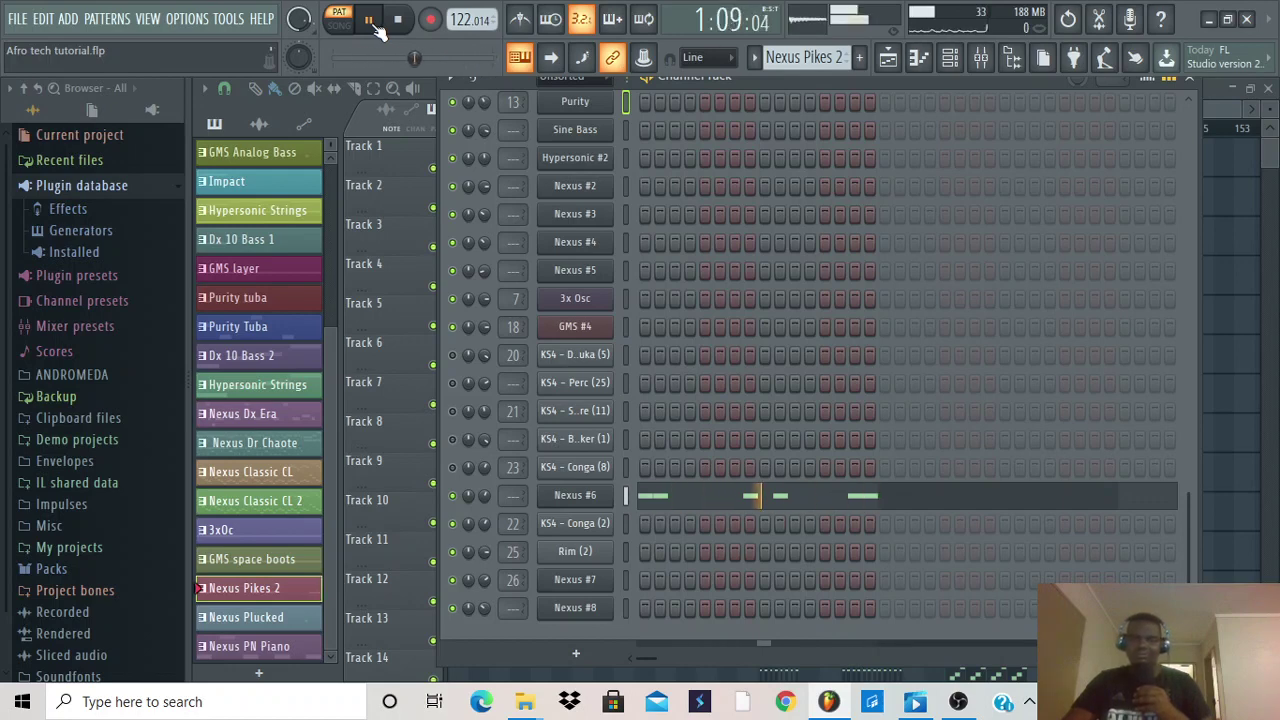
left_click(371, 20)
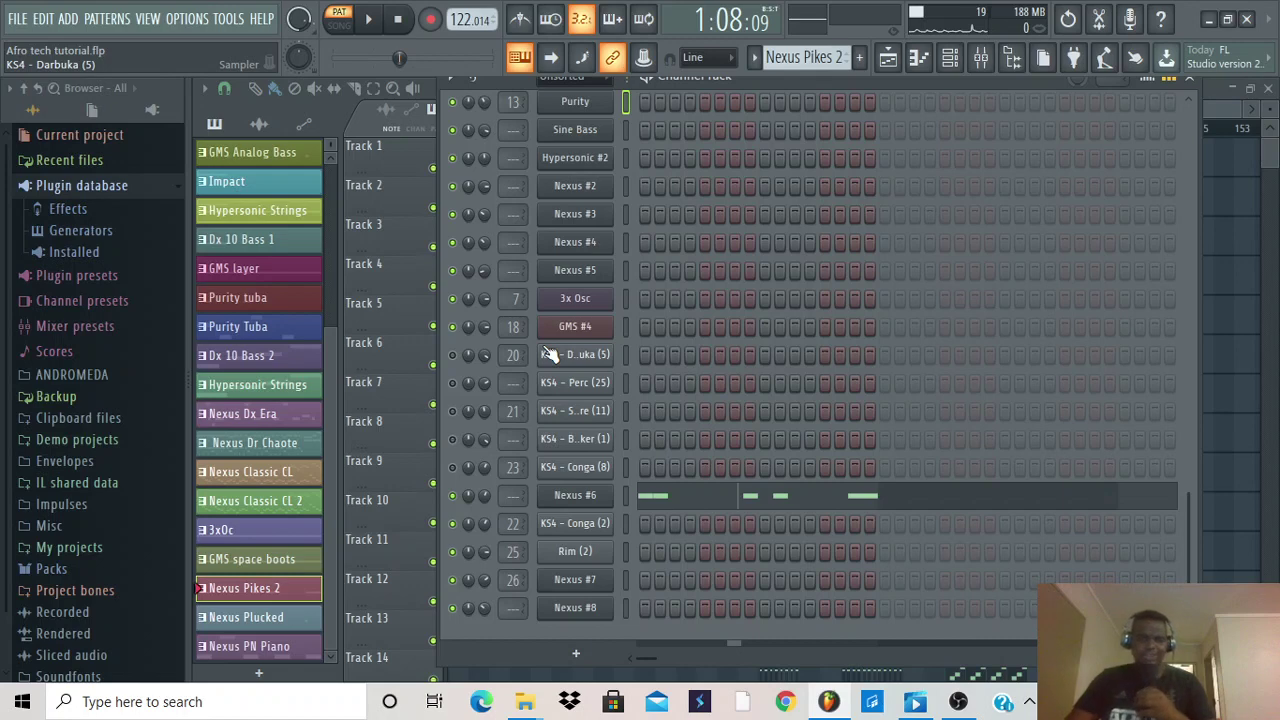
Step: Select the Nexus Plucked pattern, show its steps in the channel rack, and start playing it alone
left_click(268, 621)
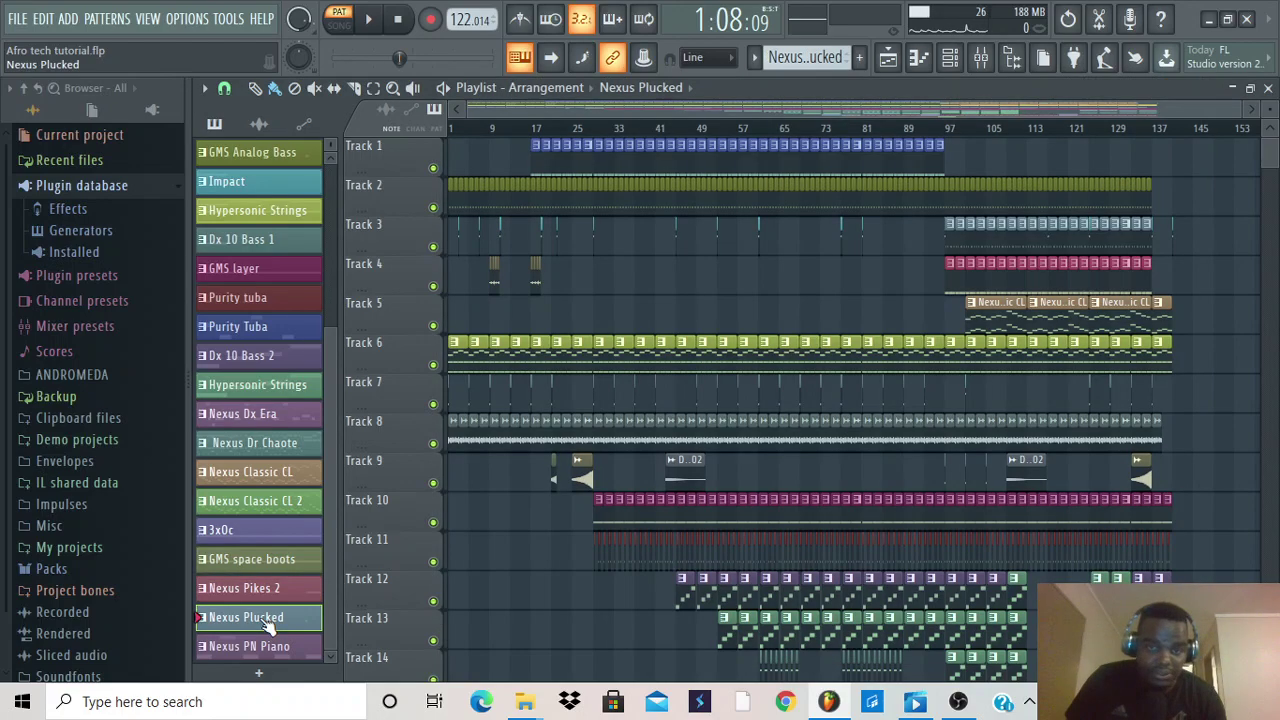
left_click(950, 57)
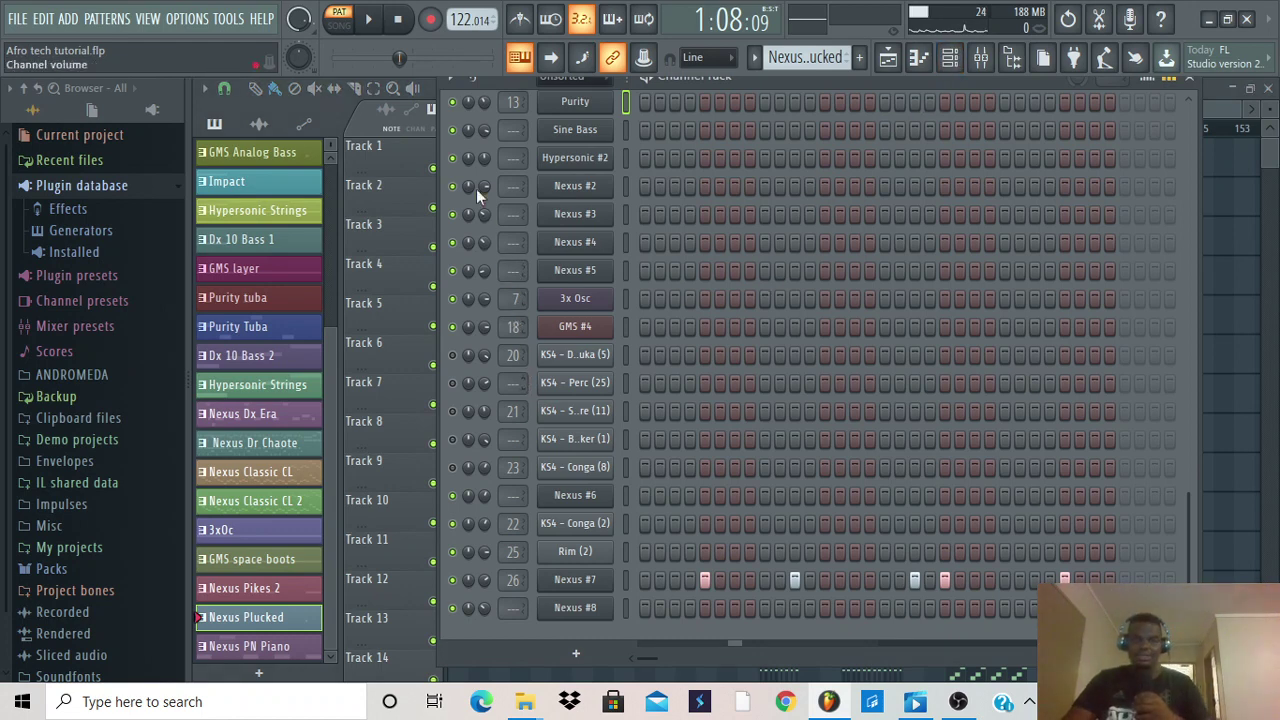
left_click(372, 22)
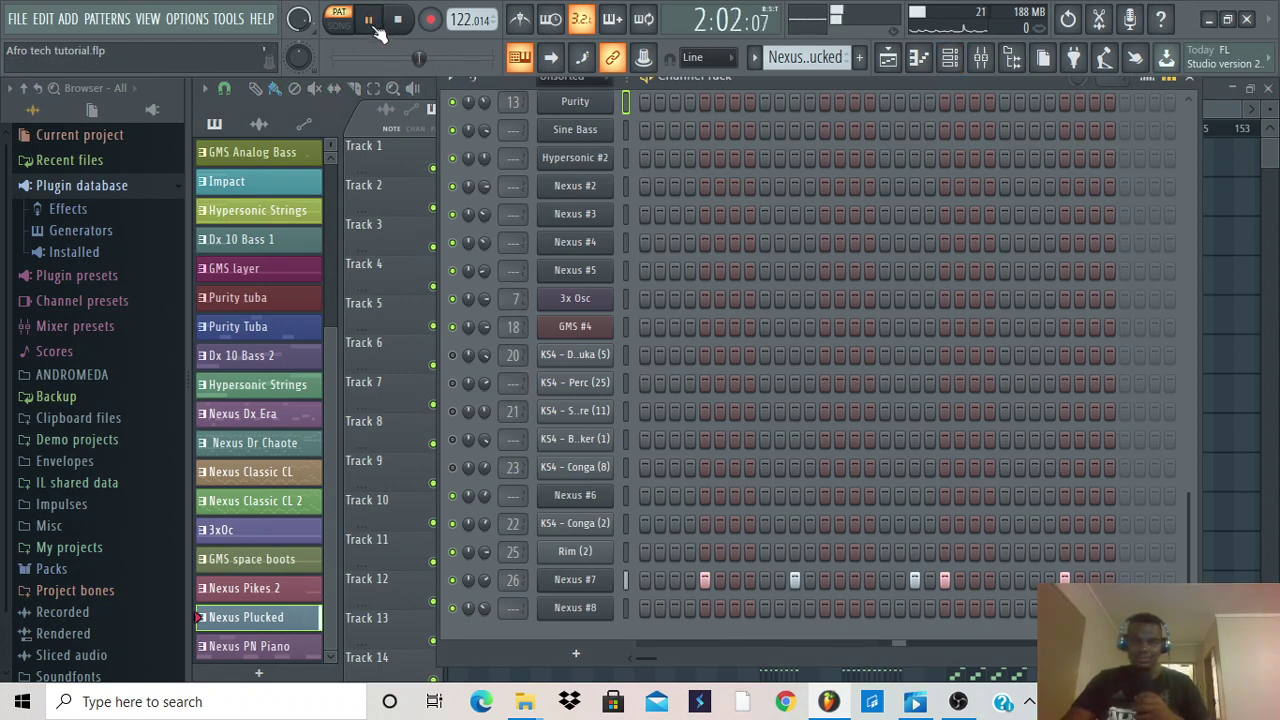
Step: Inspect the Nexus #7 notes in the piano roll while playing the pattern, pausing playback and closing the piano roll
right_click(568, 578)
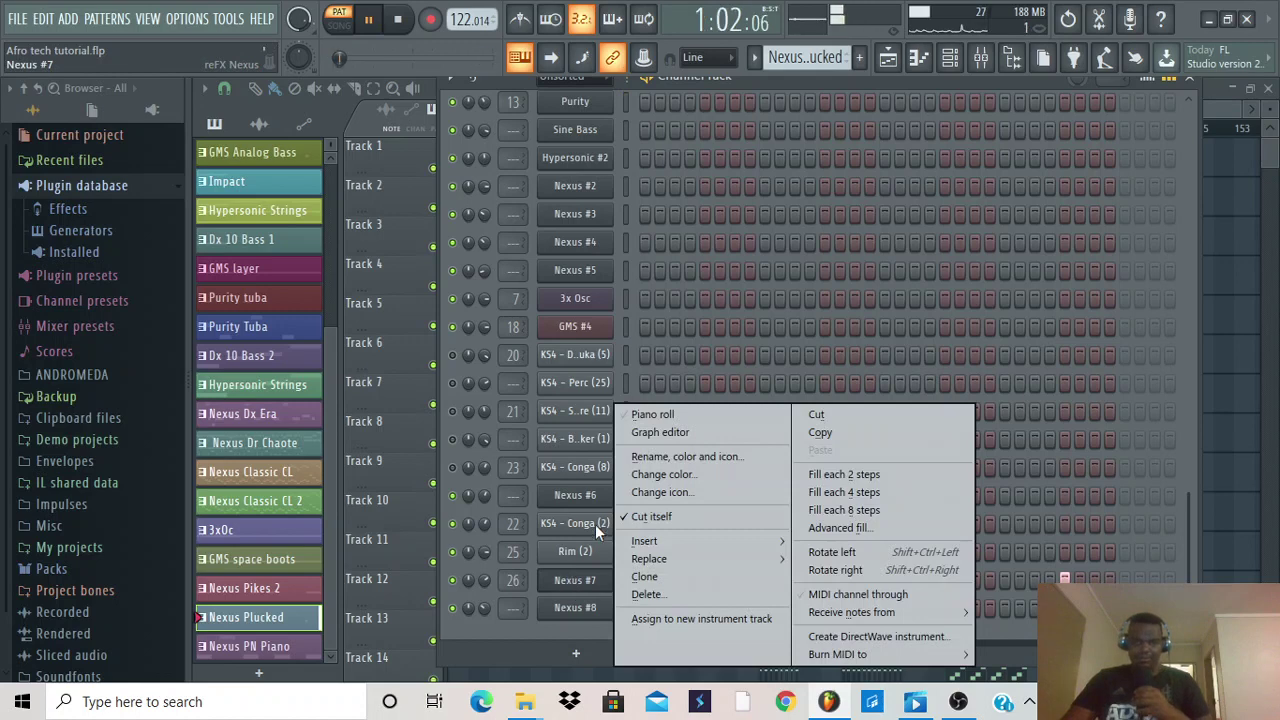
left_click(666, 417)
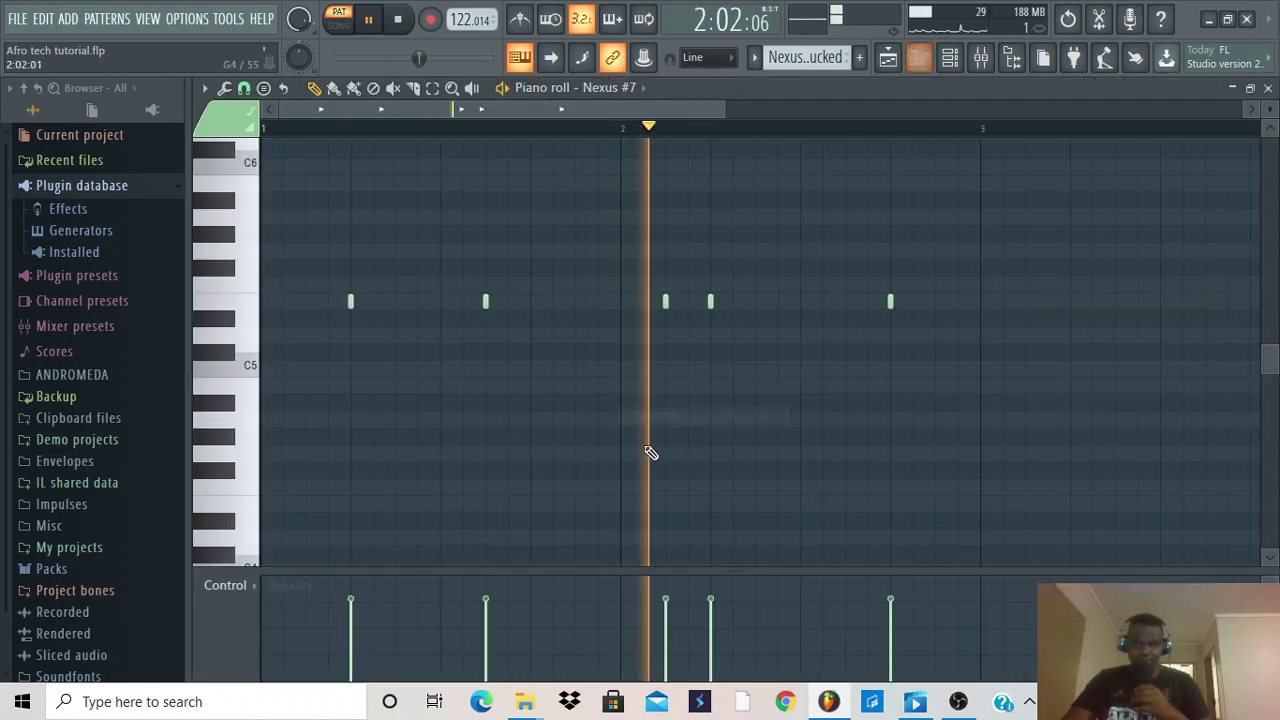
left_click(370, 20)
left_click(372, 20)
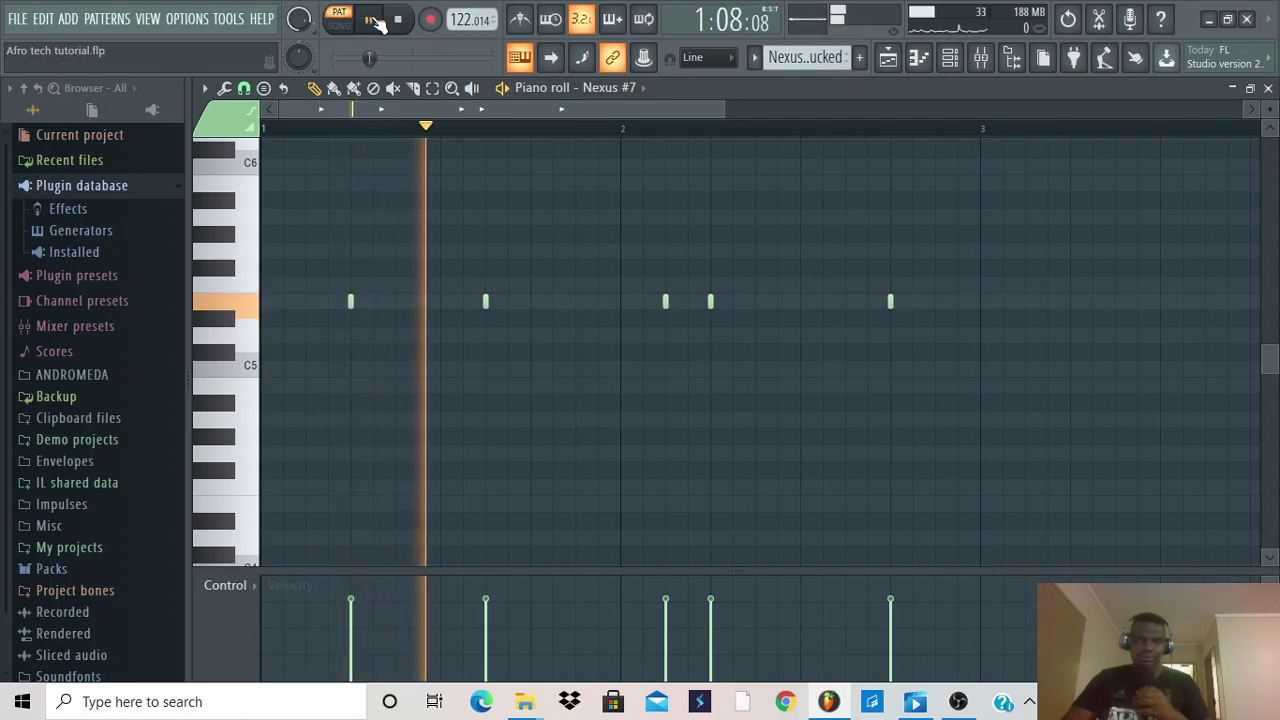
left_click(372, 20)
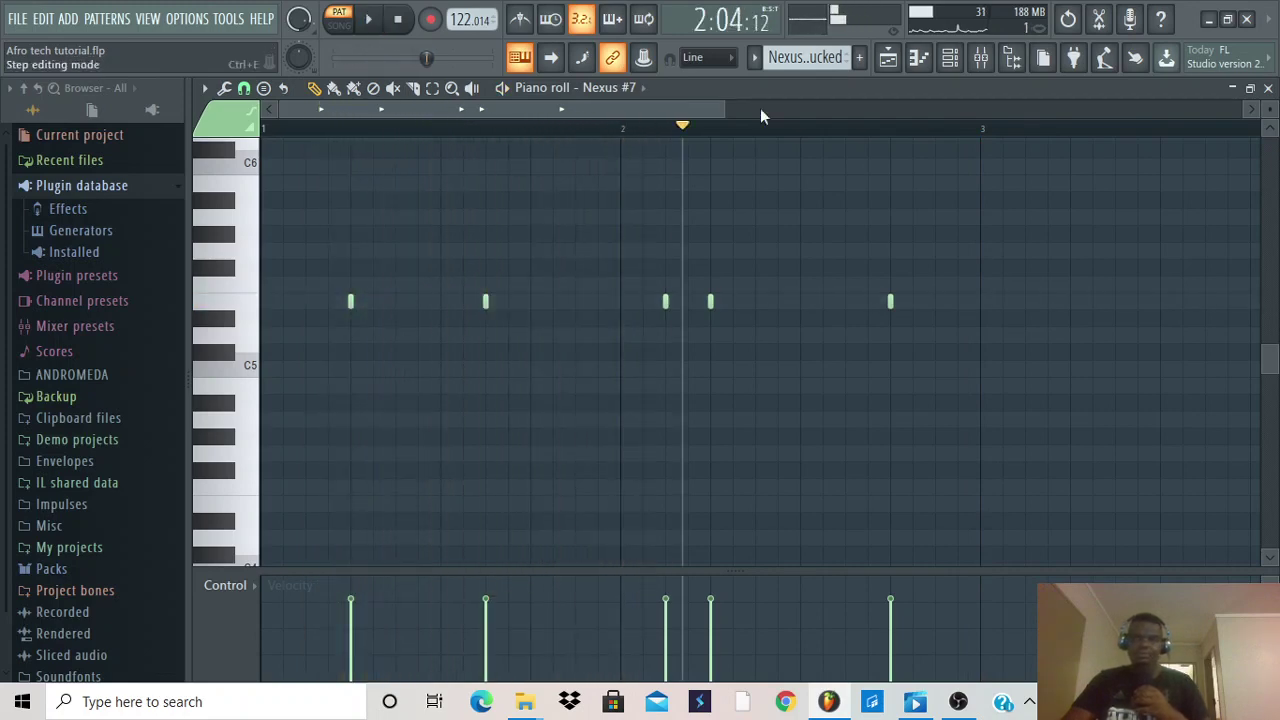
left_click(1267, 89)
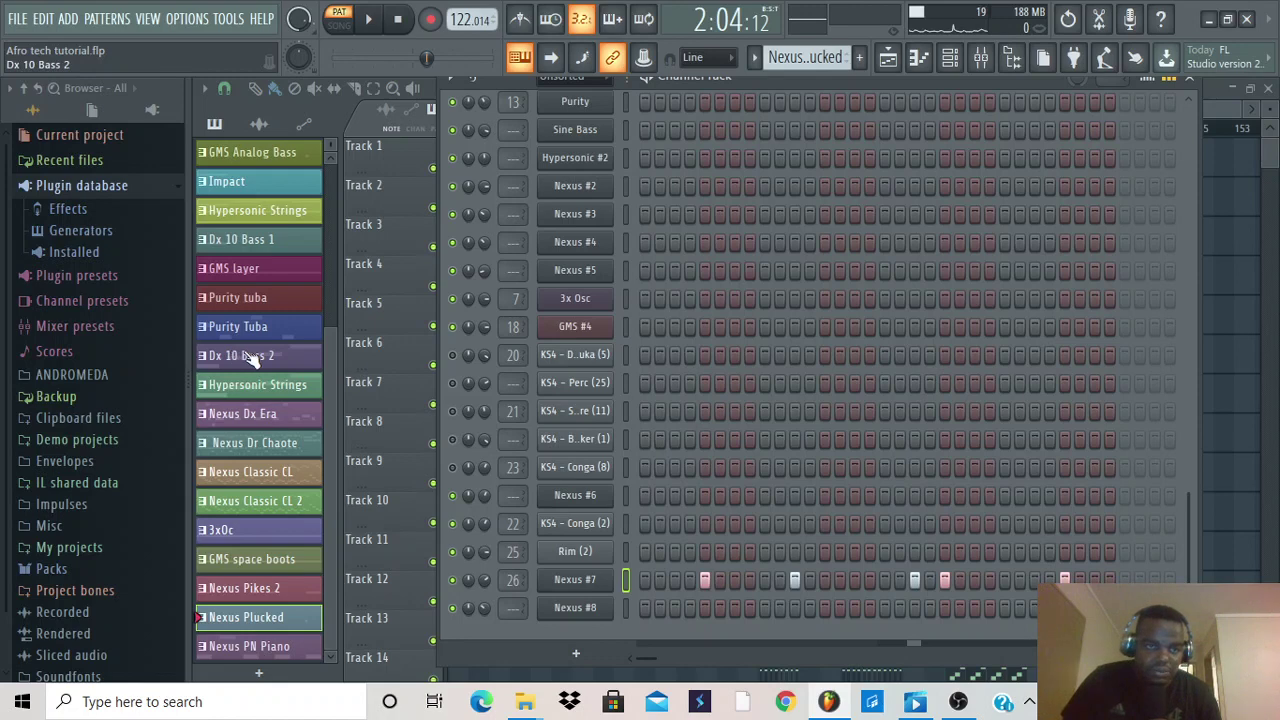
Step: Select the Beat pattern and examine the steps of all its drum and percussion channels in the channel rack
scroll(250, 359, "up", 2)
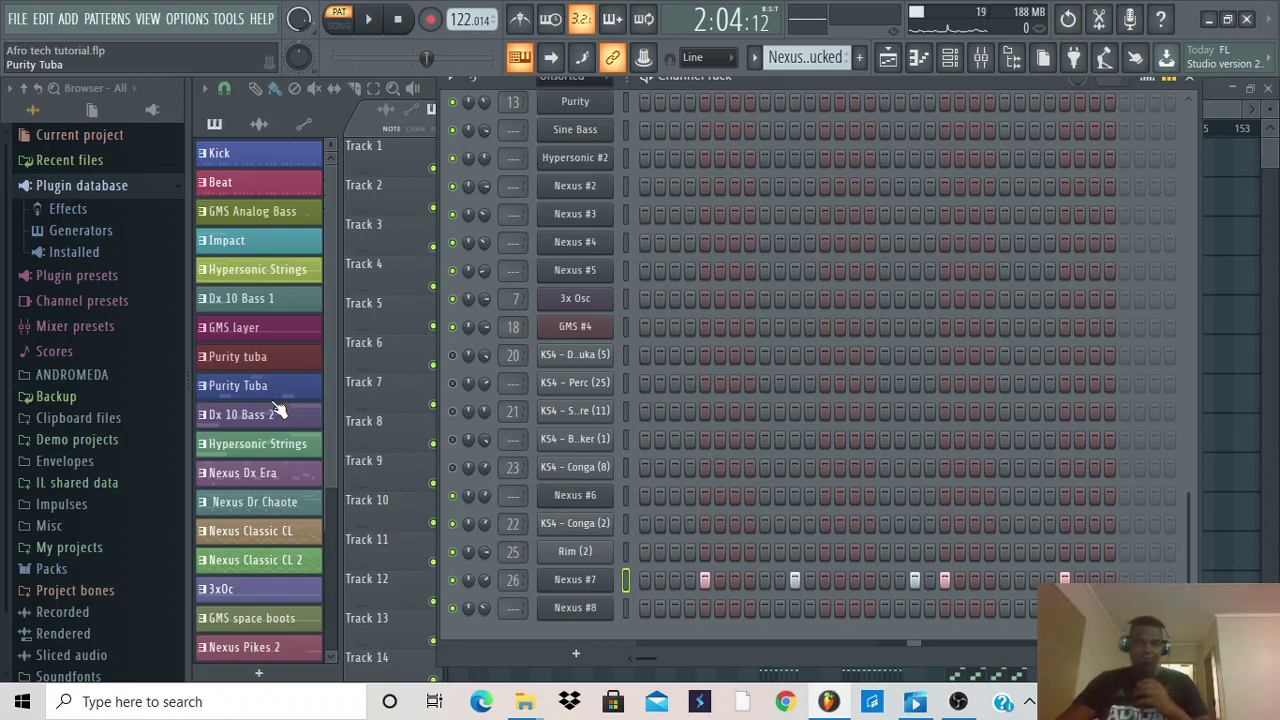
left_click(250, 190)
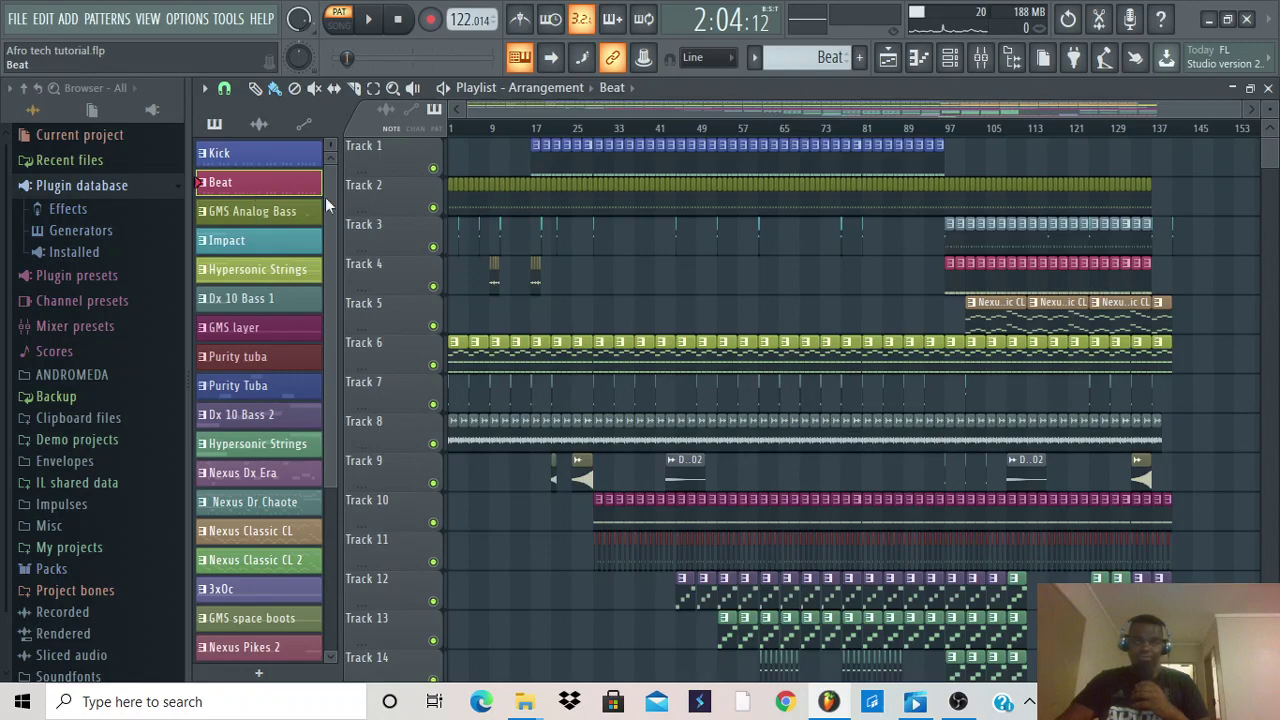
left_click(950, 58)
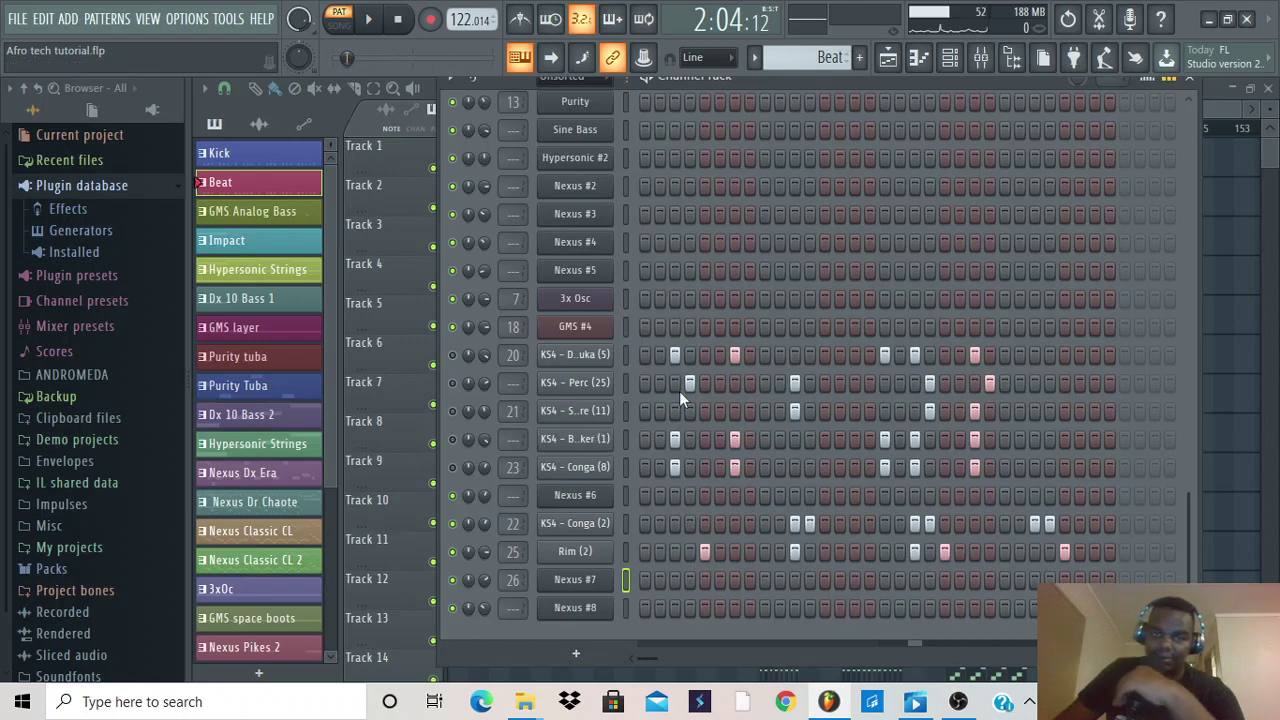
scroll(842, 398, "up", 8)
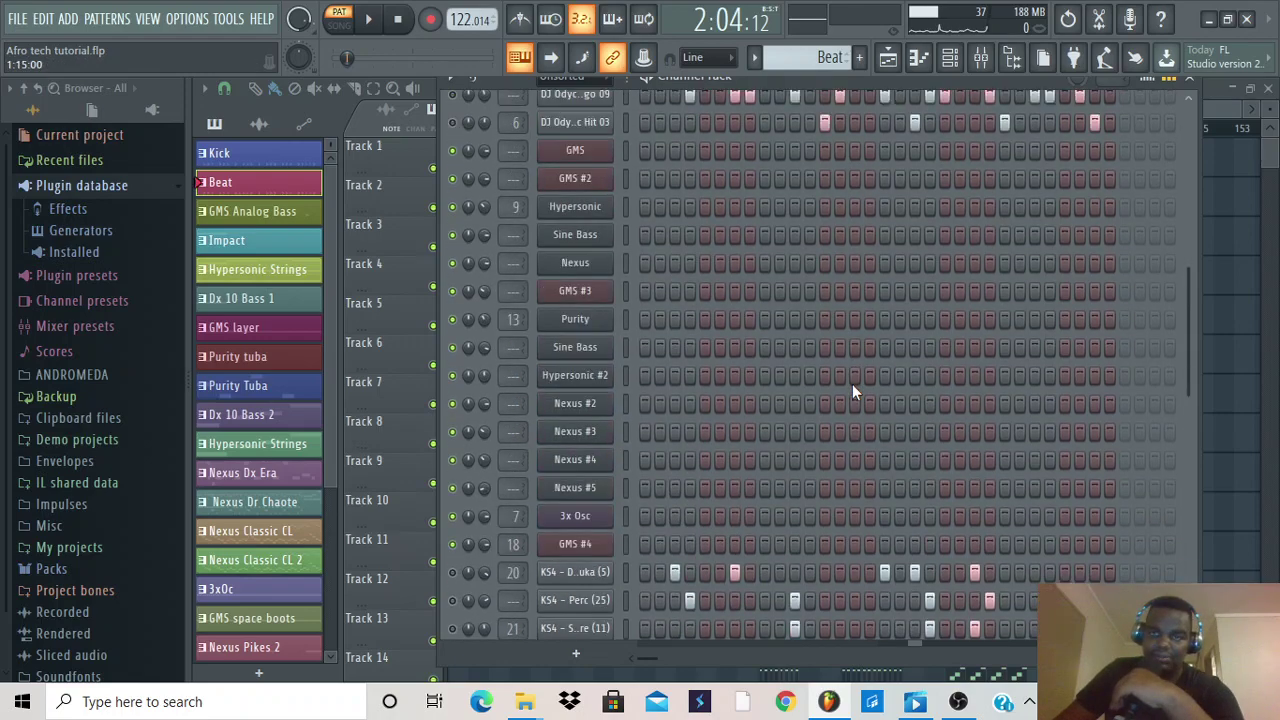
scroll(853, 390, "up", 3)
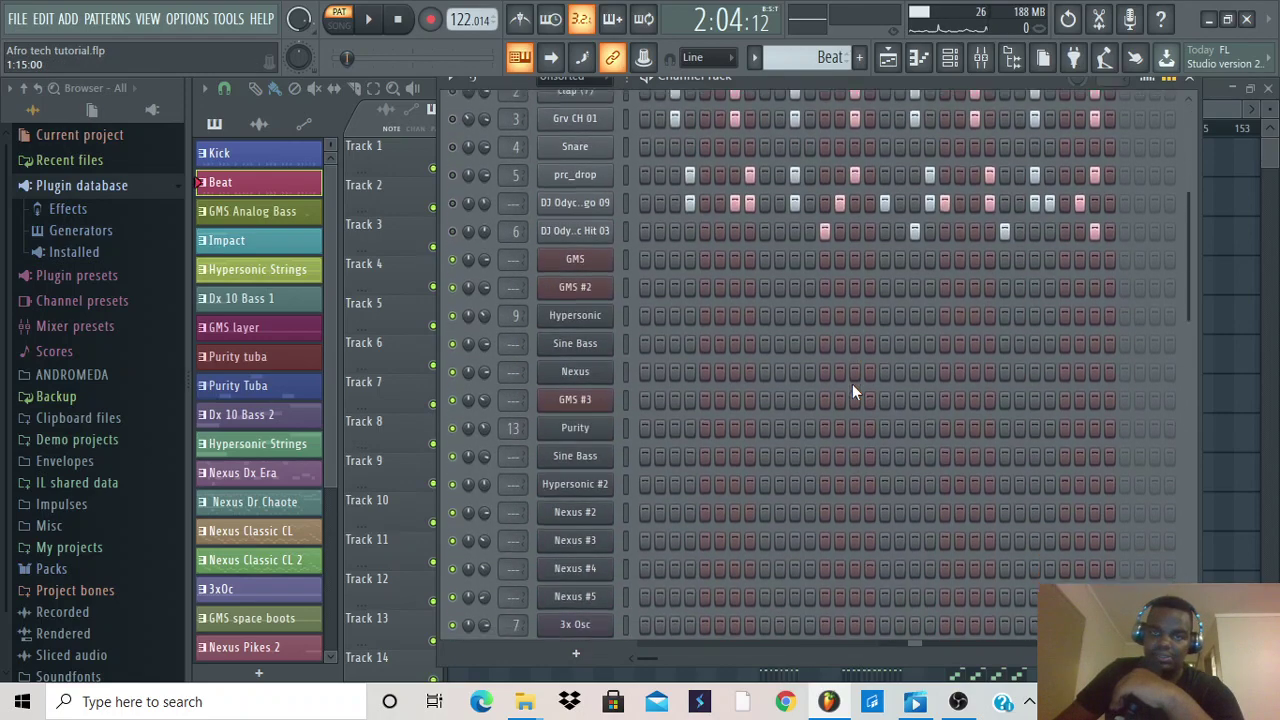
scroll(852, 384, "down", 11)
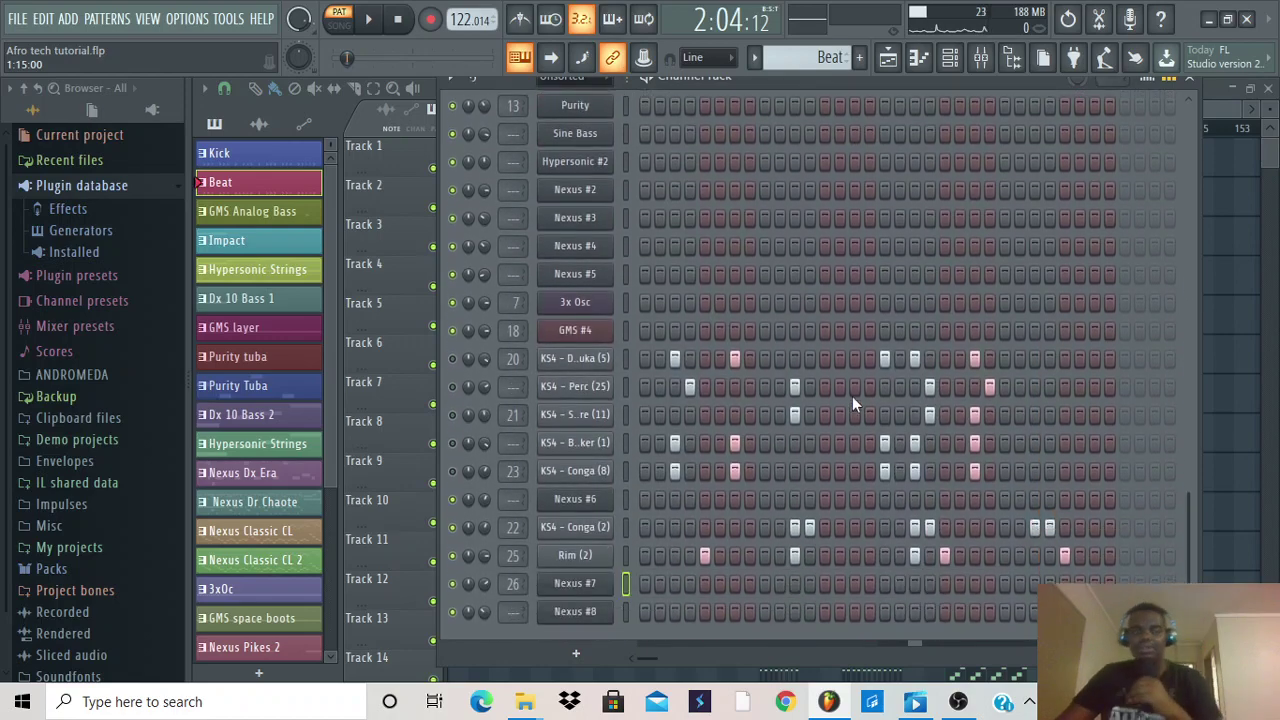
scroll(820, 430, "up", 12)
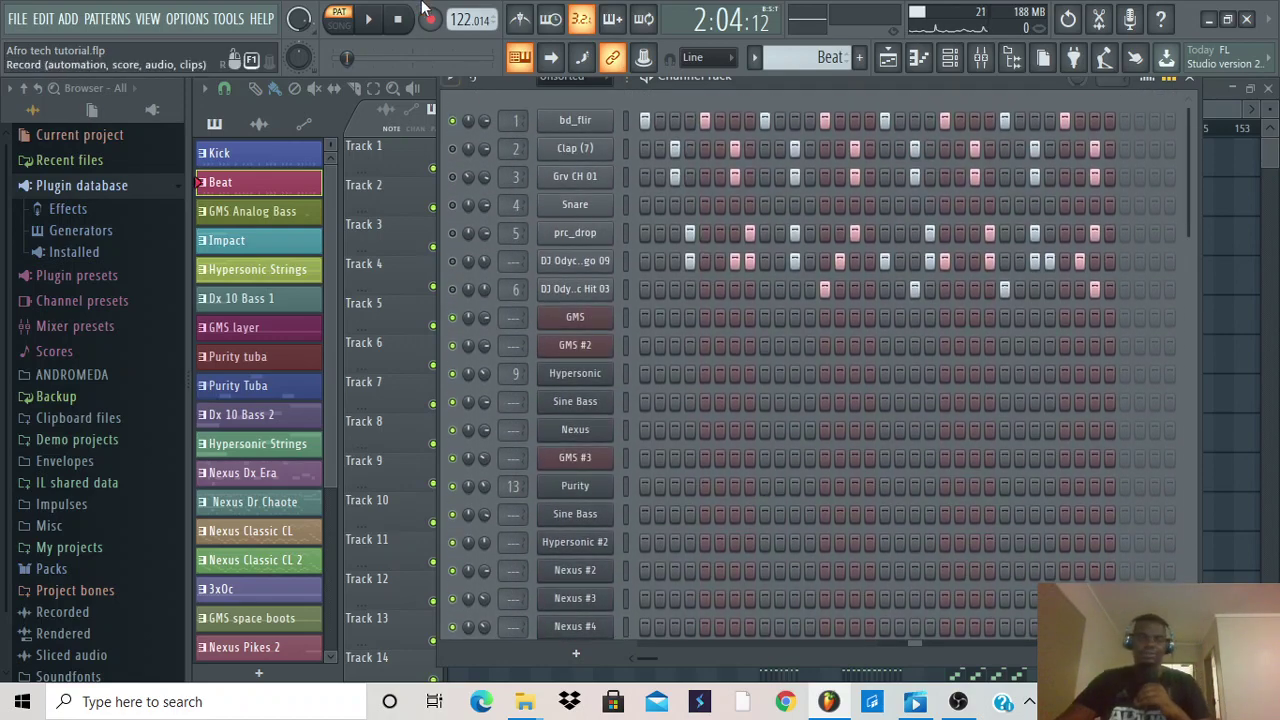
Step: Play the Beat pattern alone and stop playback so the song position returns to the start
left_click(372, 21)
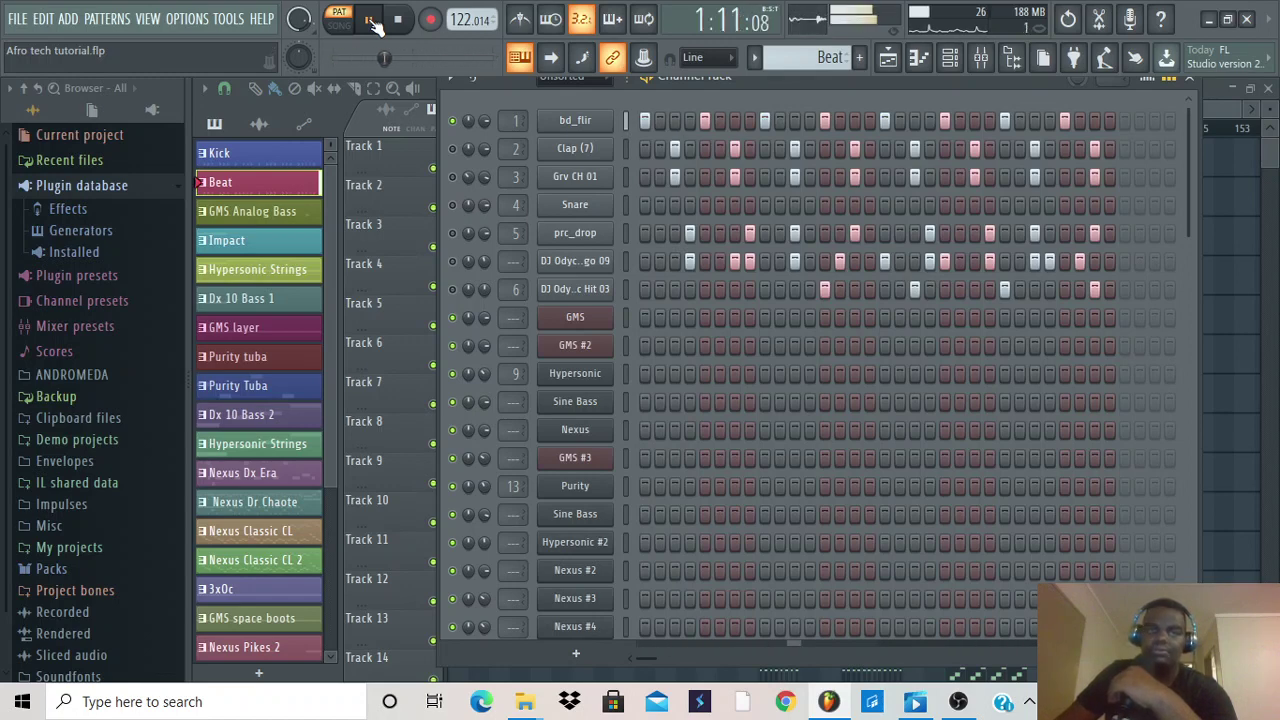
left_click(370, 20)
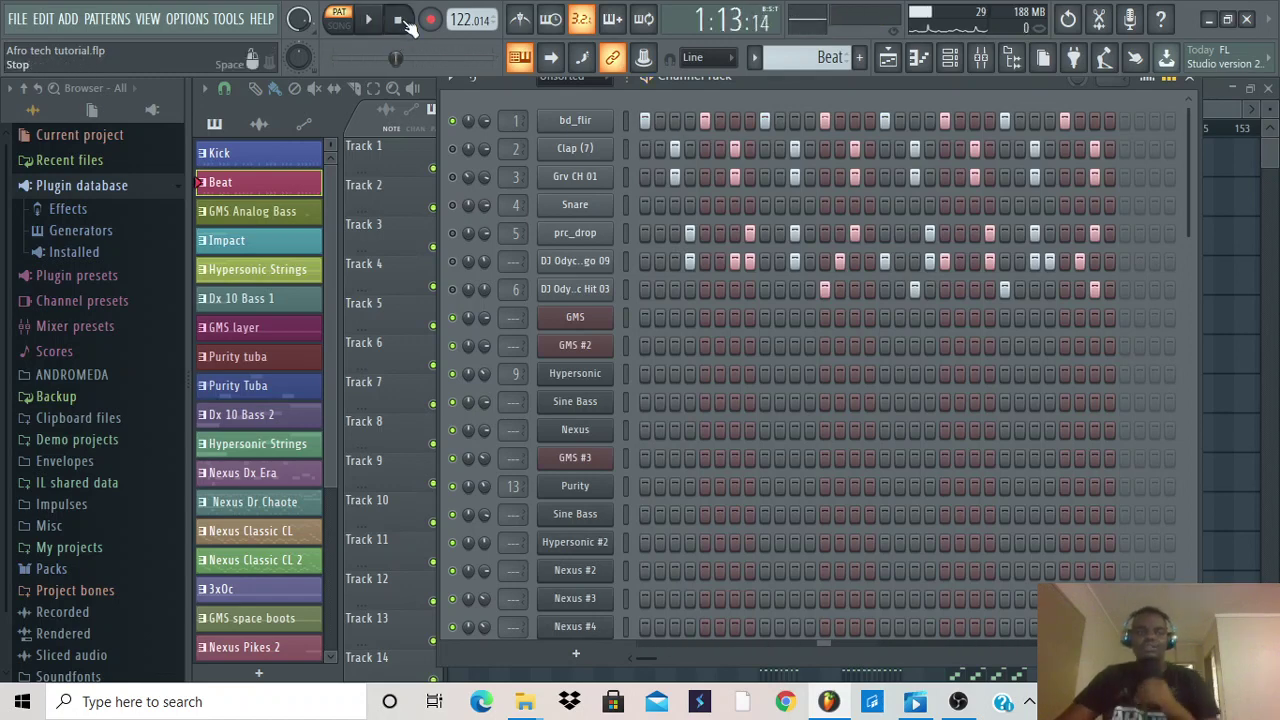
left_click(397, 19)
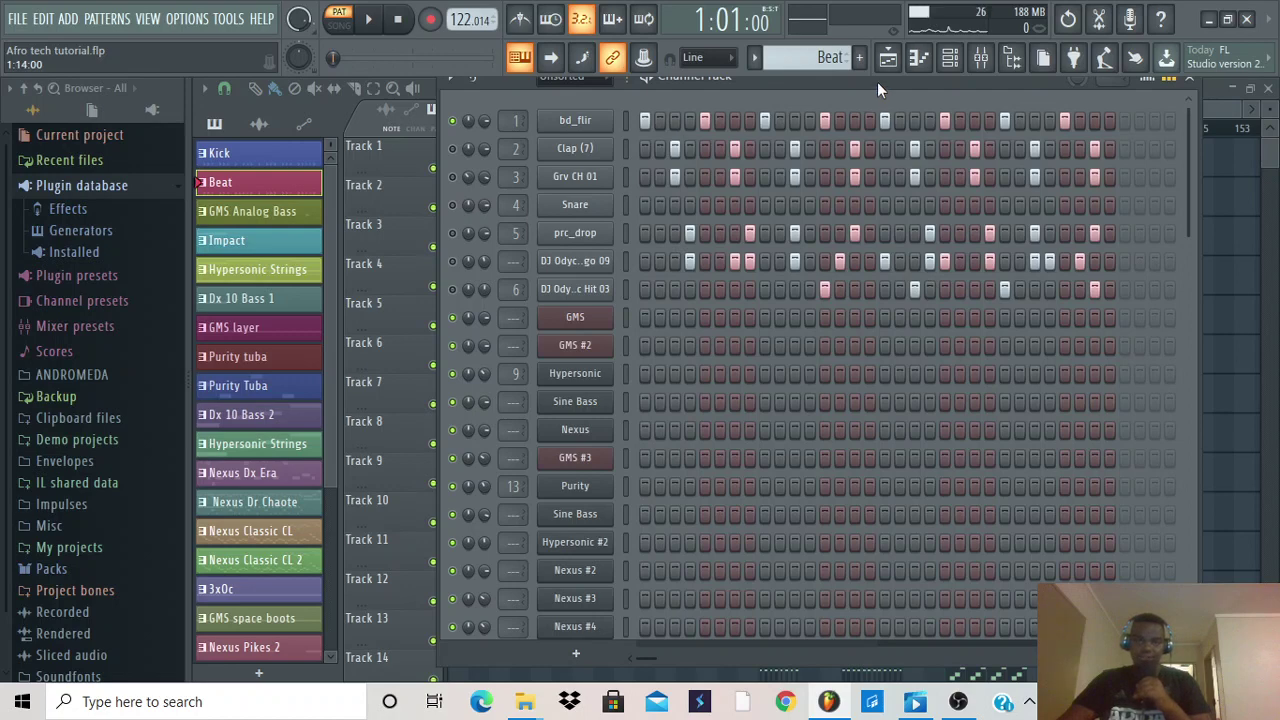
Step: Move the channel rack lower over the playlist, review the Beat pattern's percussion channels, and close the rack
left_click_drag(877, 80, 837, 165)
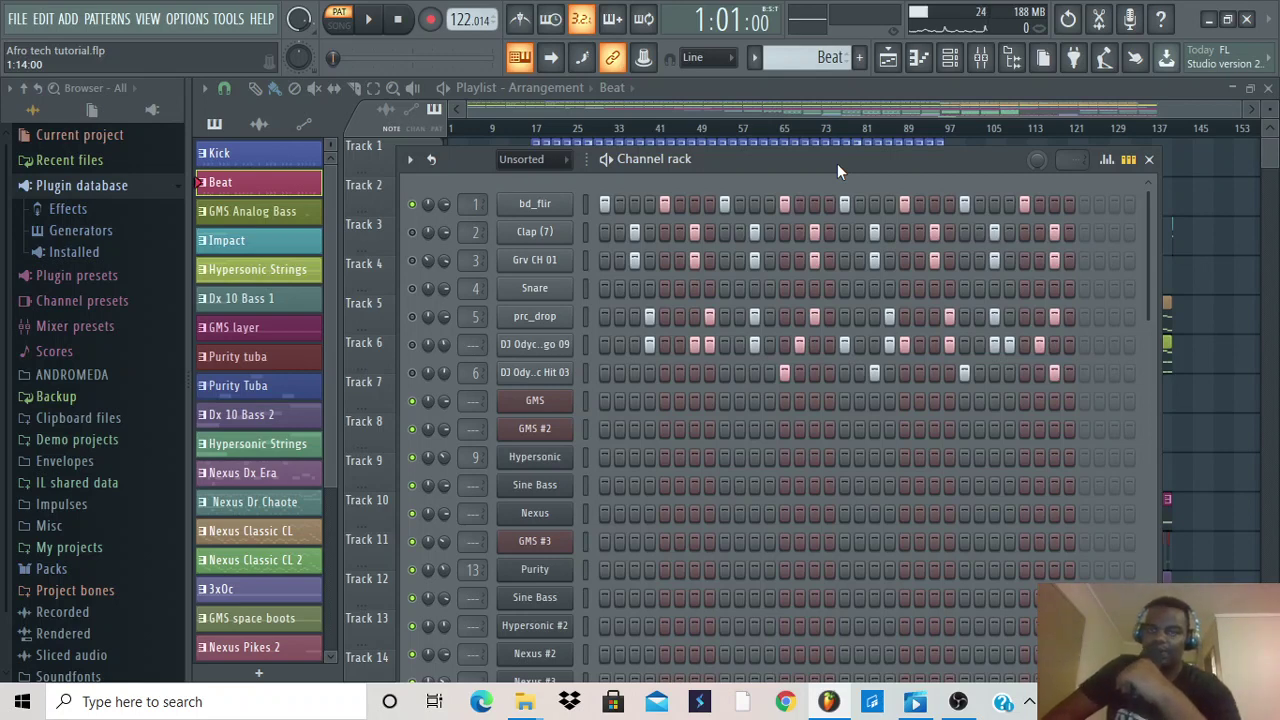
scroll(560, 388, "down", 12)
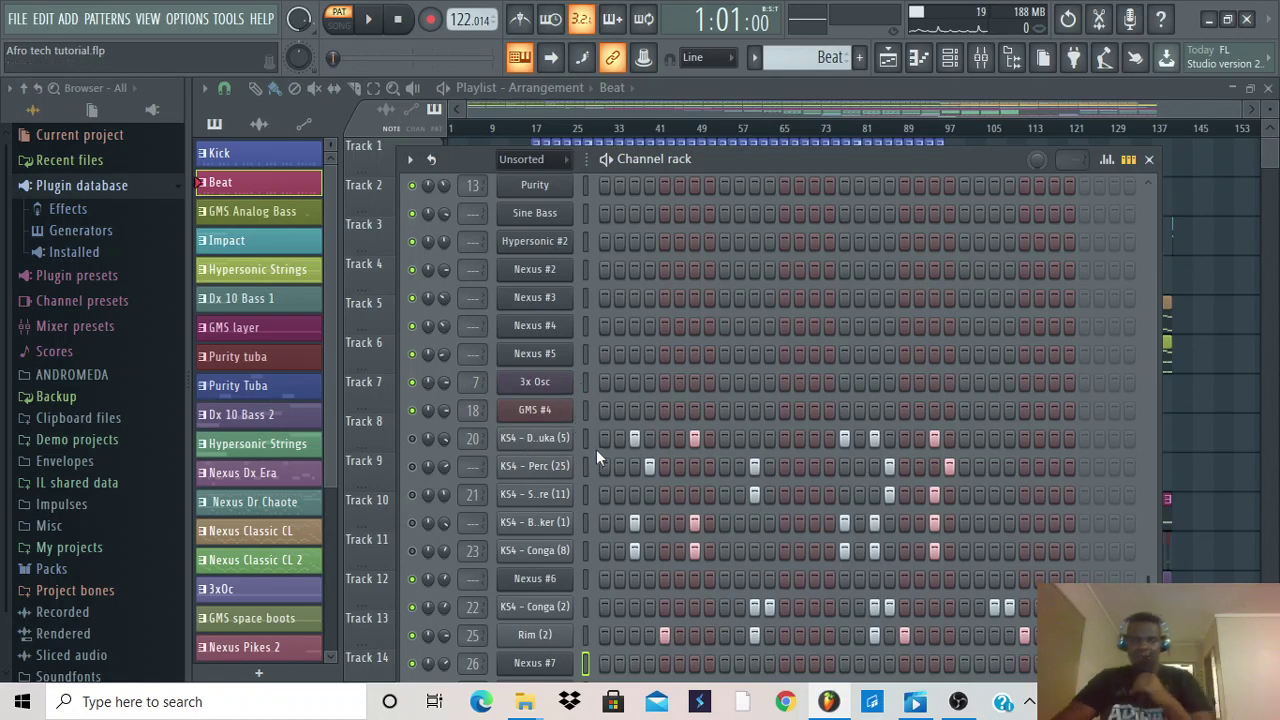
scroll(658, 566, "up", 1)
scroll(658, 566, "up", 4)
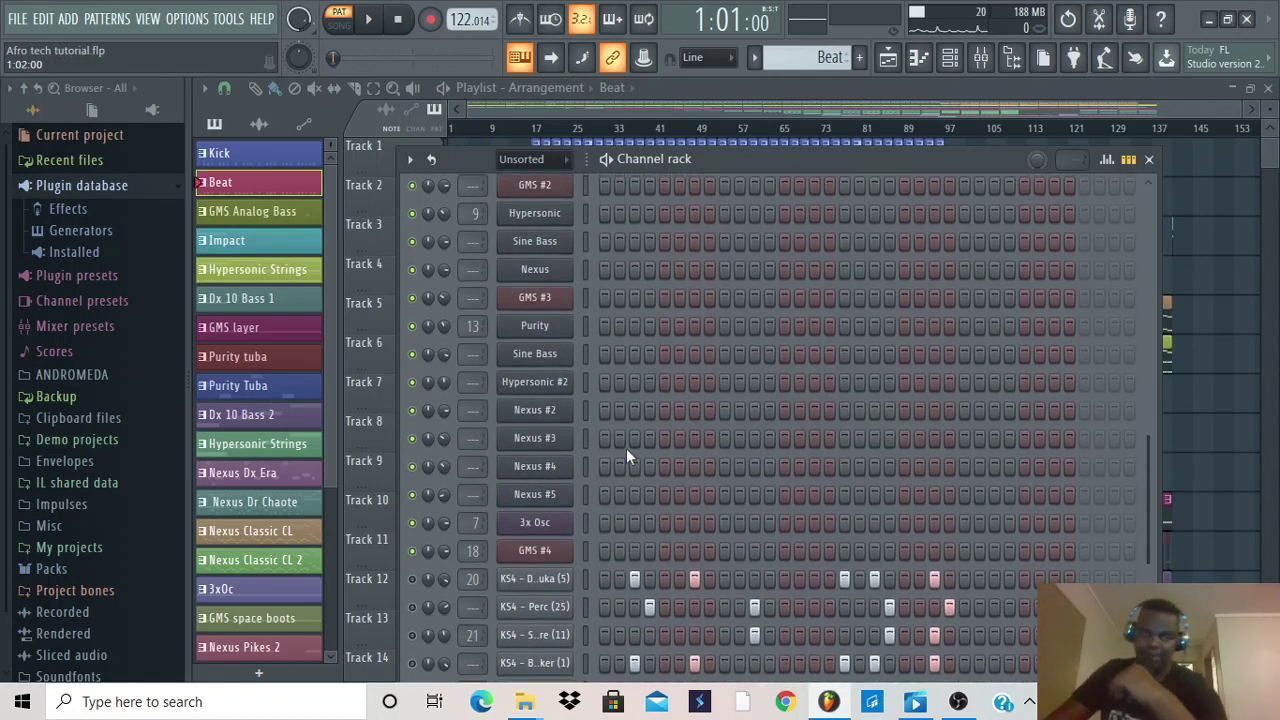
left_click(1150, 161)
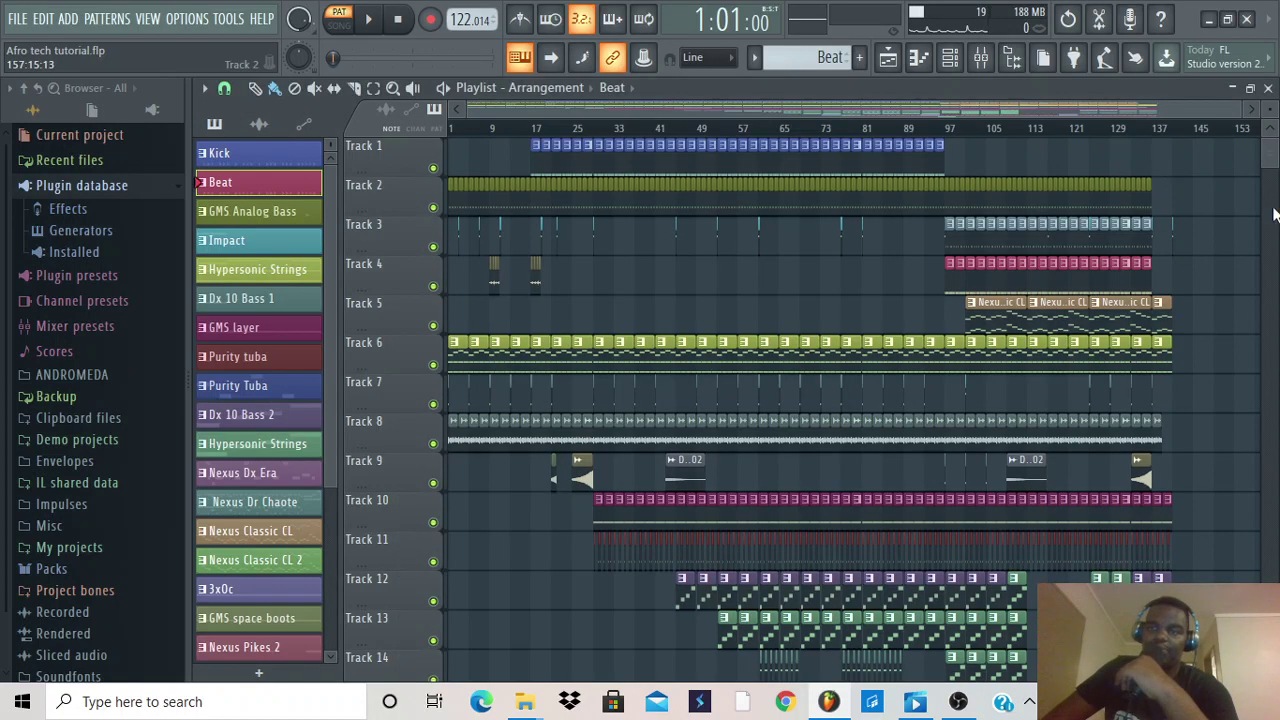
Step: Examine the full playlist arrangement down to Track 20 and the list of patterns used in it
scroll(946, 140, "down", 5)
scroll(946, 337, "up", 5)
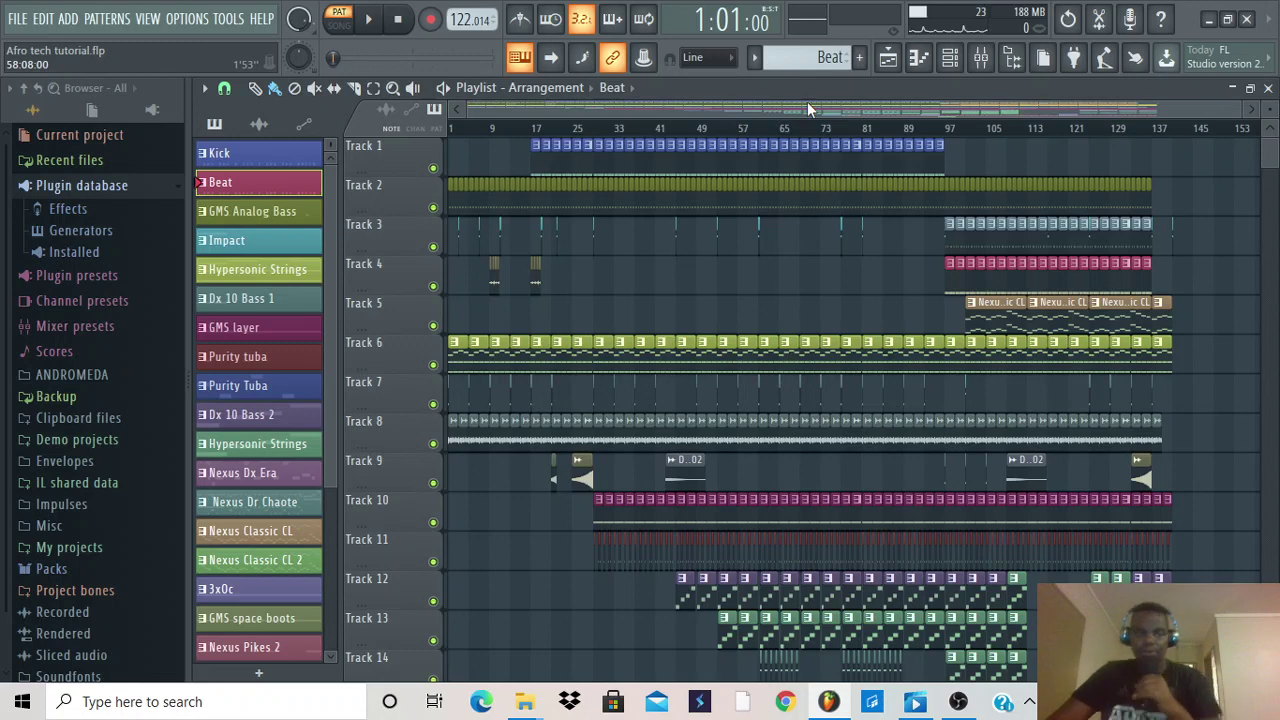
left_click_drag(326, 478, 333, 655)
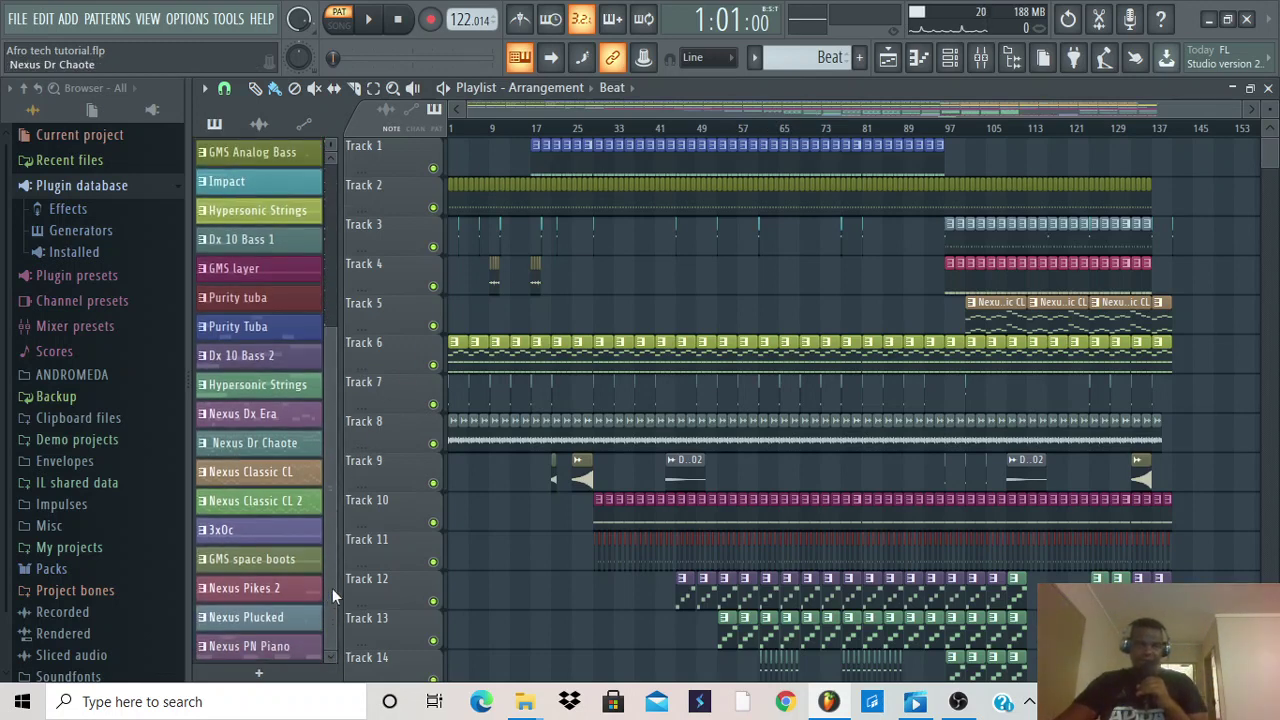
scroll(786, 475, "down", 4)
scroll(786, 475, "down", 4)
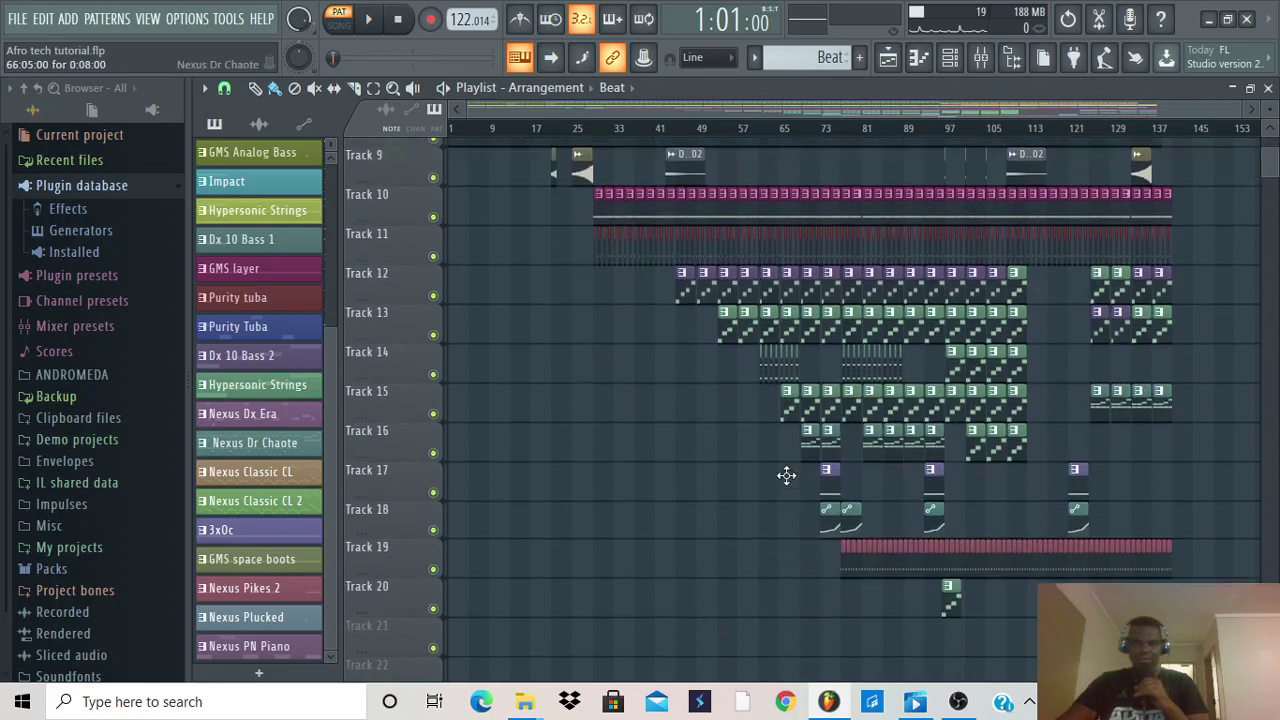
scroll(786, 475, "up", 6)
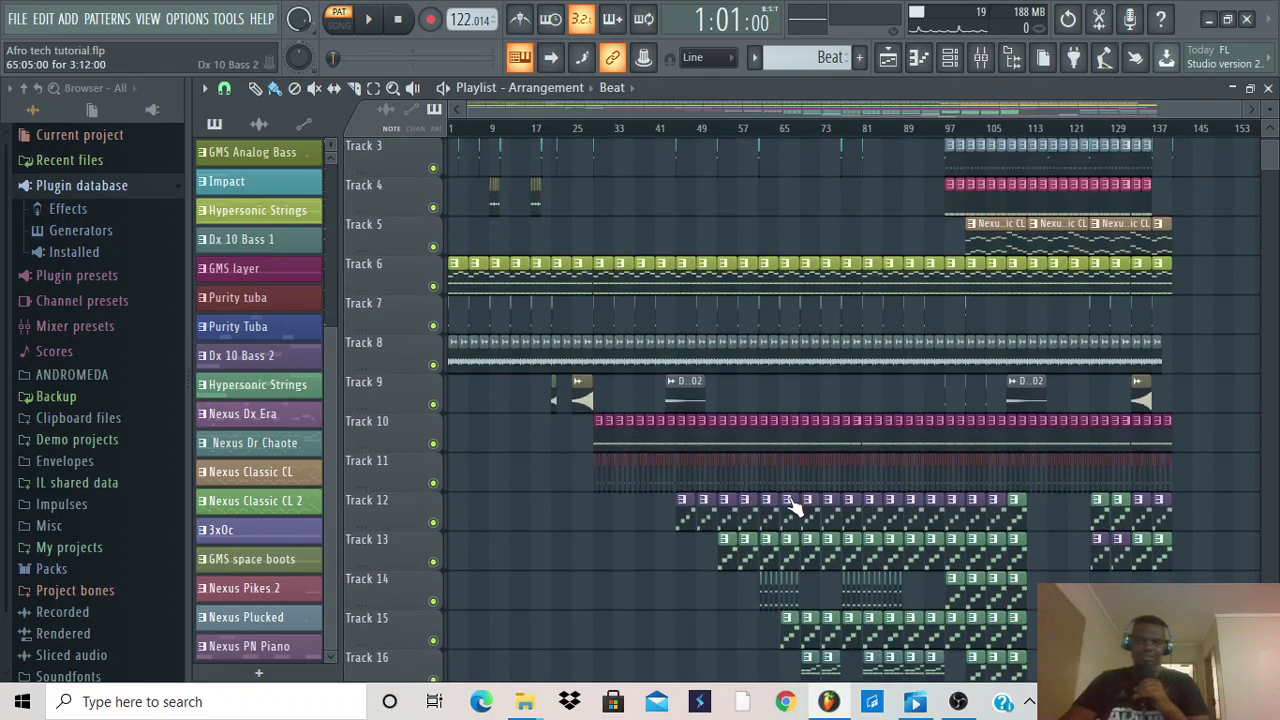
scroll(793, 507, "up", 2)
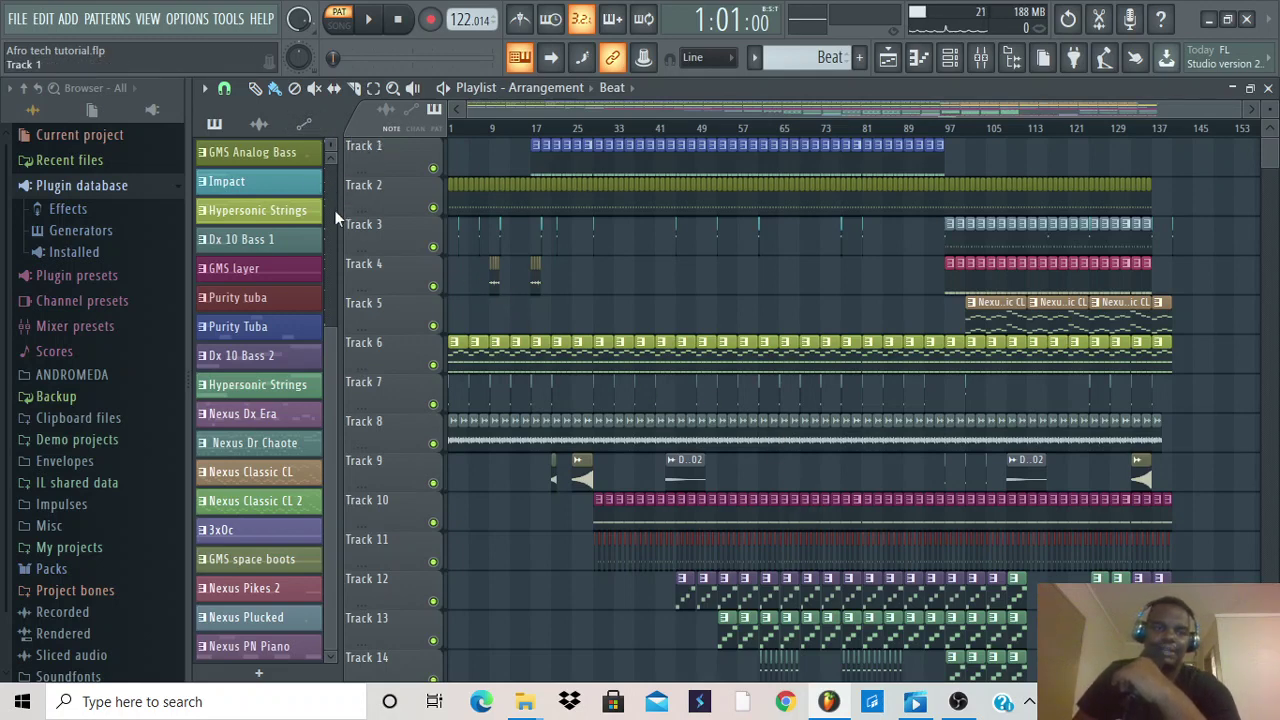
scroll(329, 371, "up", 2)
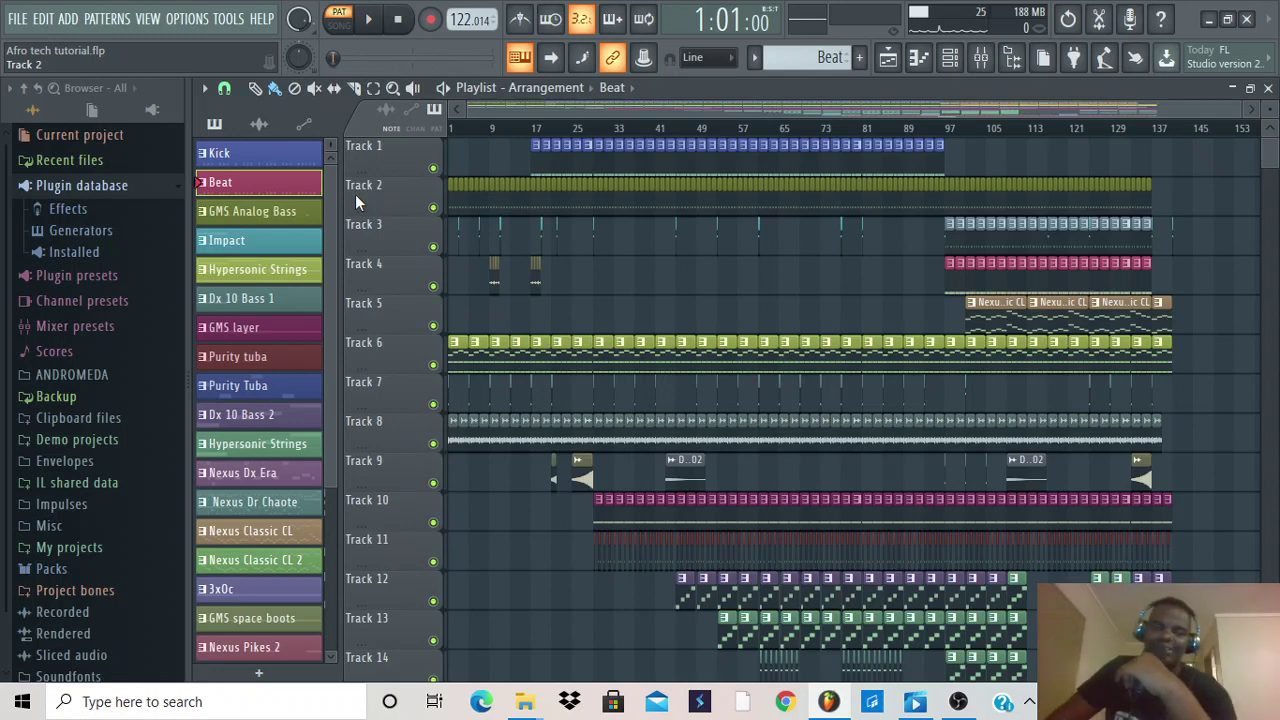
Step: Point out the first patterns in the pattern list and make Kick the selected pattern
left_click(288, 160)
left_click(286, 190)
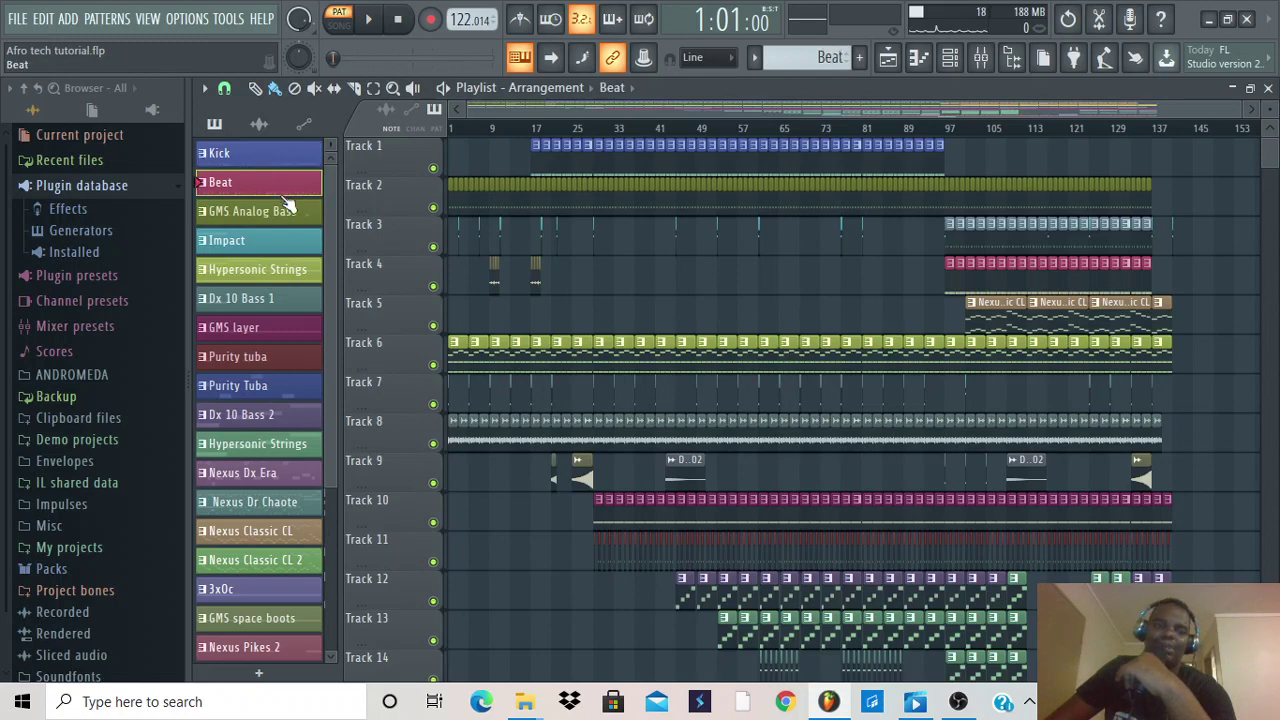
left_click(285, 214)
left_click(286, 184)
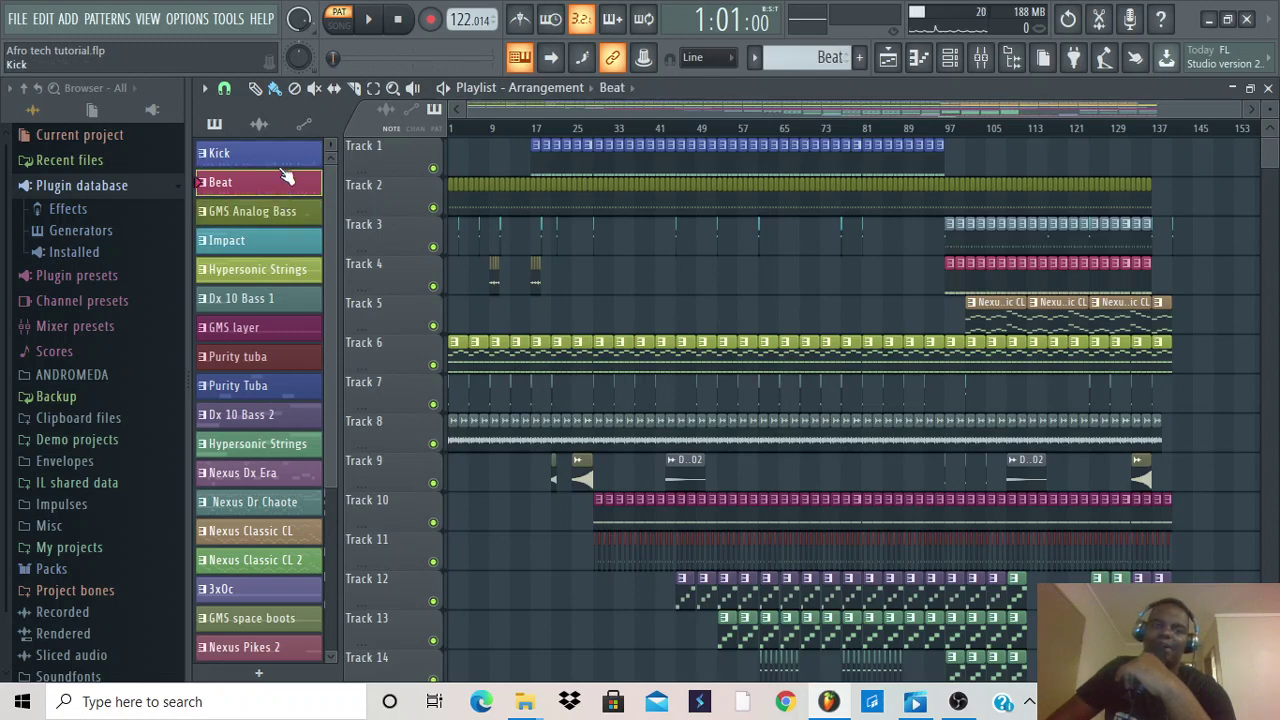
left_click(285, 165)
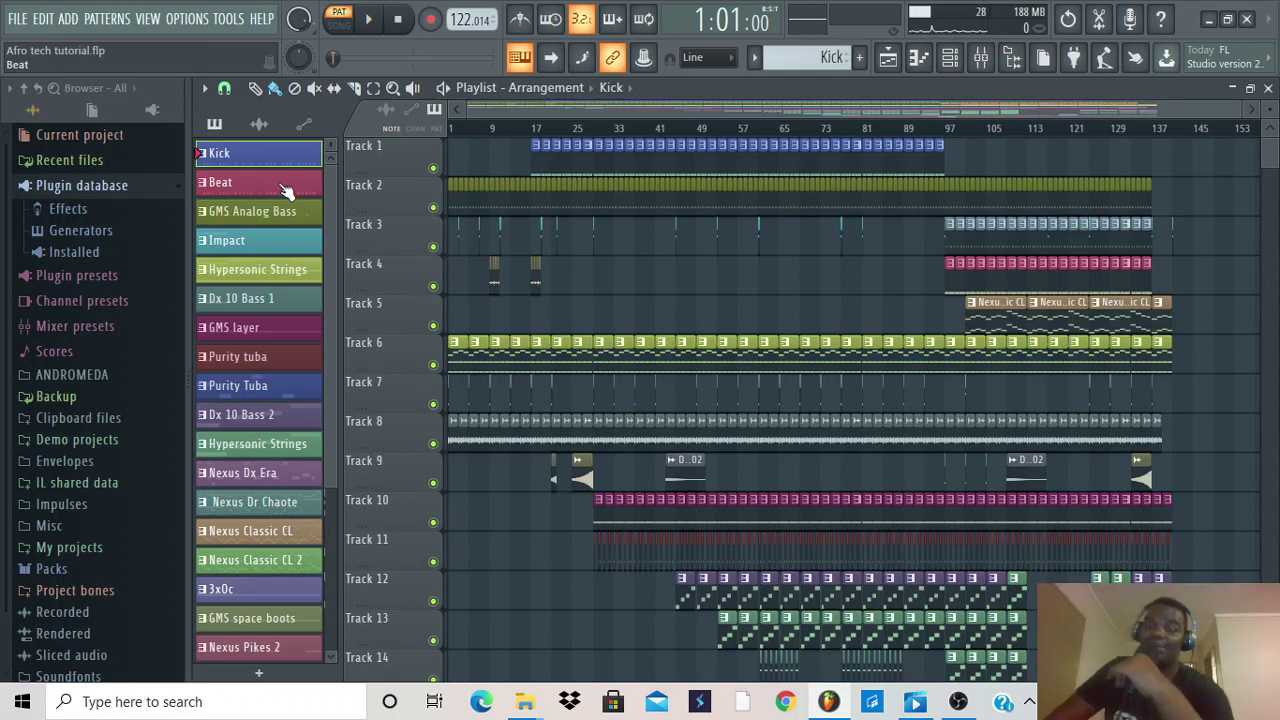
Step: Look over the arrangement's tracks once more and switch to OBS to reach the recording controls
scroll(675, 248, "down", 4)
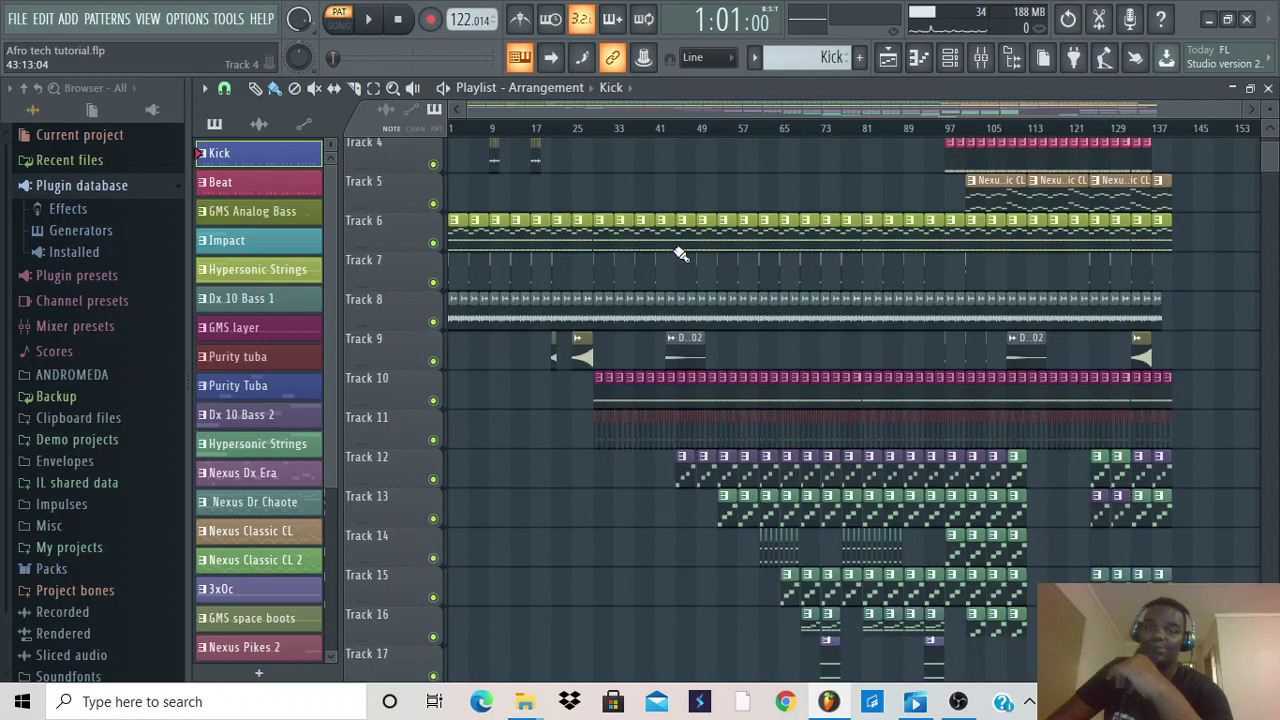
scroll(678, 249, "down", 4)
scroll(660, 250, "up", 7)
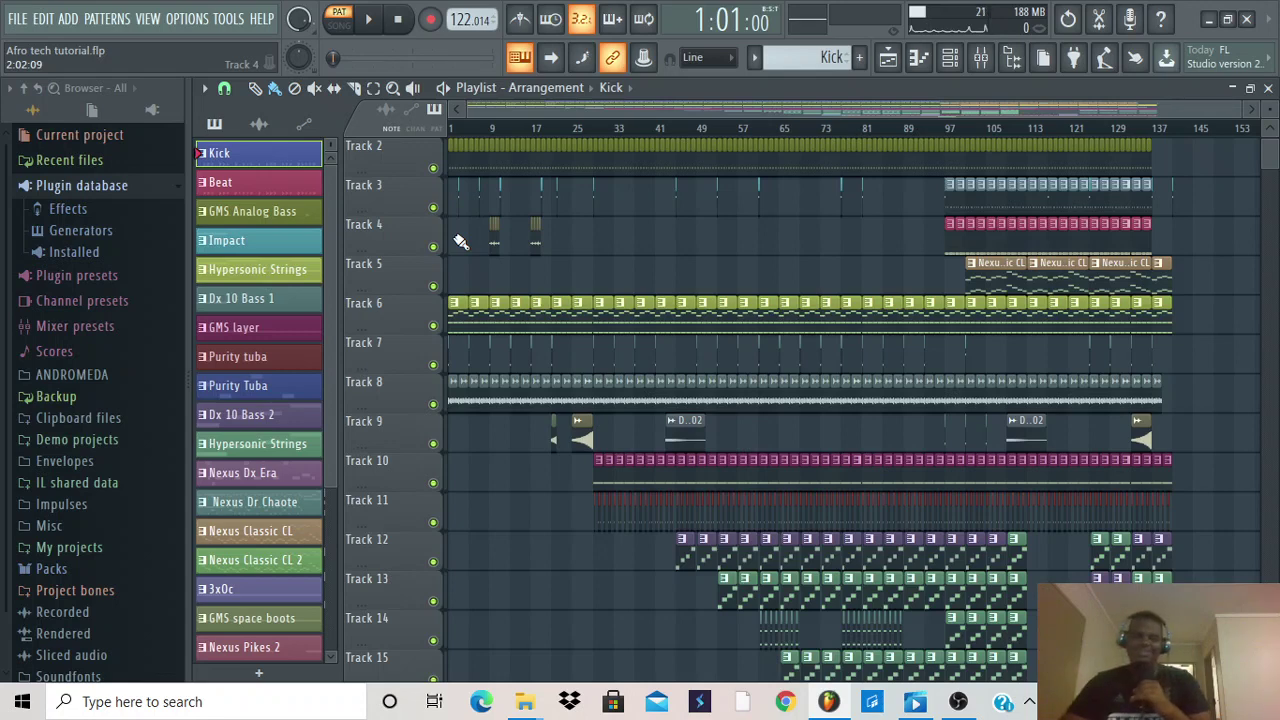
left_click(957, 703)
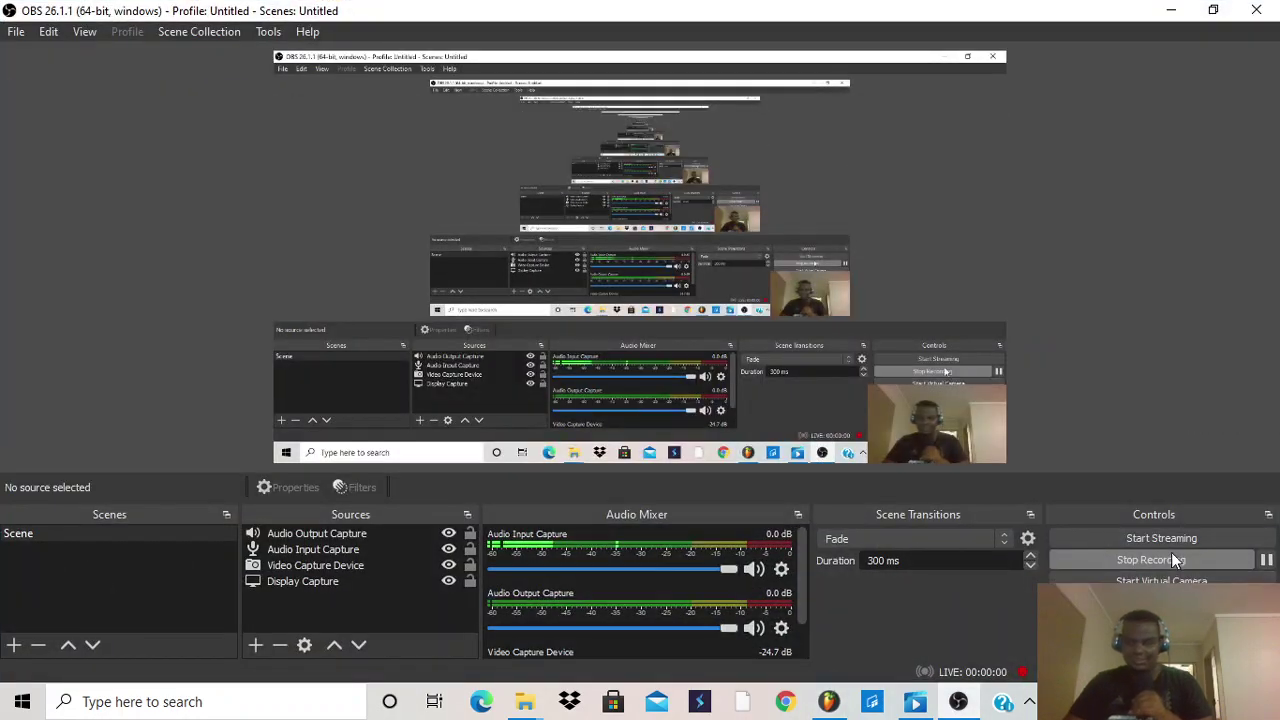